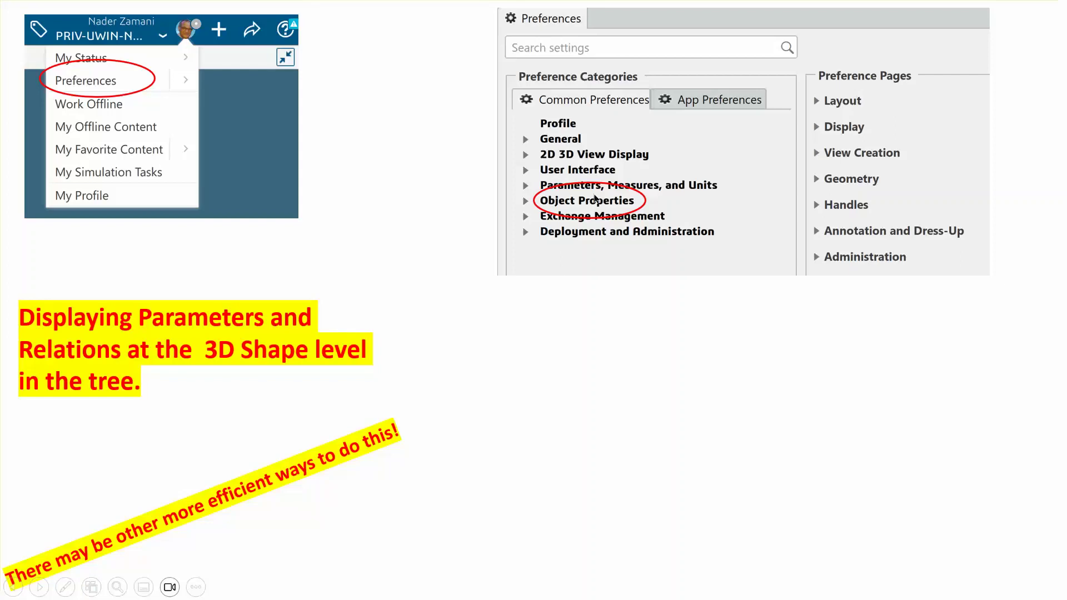
Step: Reveal the remaining preference picture on the slide and end the slide show
click(417, 225)
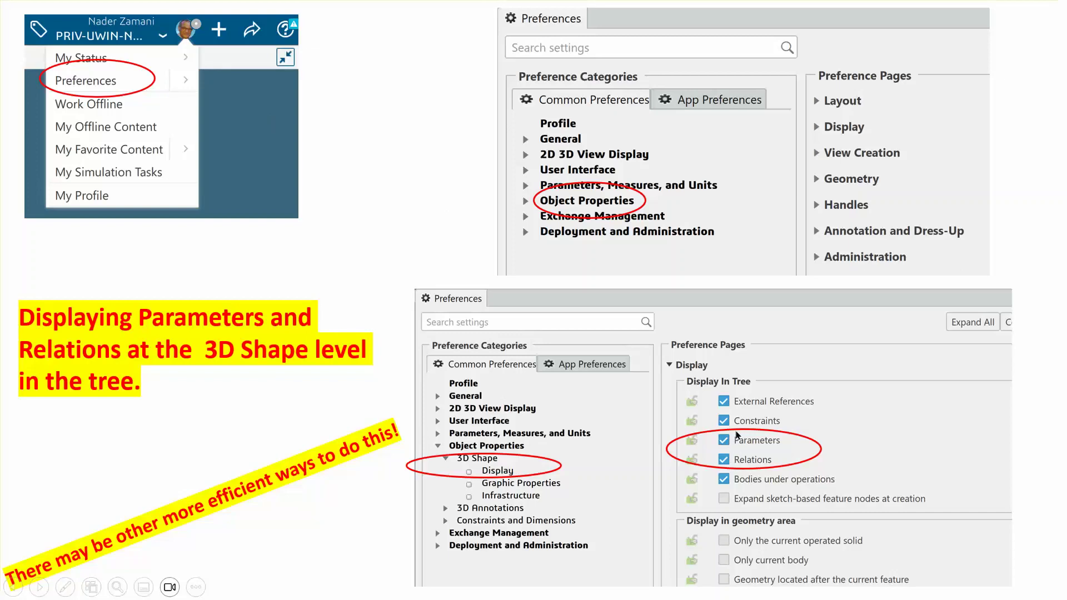
click(419, 185)
click(418, 185)
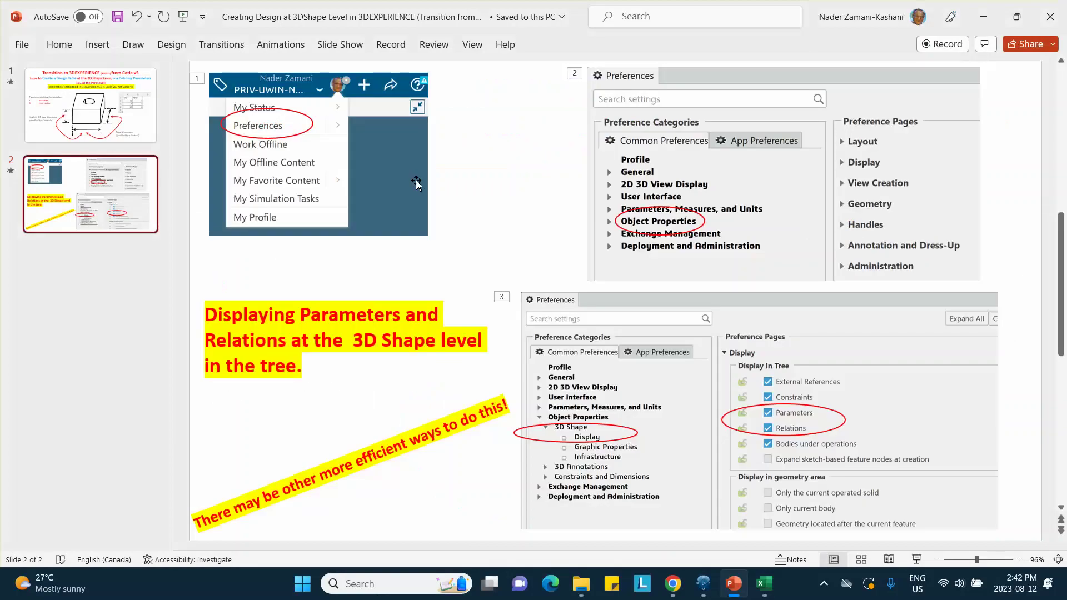
Step: Switch to 3DEXPERIENCE and activate the root Physical Product so that it is edited in Assembly Design
click(701, 581)
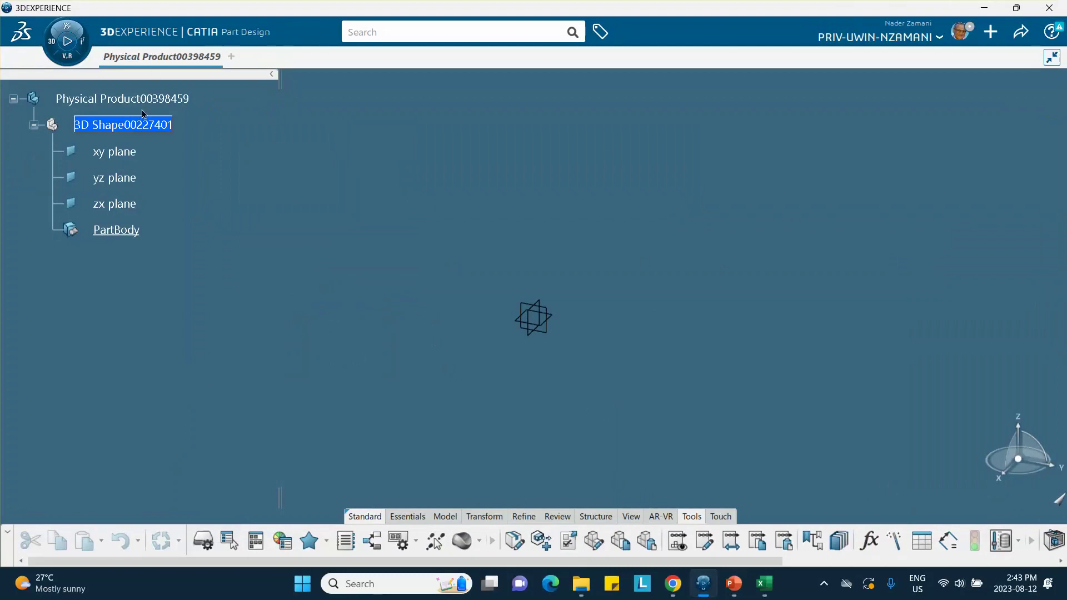
click(142, 124)
double_click(179, 101)
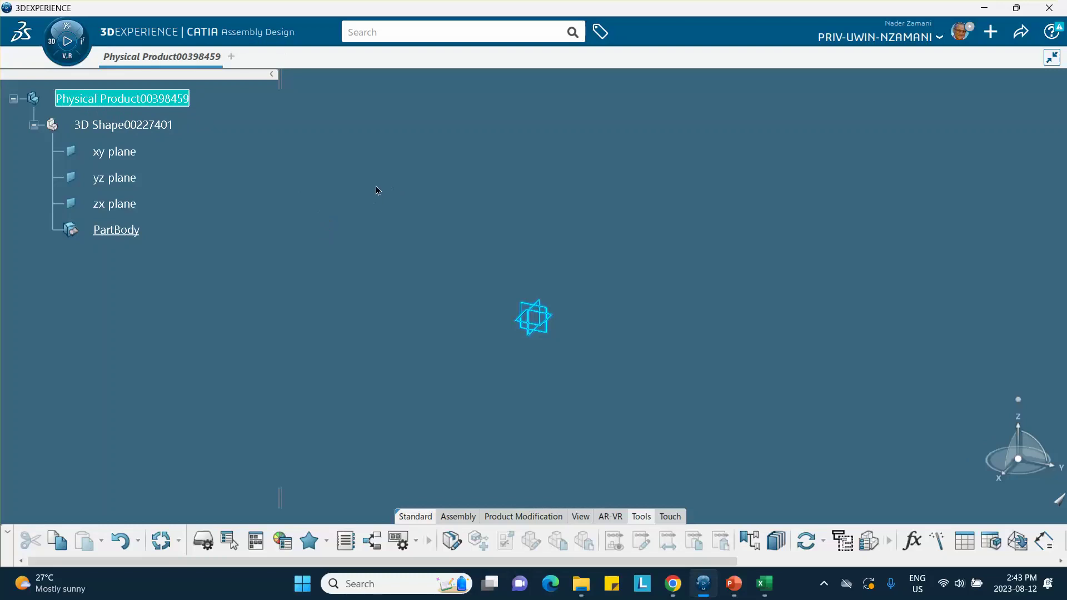
Step: In the common preferences, turn off Parameters and Relations in the 3D Shape Display In Tree settings under Object Properties
click(958, 32)
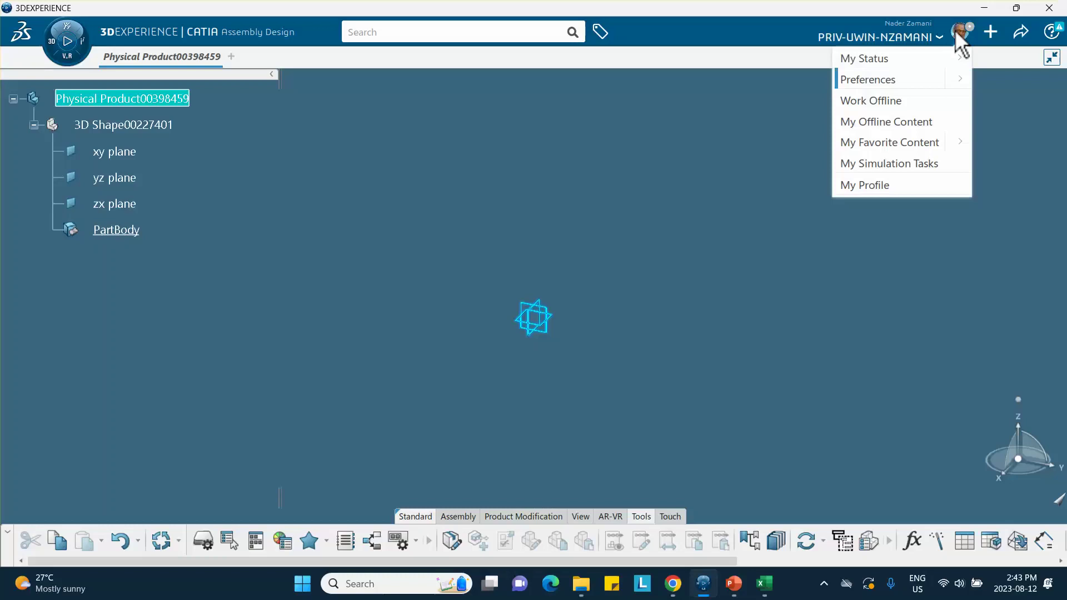
click(869, 82)
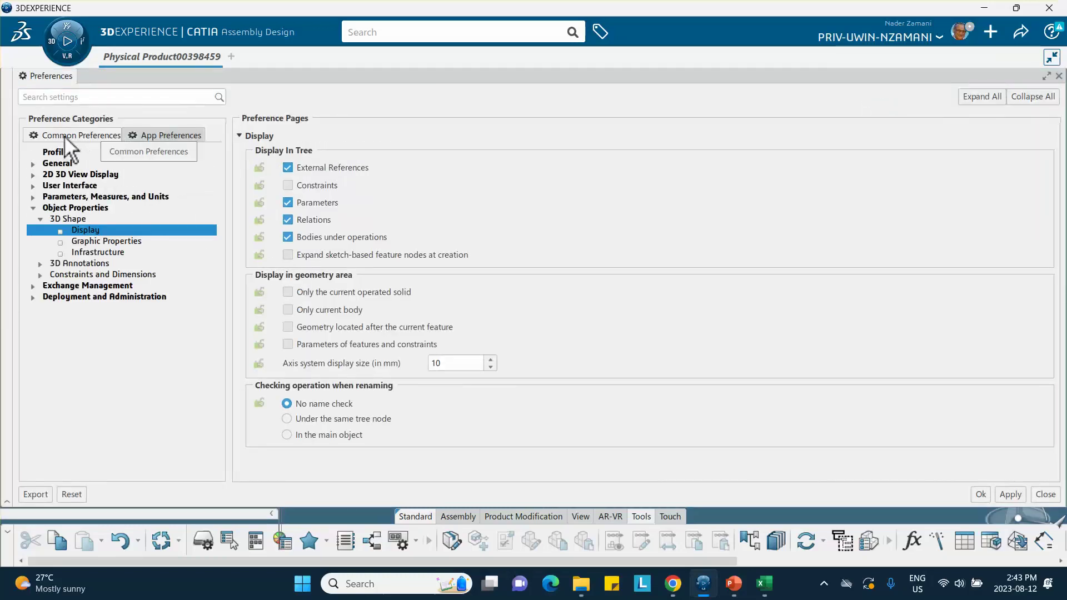
click(34, 208)
click(32, 207)
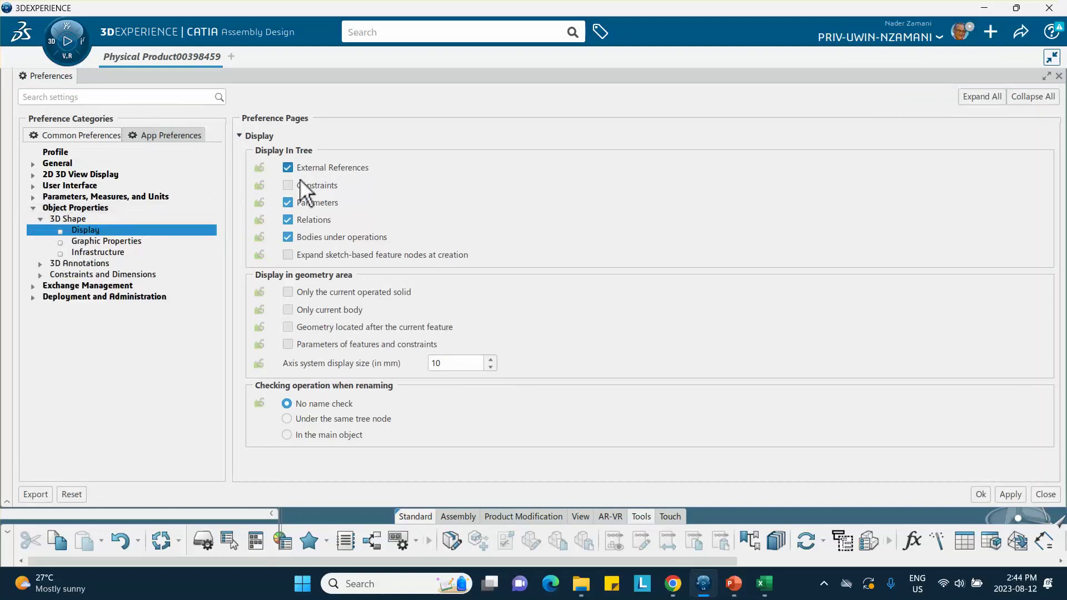
click(287, 202)
click(287, 220)
click(148, 341)
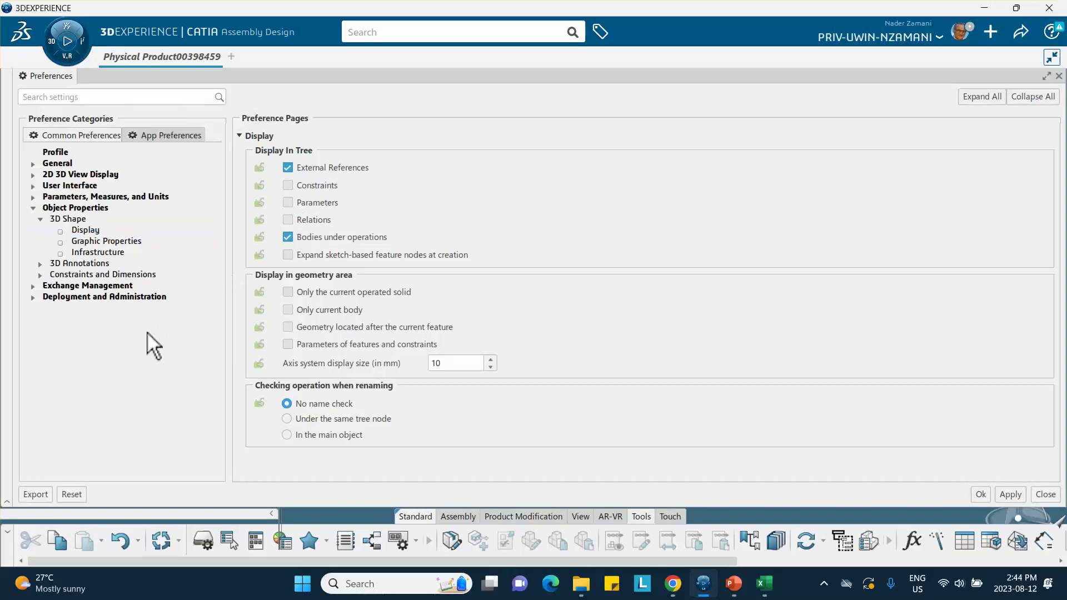
Step: Examine the Parameters tree view options for values and formulas under Parameters, Measures, and Units
click(32, 208)
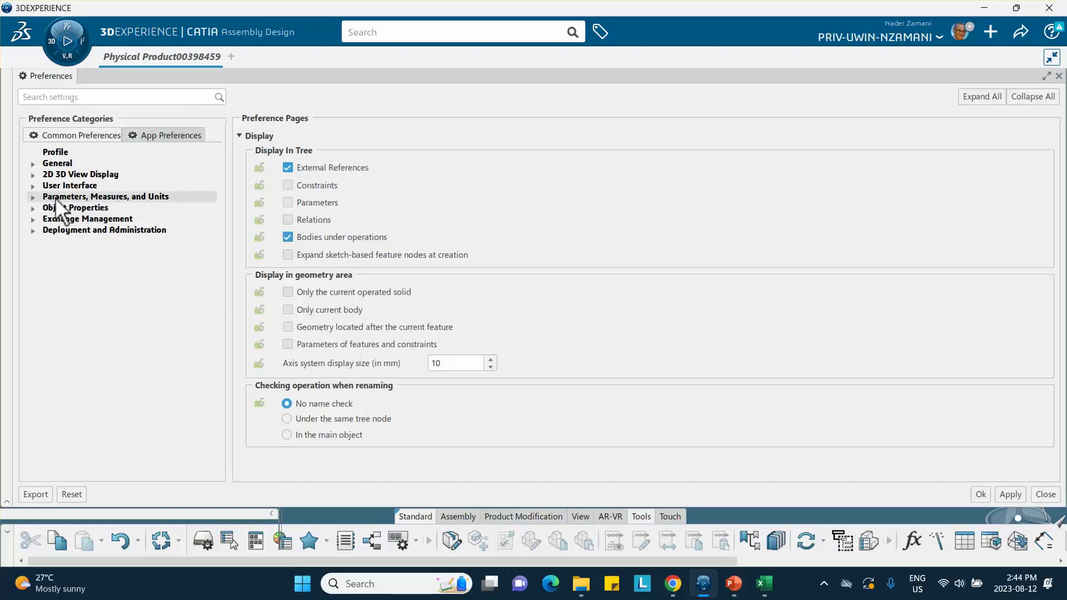
click(33, 196)
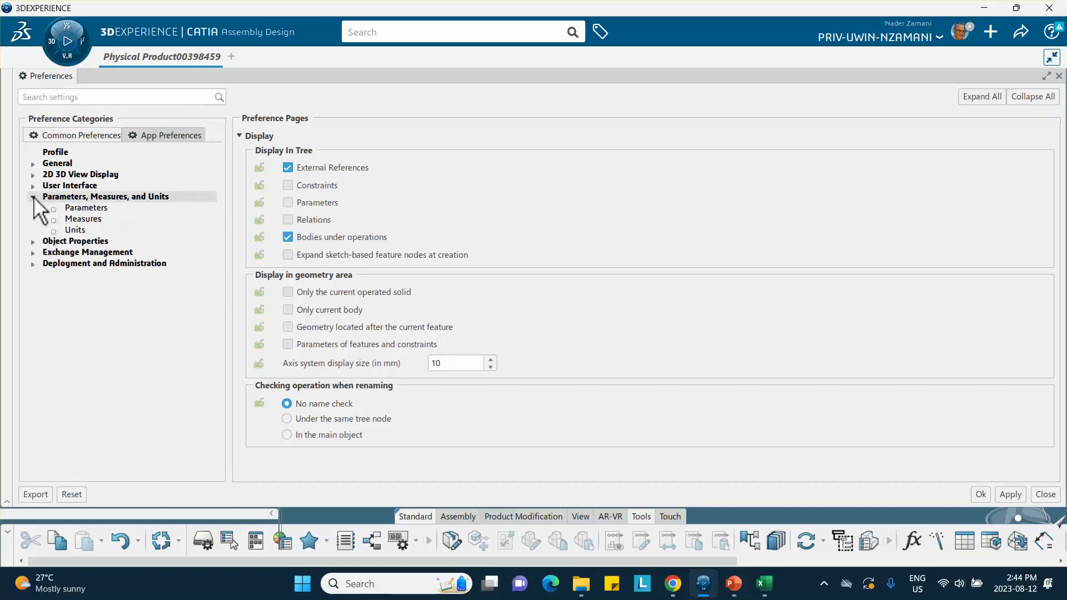
click(82, 208)
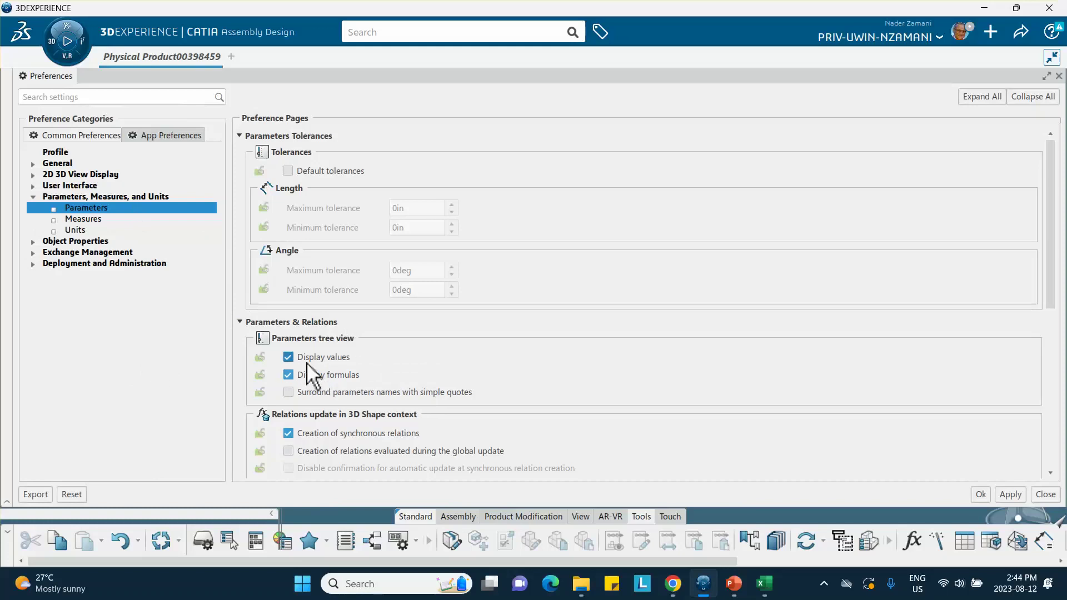
click(191, 388)
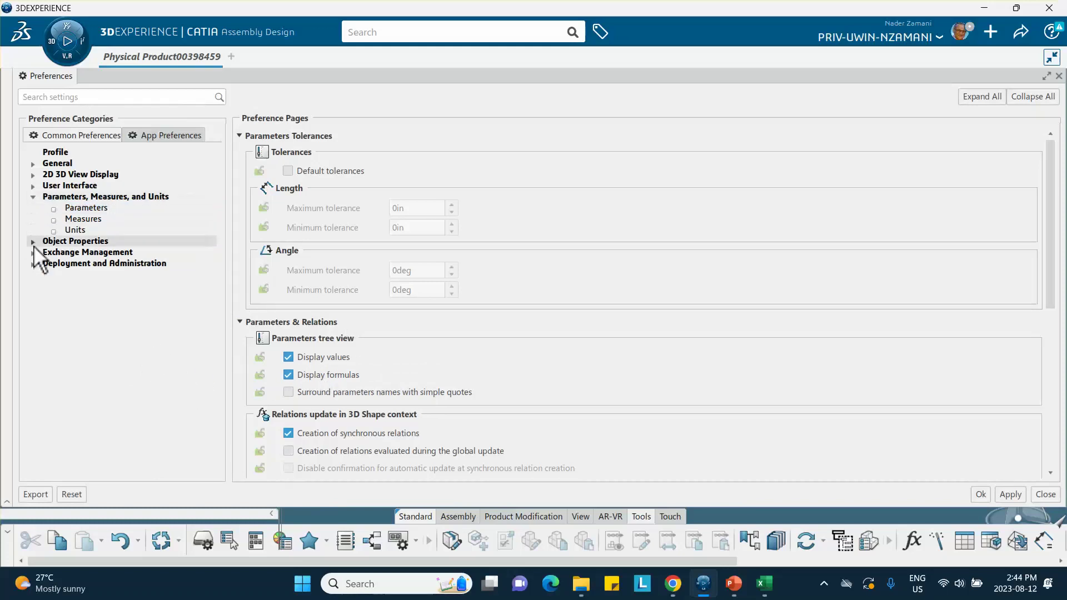
Step: Review the 3D Shape display options under Object Properties again and close the preferences
click(33, 197)
click(34, 208)
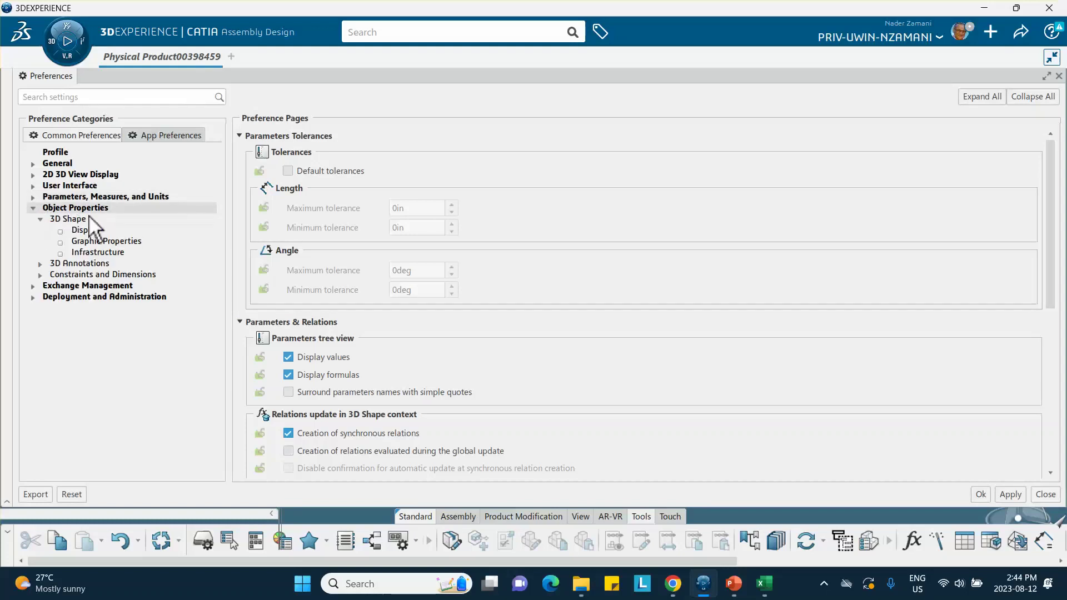
click(94, 230)
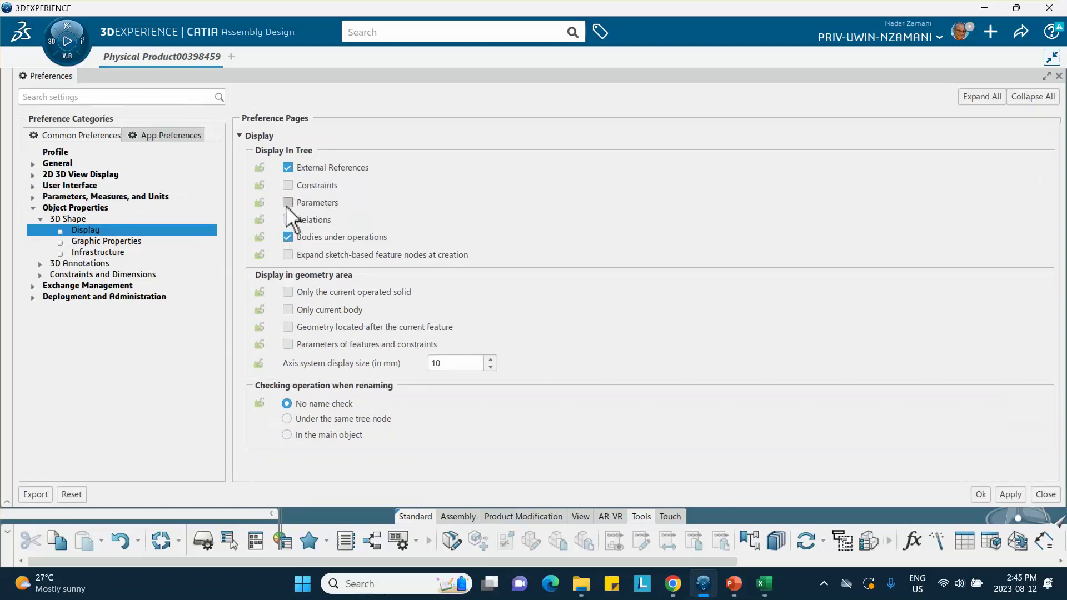
click(287, 237)
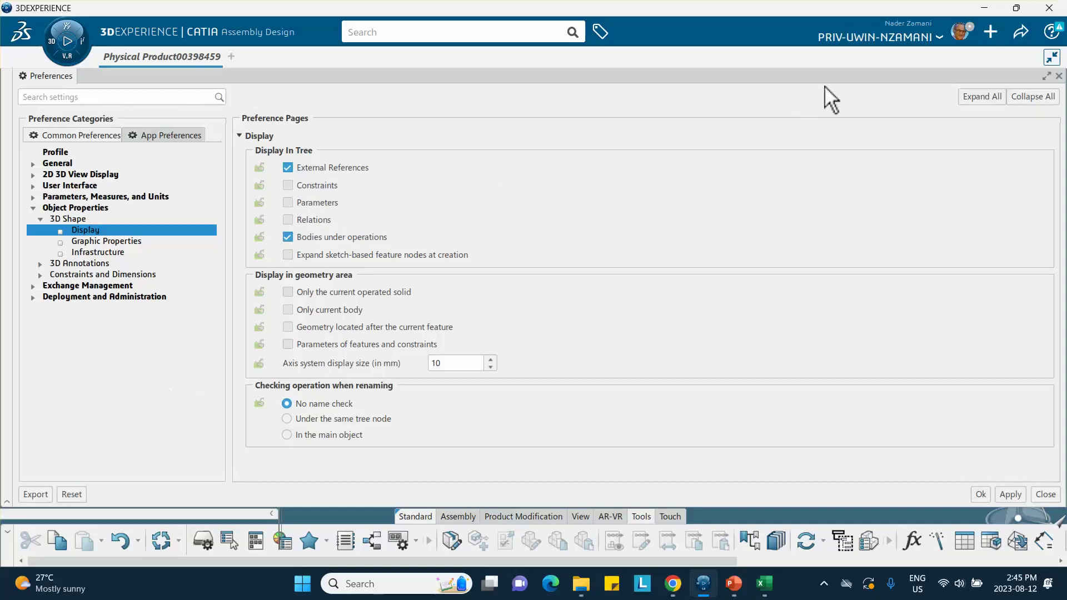
click(1059, 76)
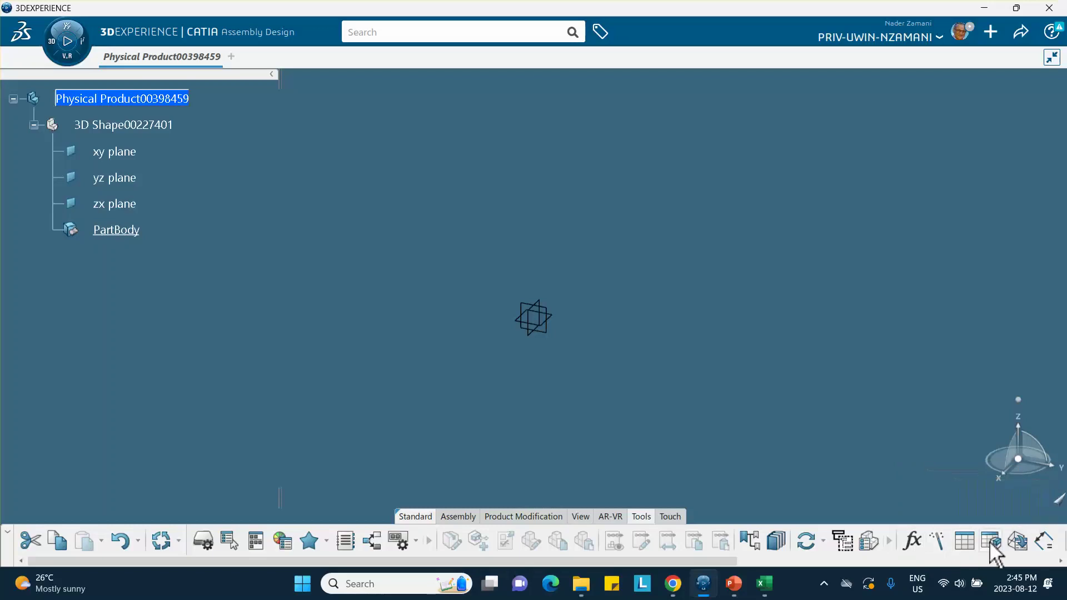
Step: Open the Formulas dialog for the Physical Product, check the driving parameters on the first PowerPoint slide, and return to 3DEXPERIENCE
click(914, 543)
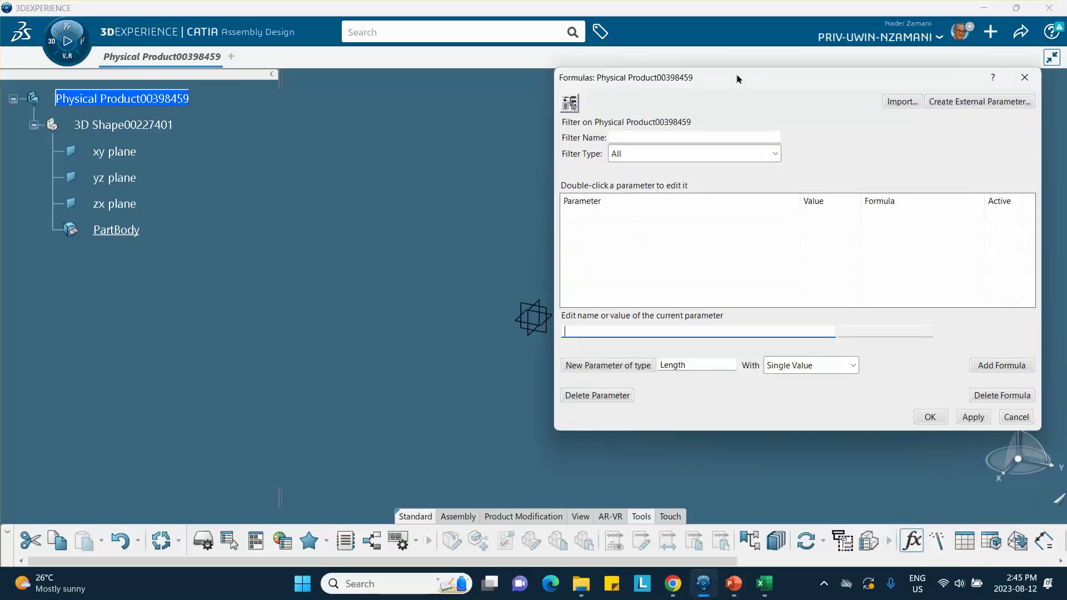
drag(747, 83, 724, 105)
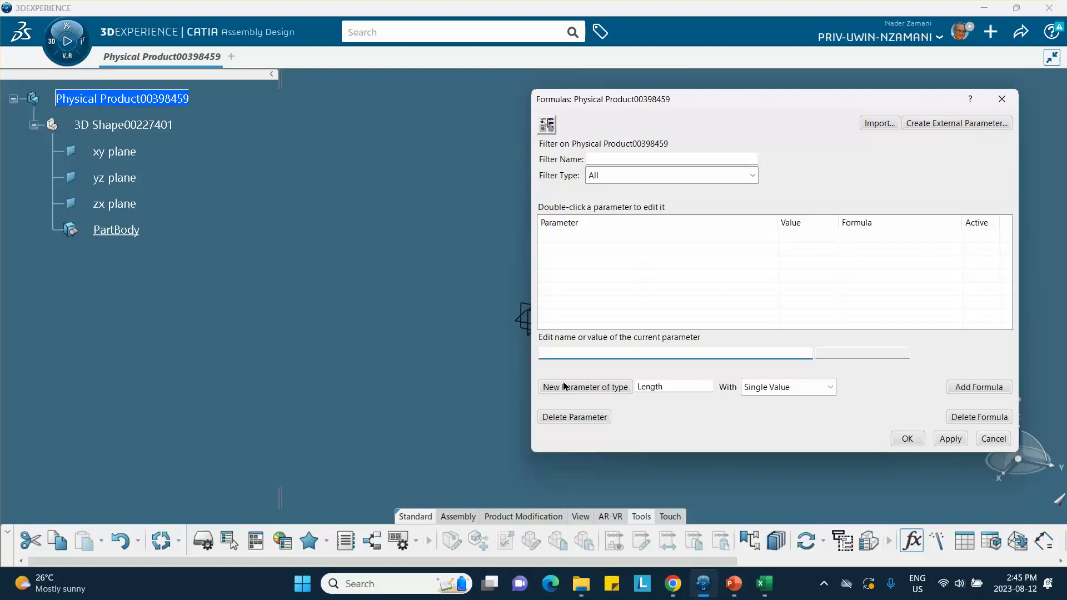
click(732, 583)
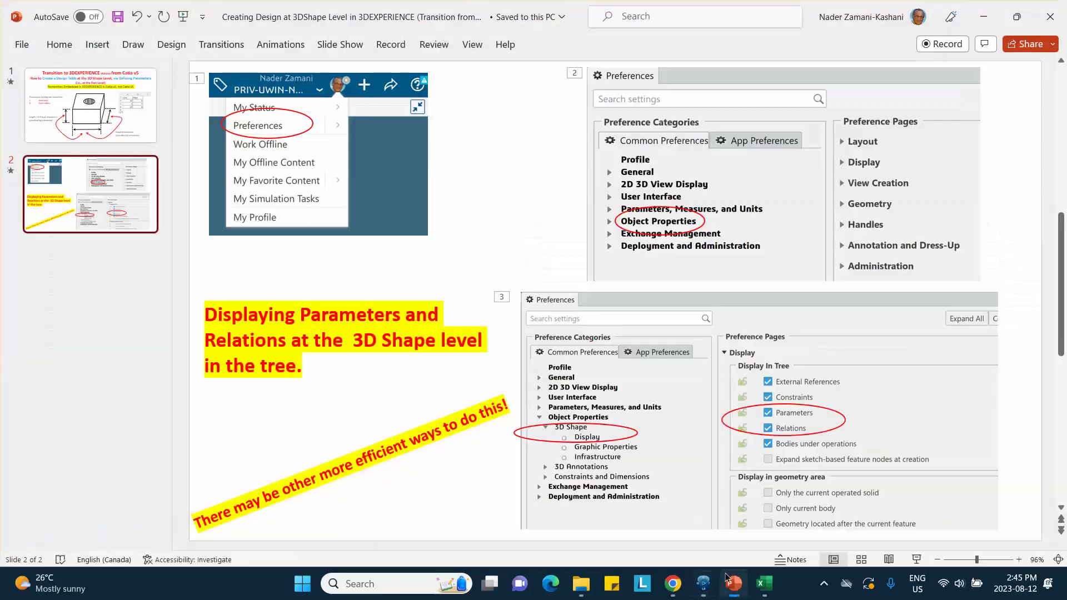
click(157, 114)
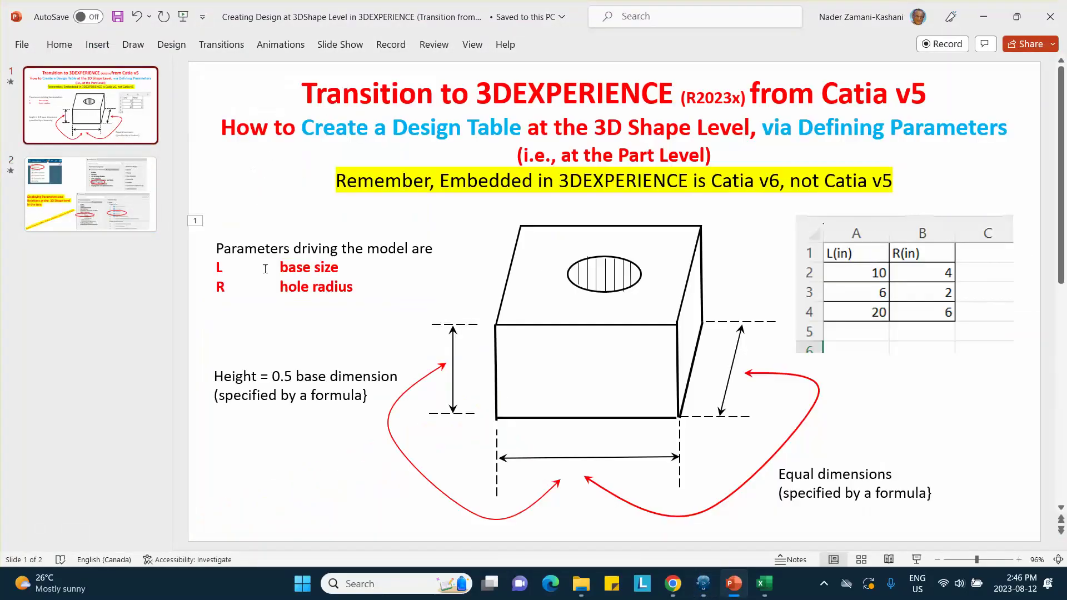
drag(970, 16, 952, 42)
click(973, 40)
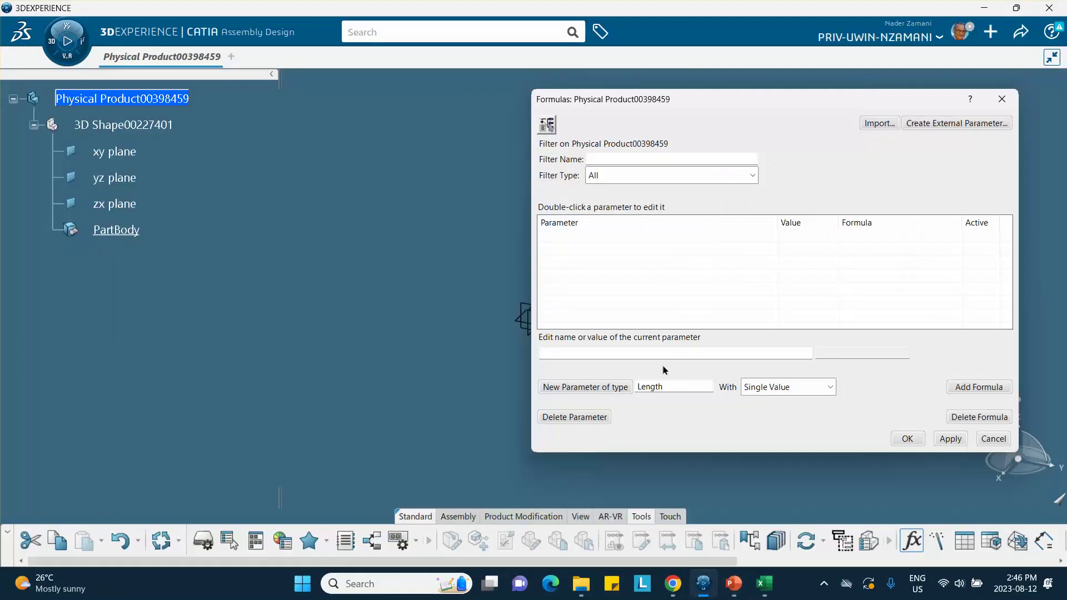
Step: Try to create a single-value Length parameter at the Physical Product level and cancel the Formulas dialog
click(603, 388)
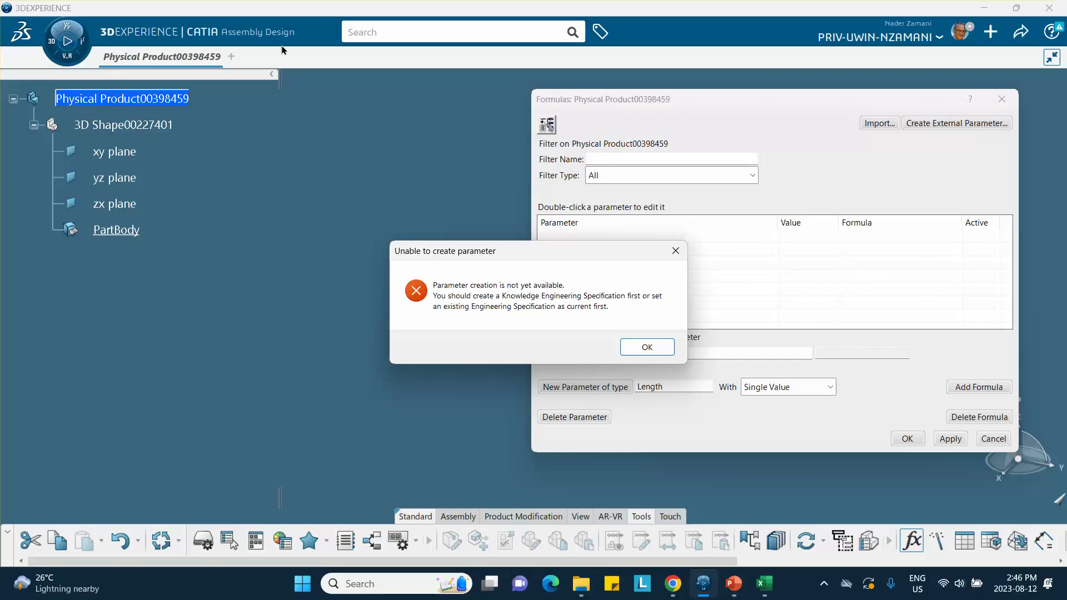
click(644, 346)
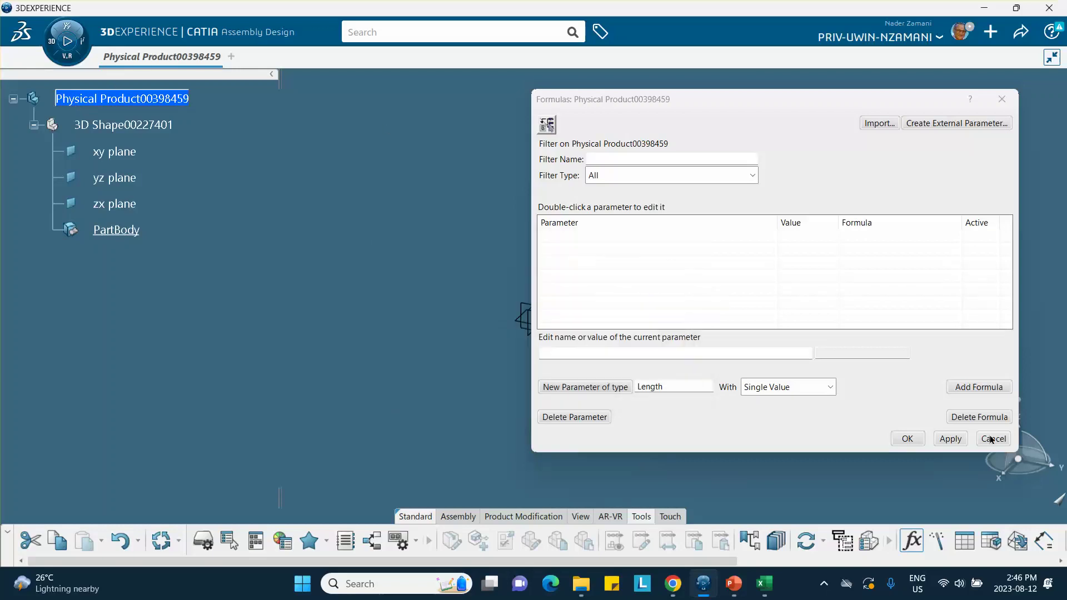
click(991, 439)
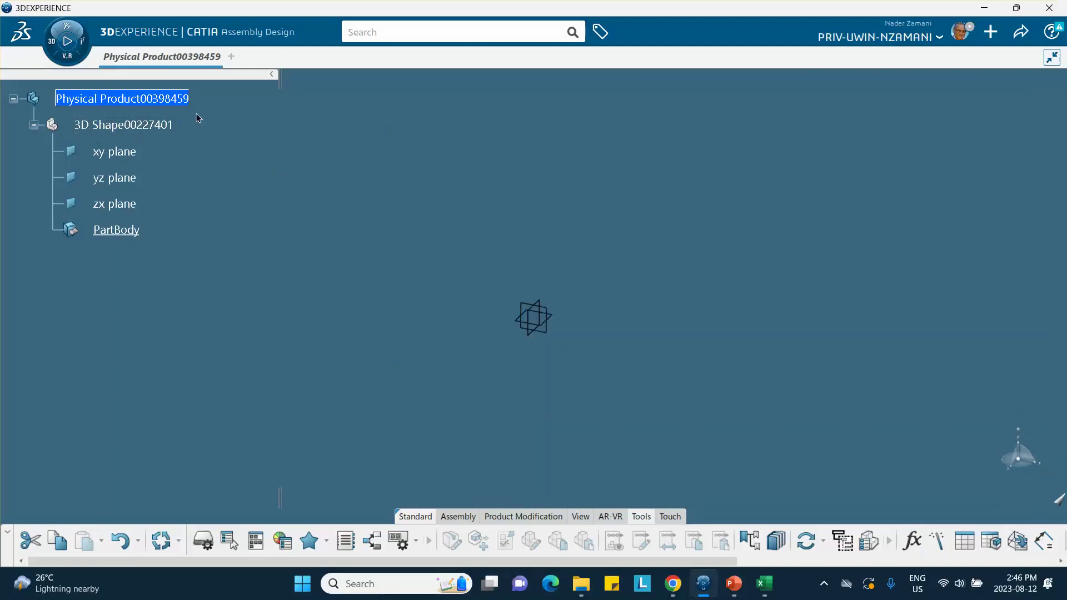
Step: Activate the 3D Shape and create a single-value Length parameter named L with value 10 in for it
double_click(152, 127)
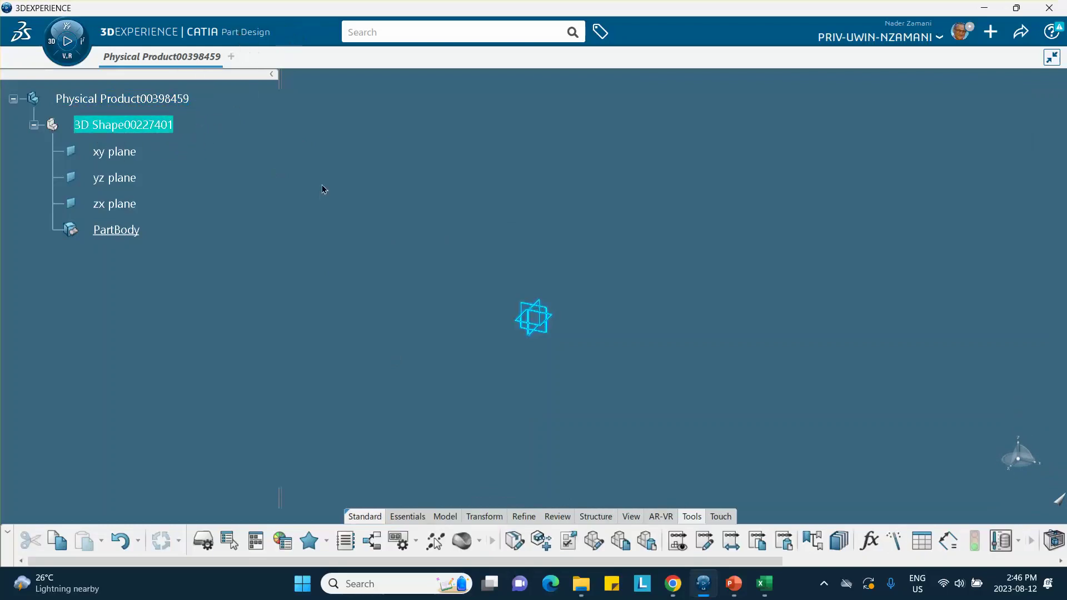
click(870, 542)
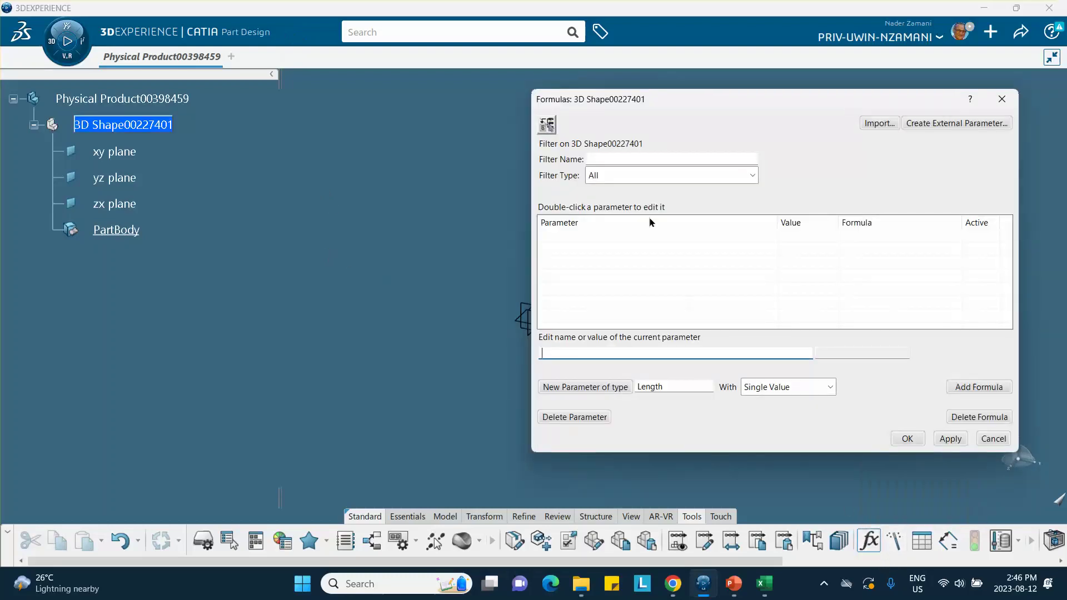
click(582, 388)
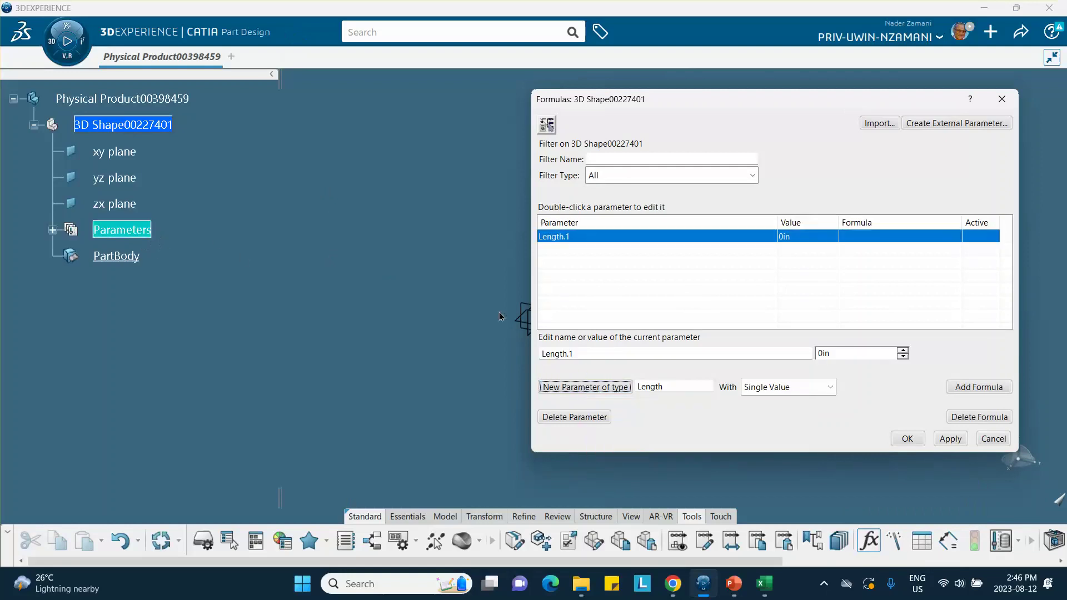
click(591, 356)
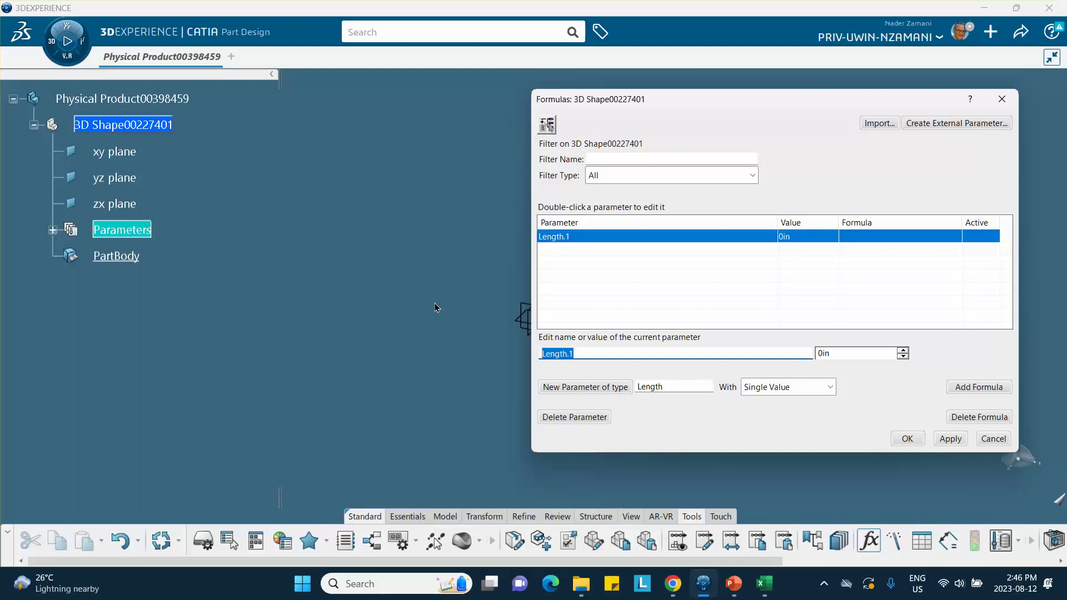
text(L)
click(847, 355)
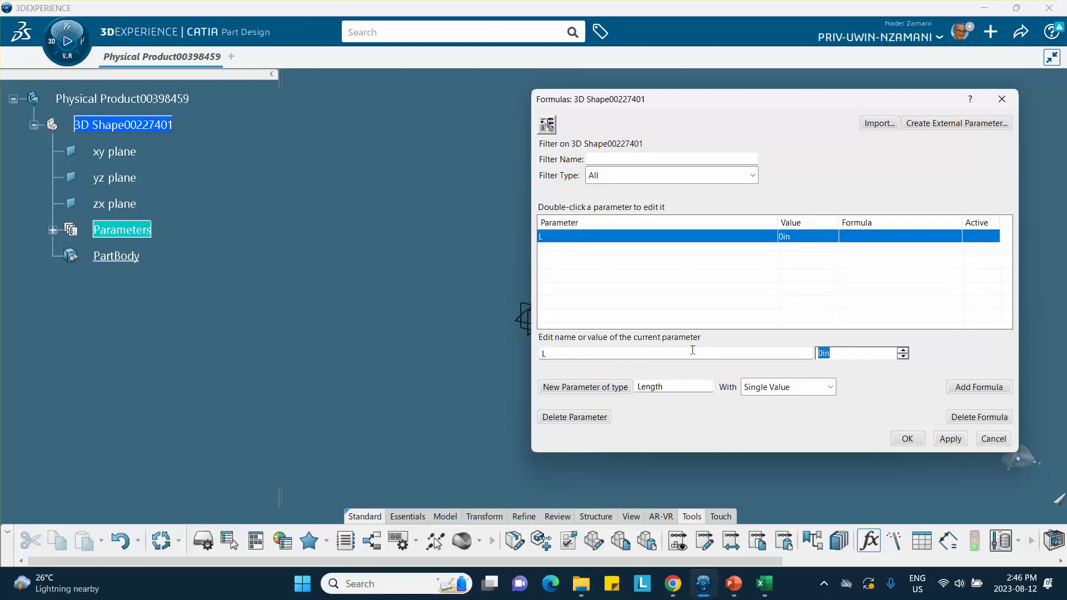
text(10)
Step: Add a second Length parameter named R with value 3 in, confirm the formulas, and expand Parameters in the tree
click(580, 387)
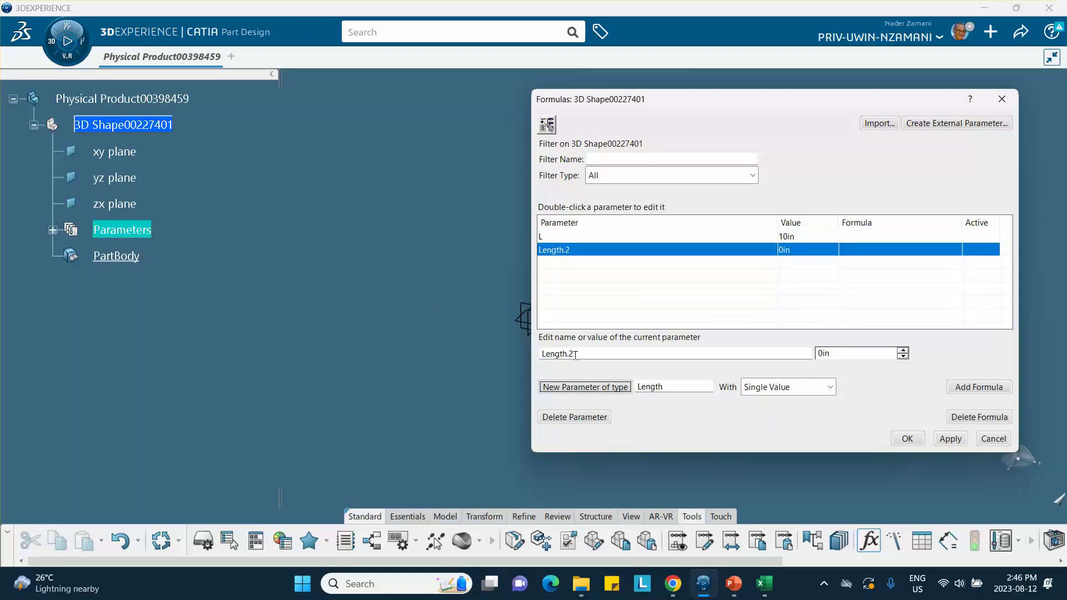
text(R)
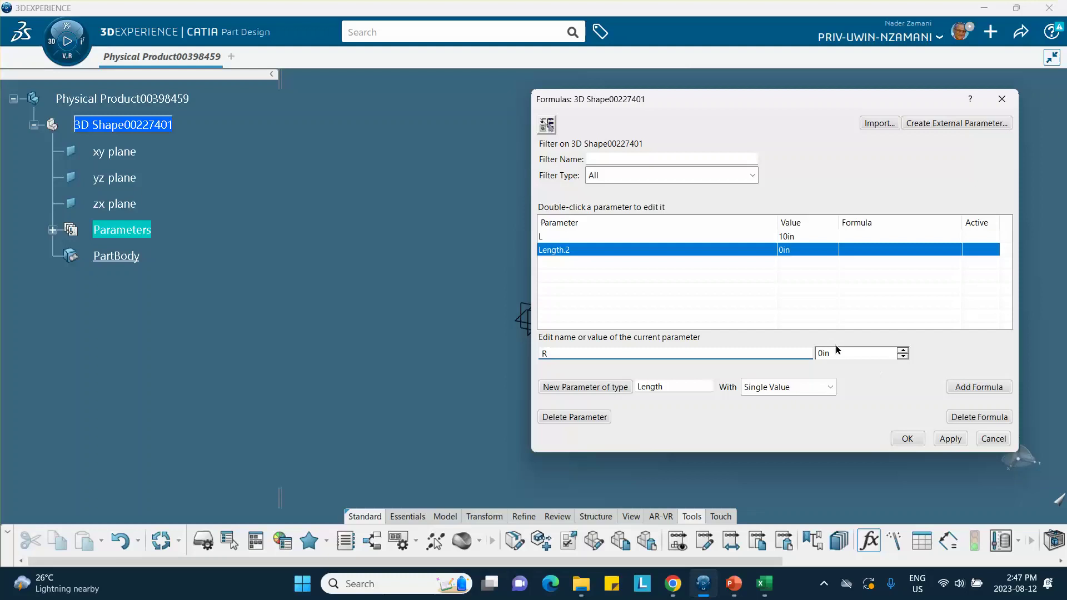
key(Tab)
text(3)
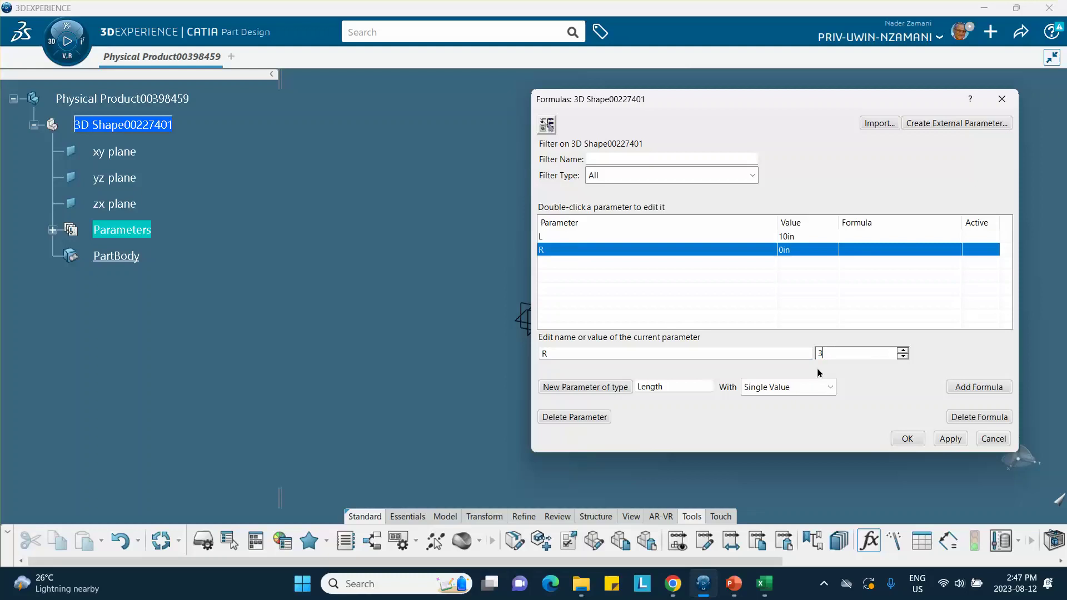
click(909, 438)
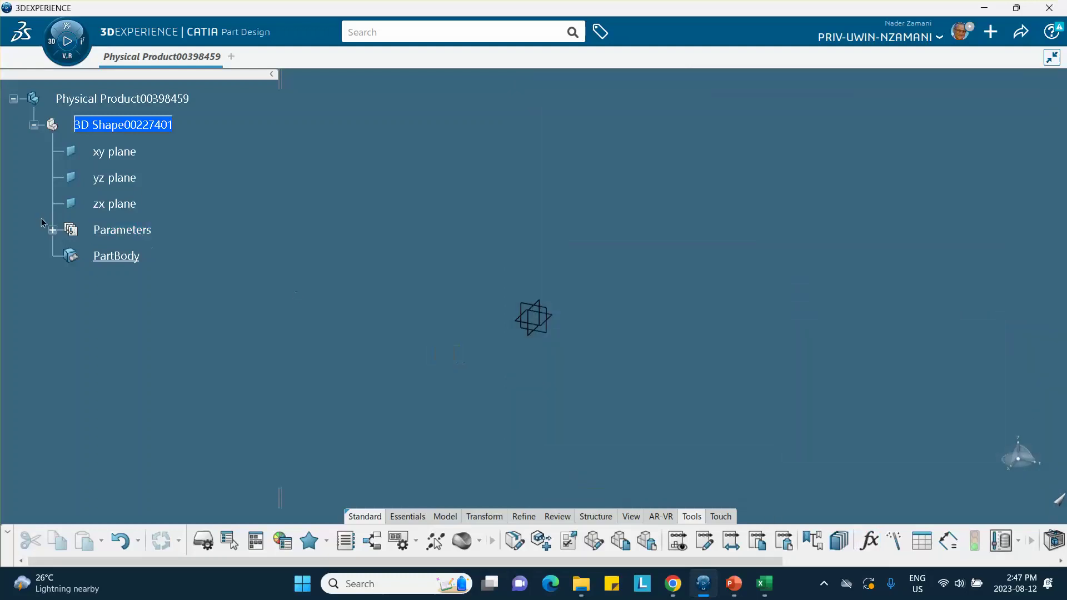
click(54, 231)
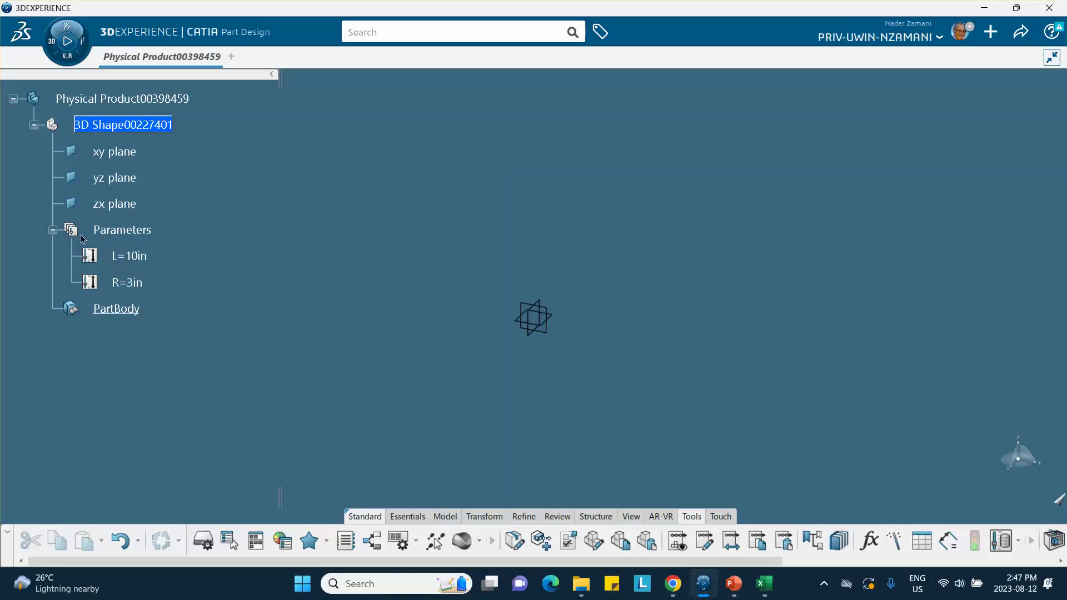
Step: Hide Parameters from the 3D Shape's tree in the display preferences and check L and R in the Formulas dialog
click(960, 34)
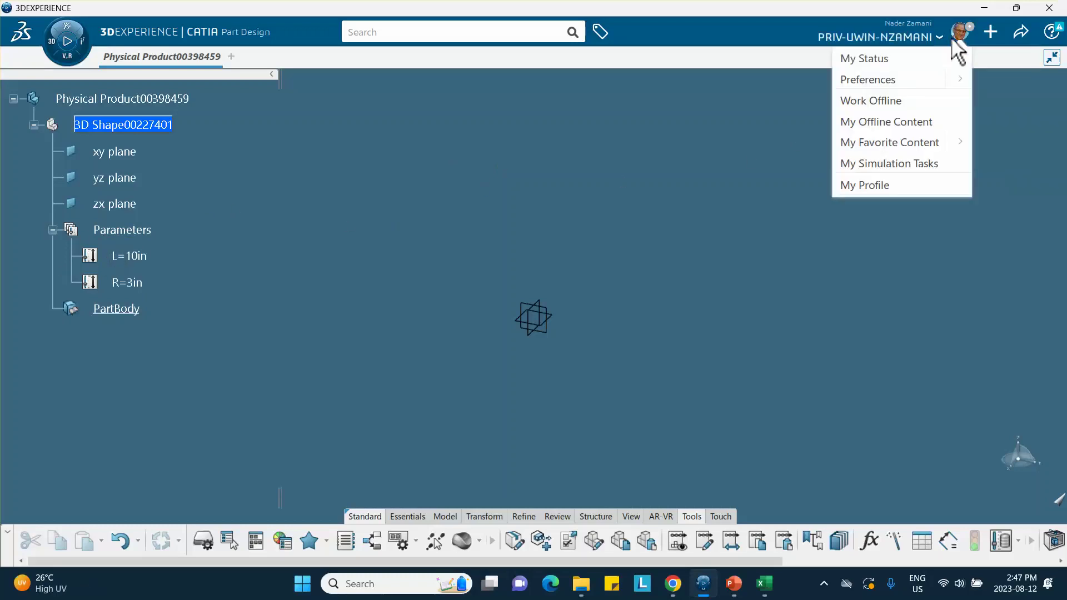
click(905, 79)
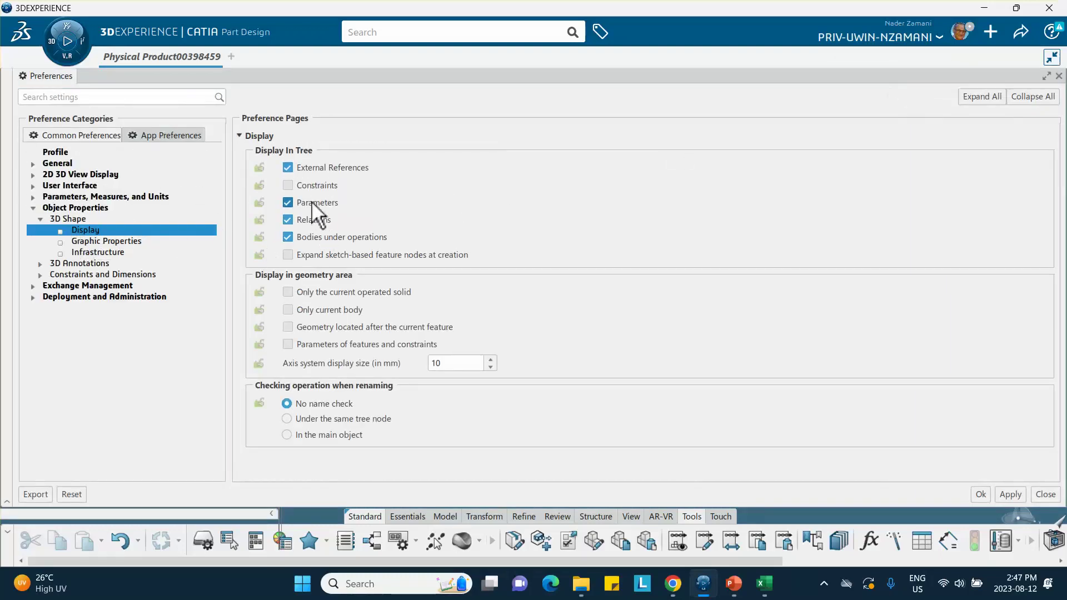
click(288, 202)
click(981, 494)
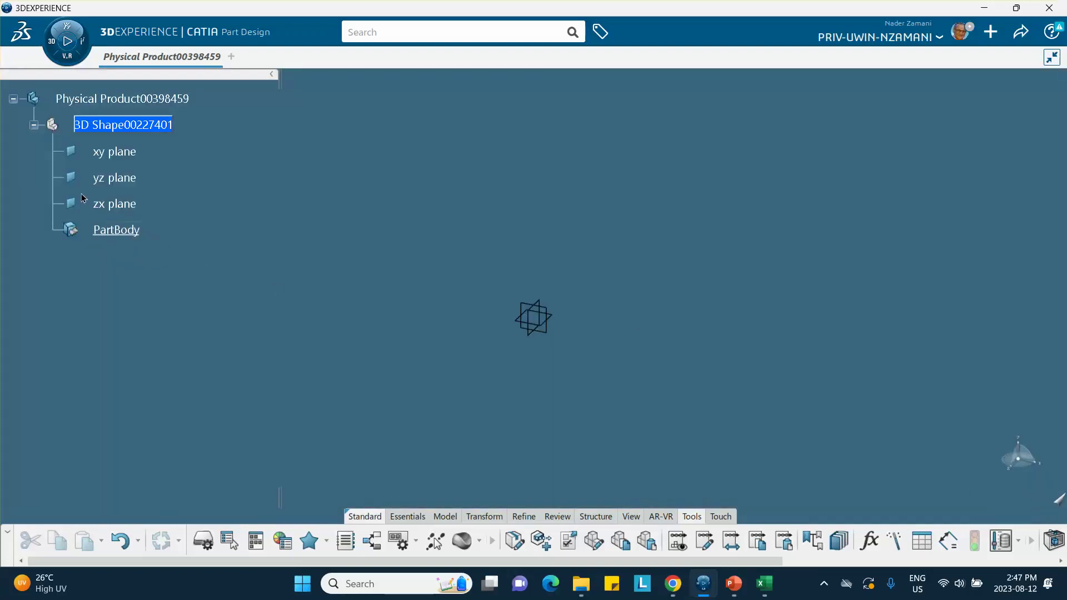
click(869, 541)
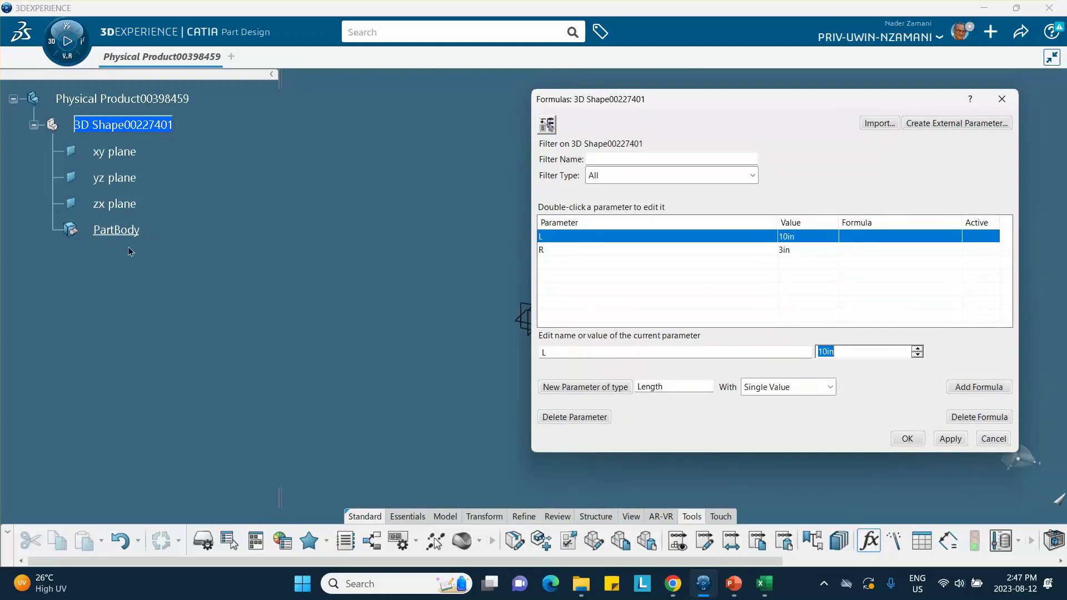
click(908, 439)
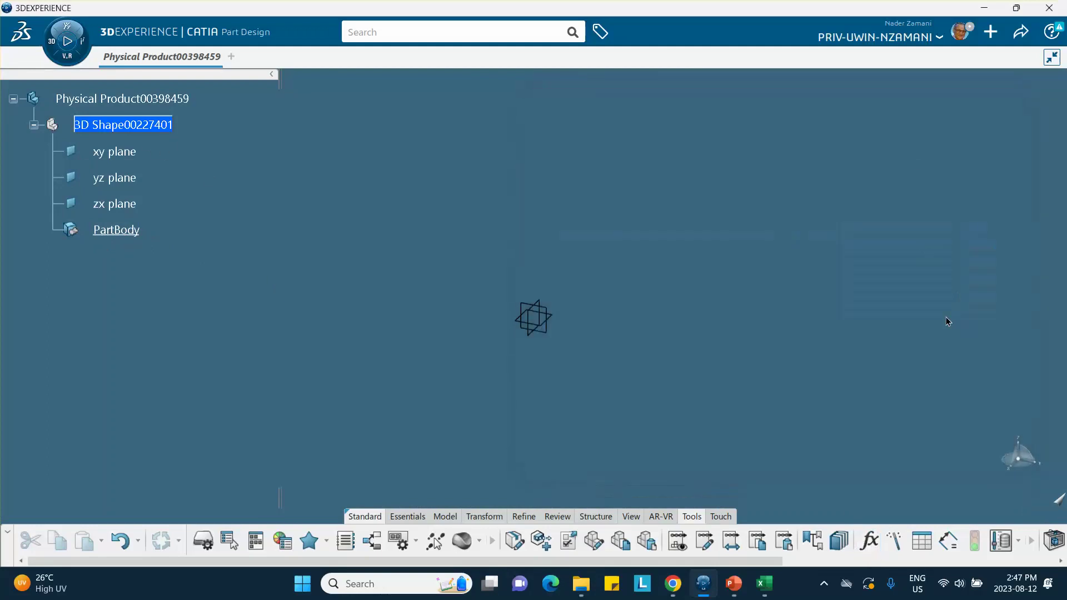
Step: Turn the tree display of Parameters back on in the 3D Shape display preferences
click(954, 32)
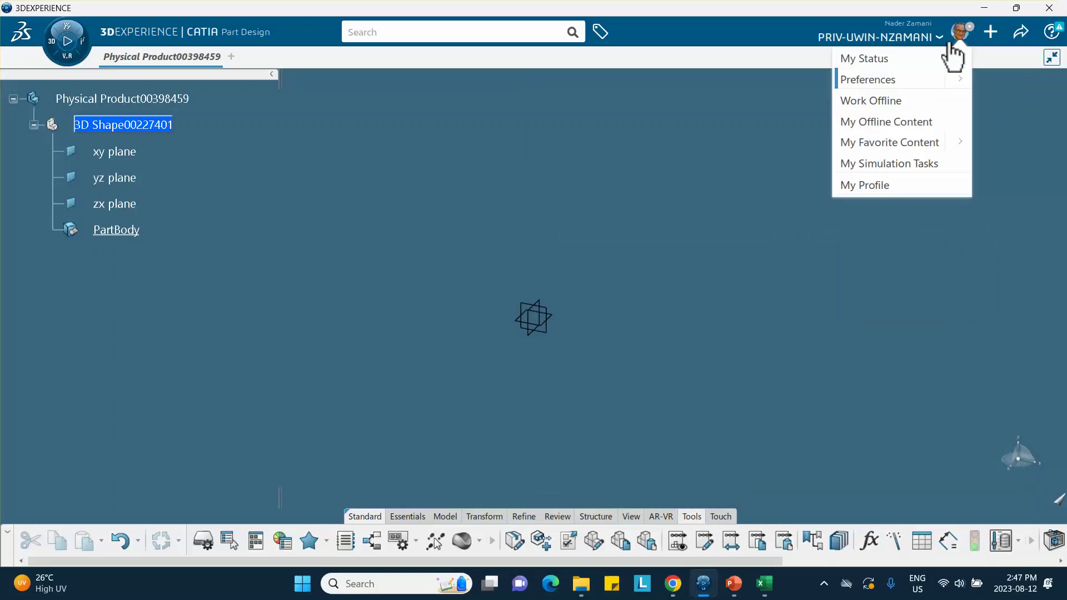
click(859, 80)
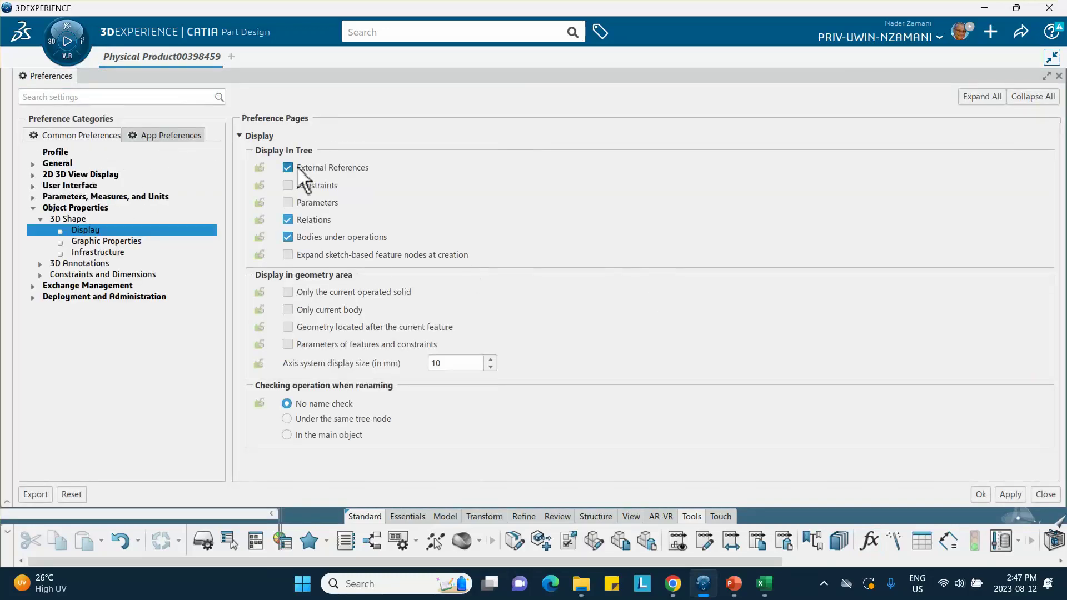
click(288, 202)
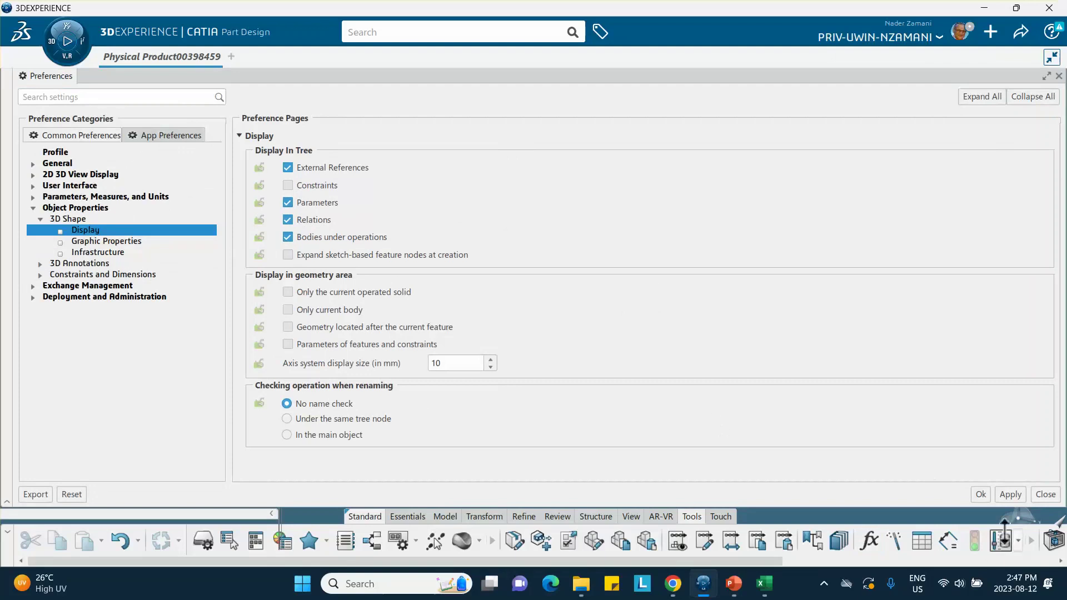
click(981, 495)
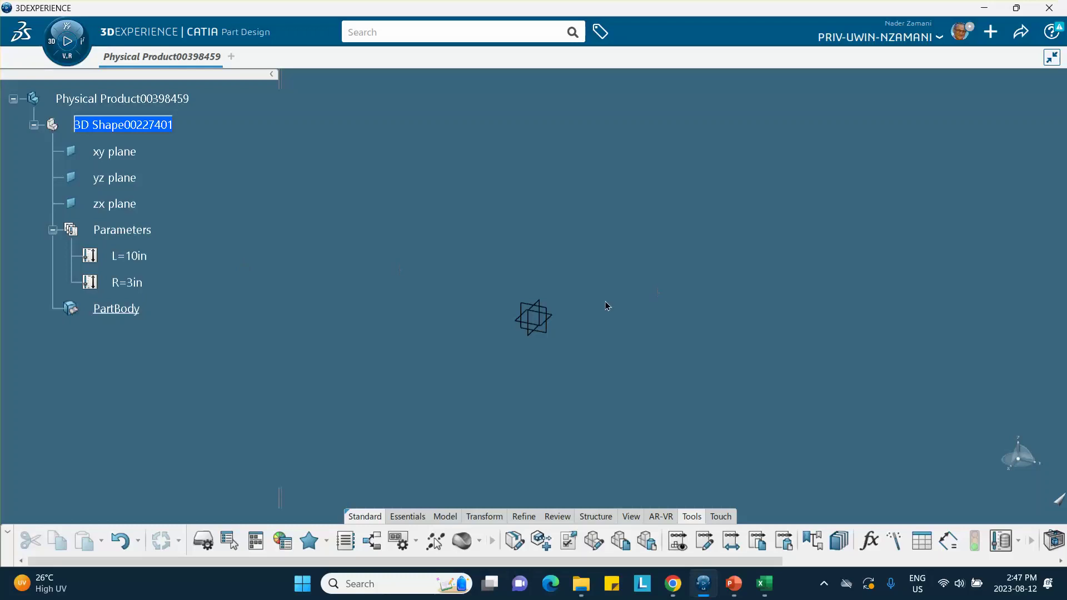
Step: Start a sketch on the xy plane, reorient the view to H horizontal, and draw an origin-centred rectangle about 6.7 by 4.5 in
click(572, 321)
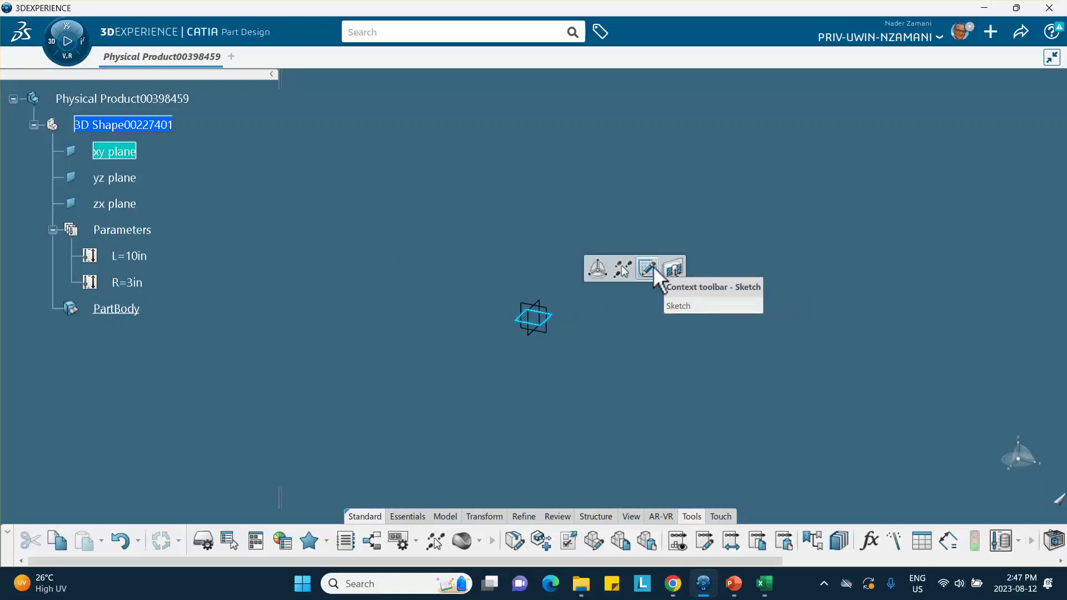
click(648, 269)
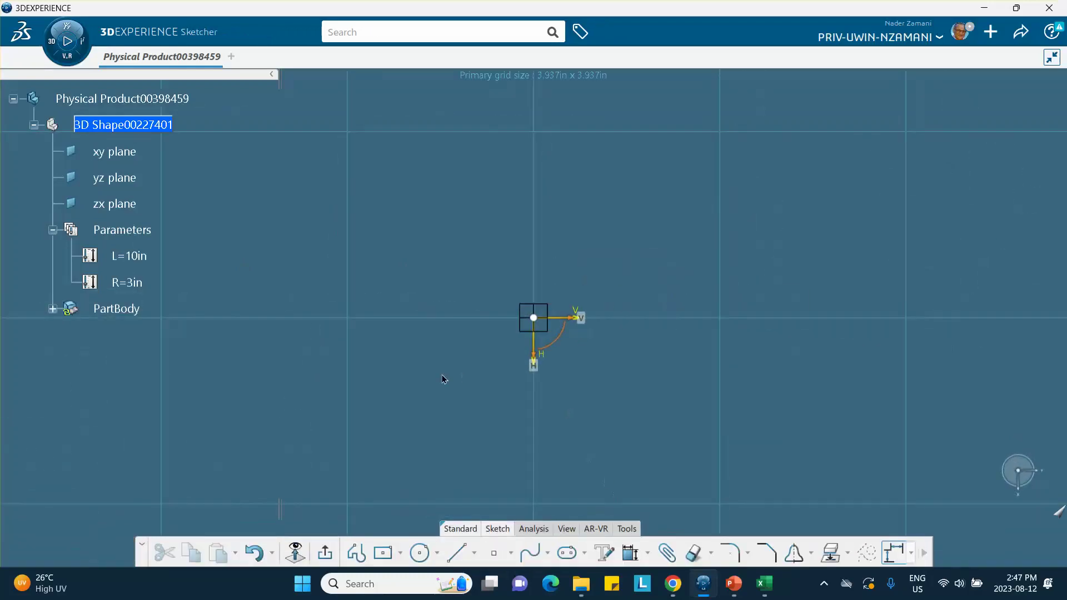
click(296, 553)
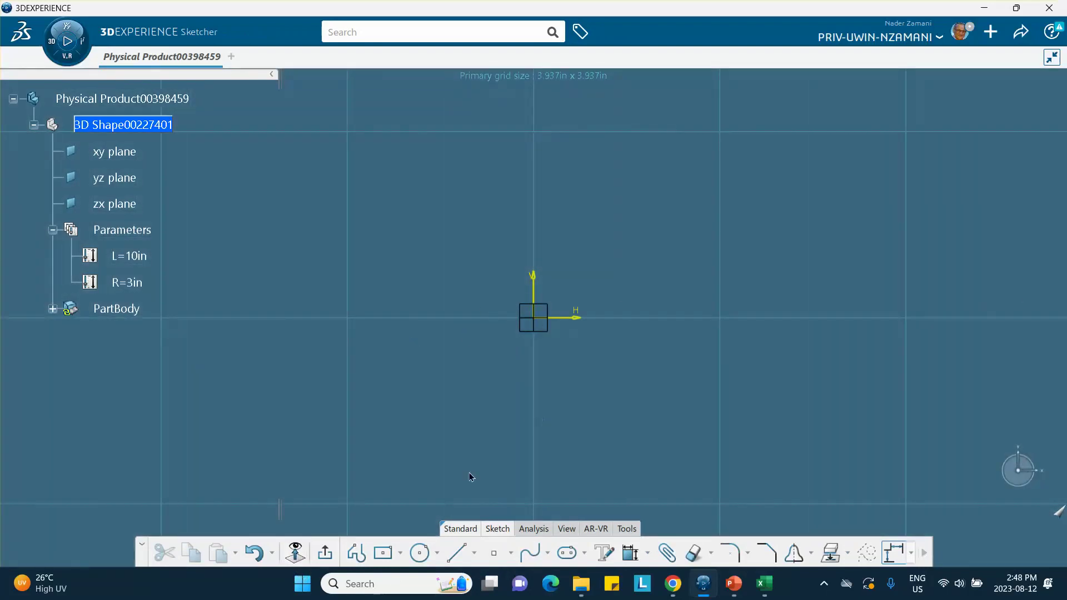
click(383, 553)
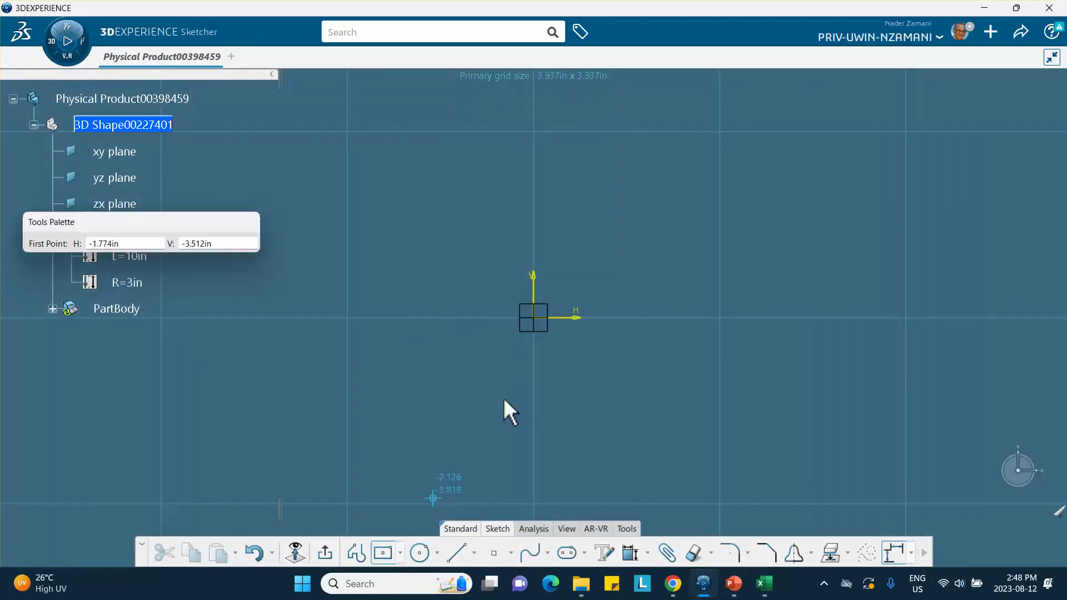
click(538, 320)
click(693, 425)
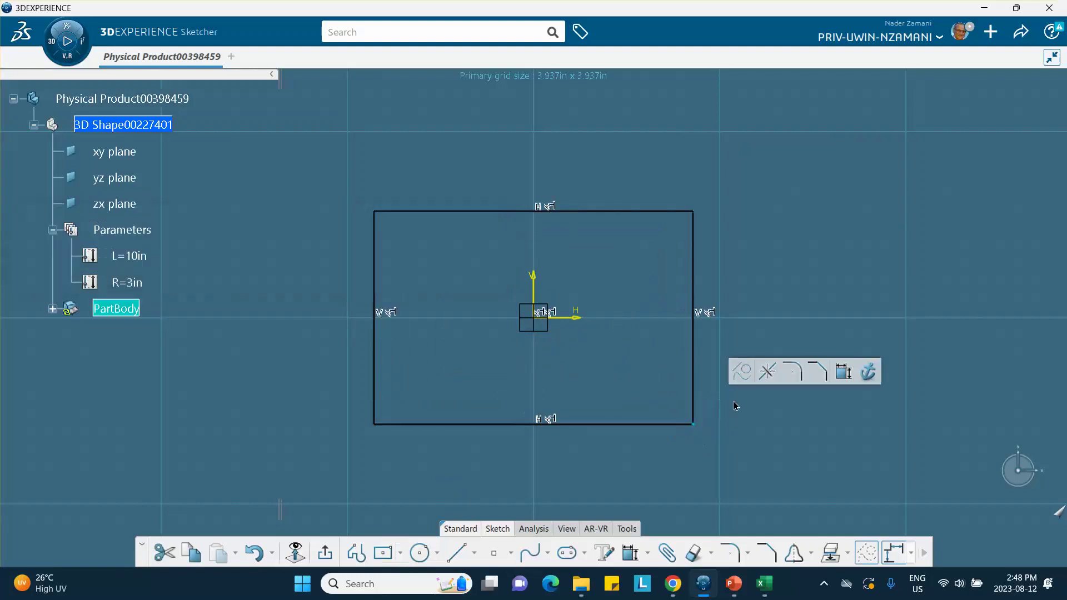
Step: Dimension the rectangle's height between its horizontal edges and the width along its upper edge
click(630, 553)
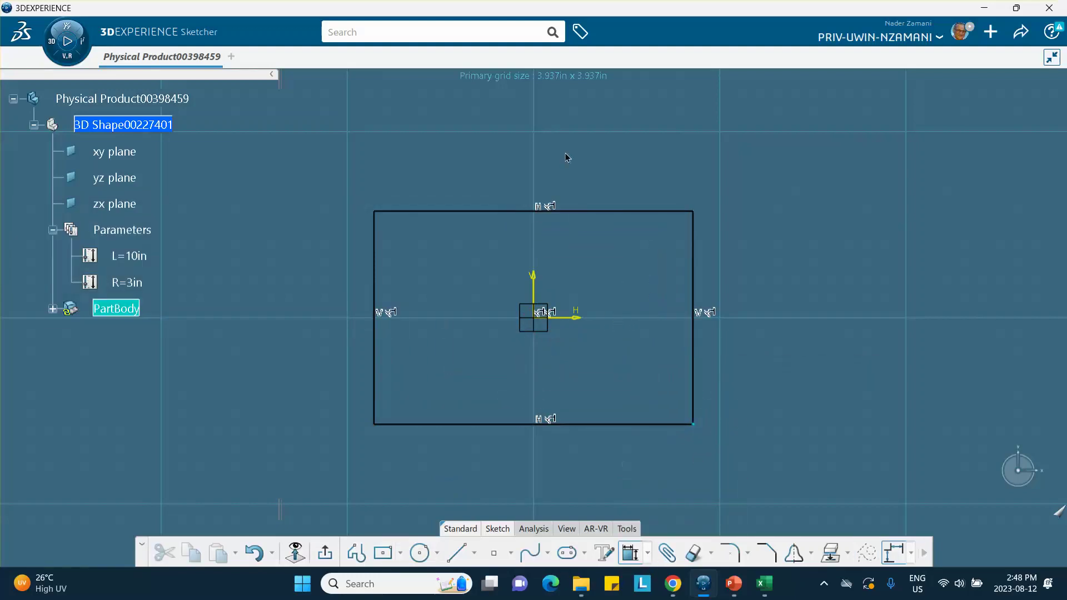
click(596, 212)
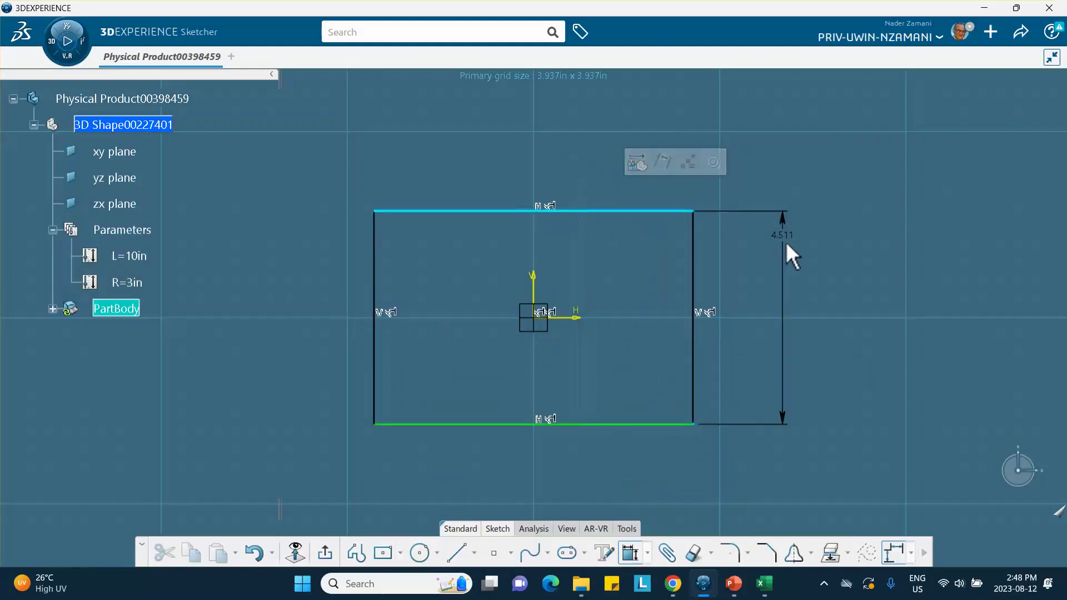
click(783, 263)
click(629, 553)
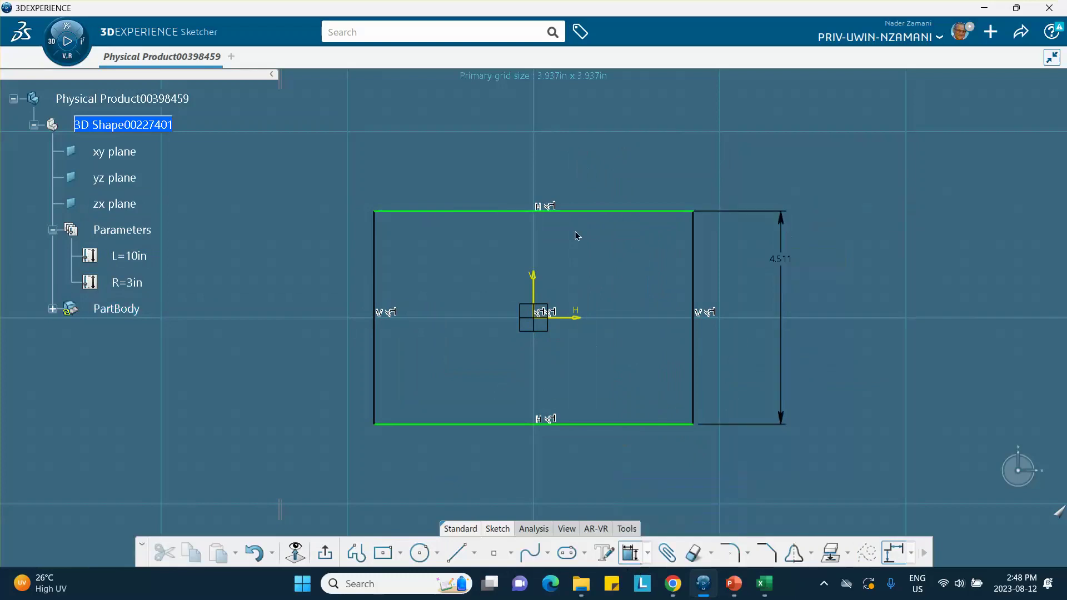
click(591, 212)
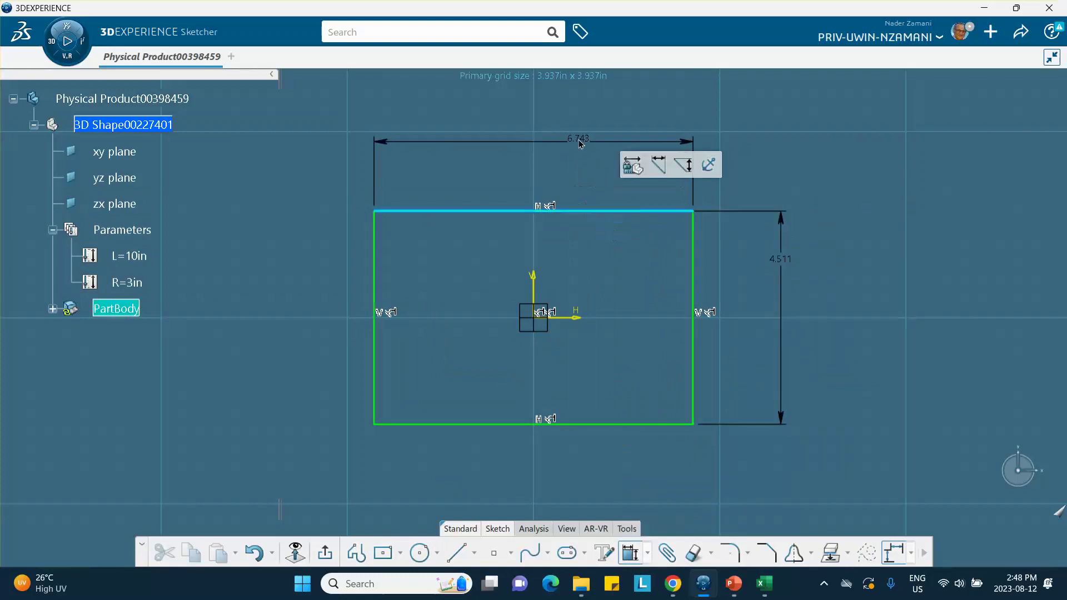
click(606, 140)
click(804, 153)
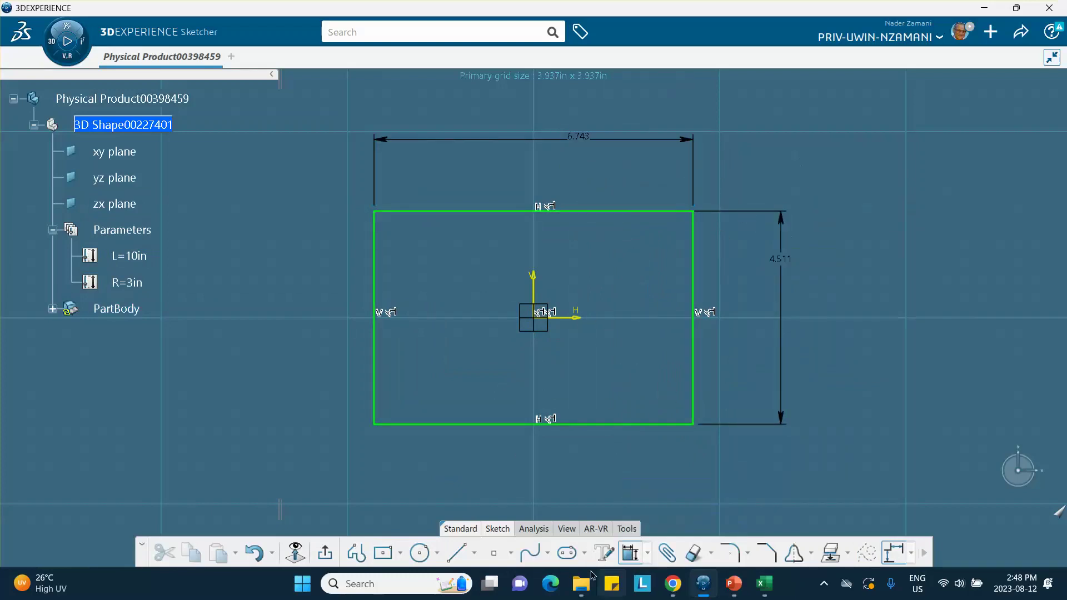
Step: Draw a circle of about 1.02 in radius centred on the origin, dimension its diameter, and exit the sketch
click(421, 553)
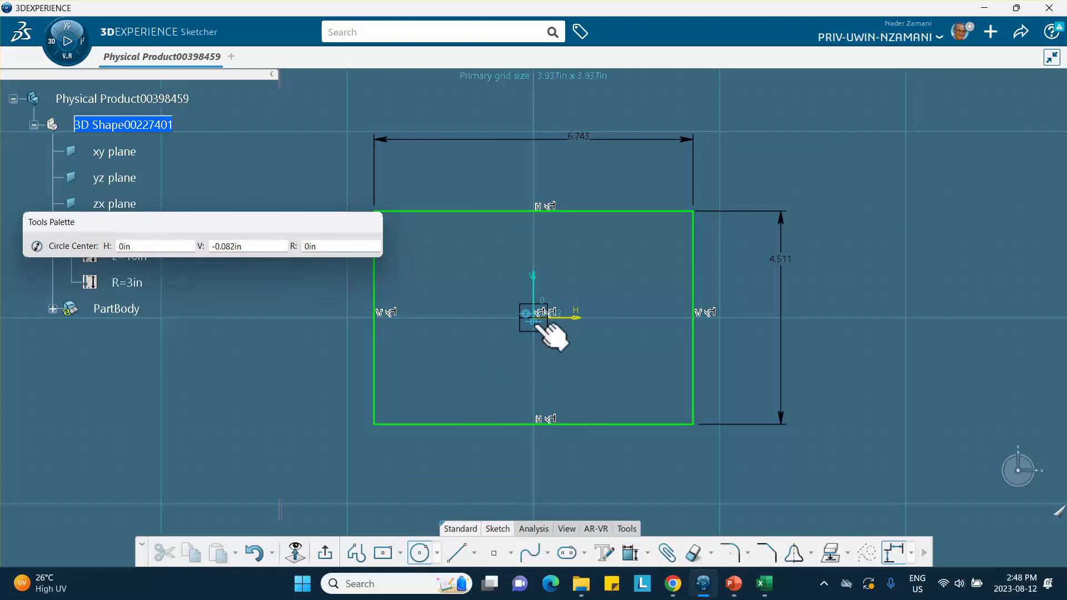
click(534, 316)
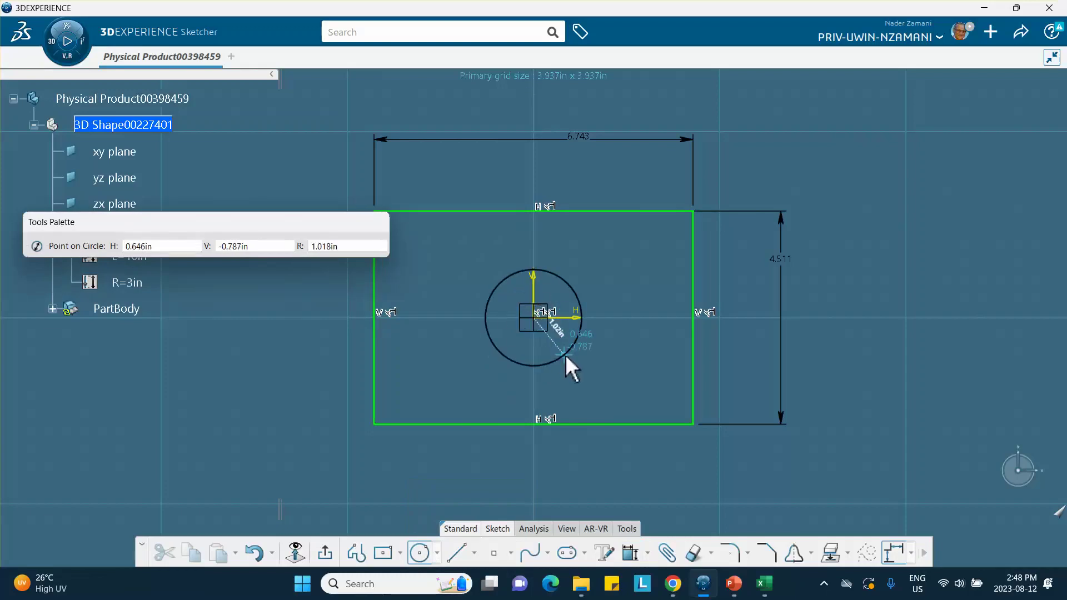
click(562, 359)
click(719, 309)
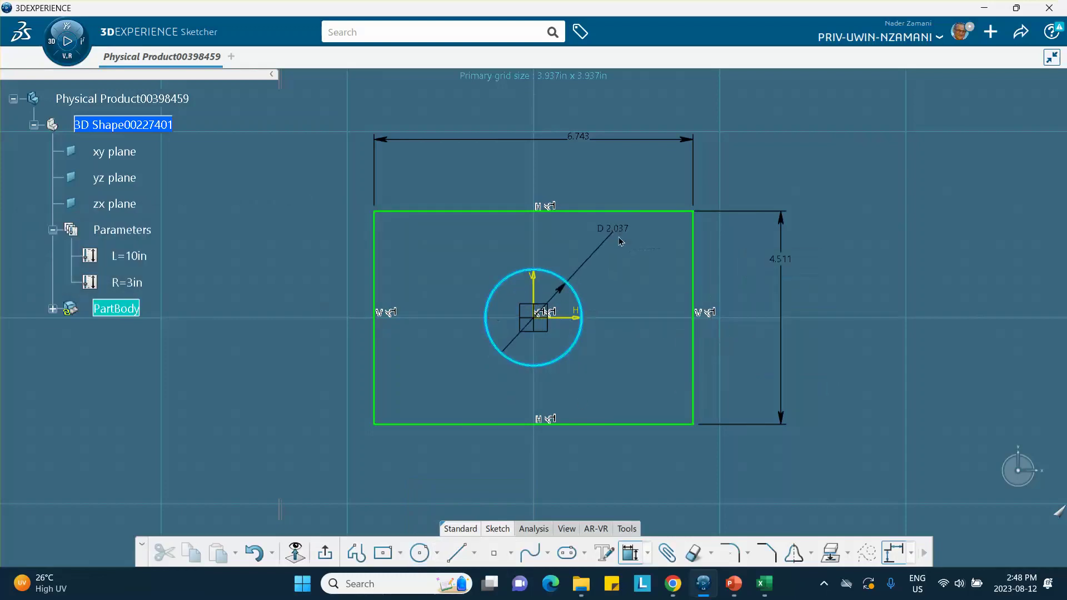
key(Return)
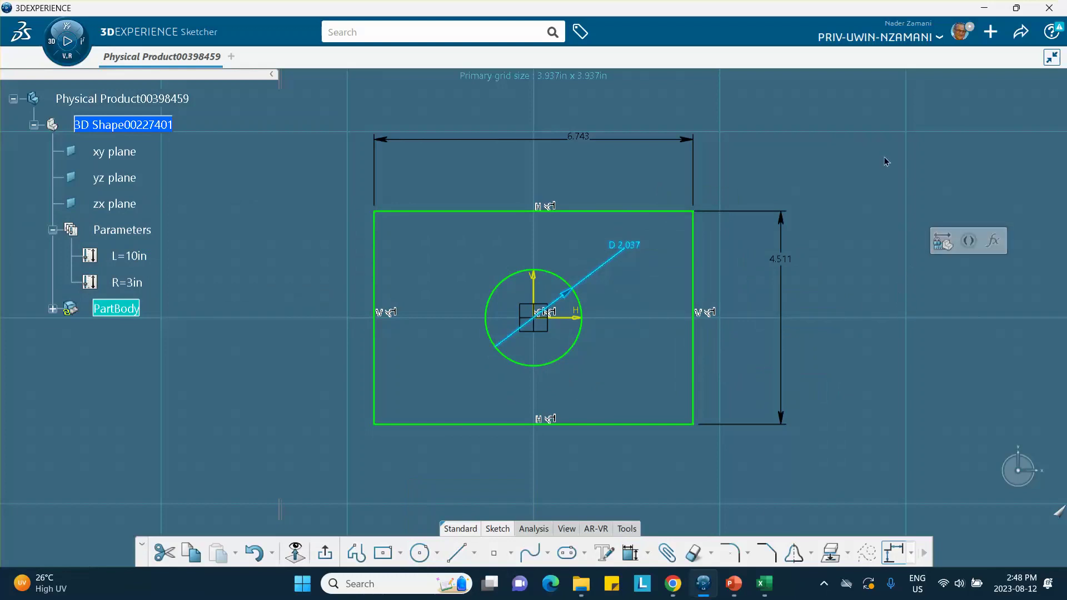
click(328, 553)
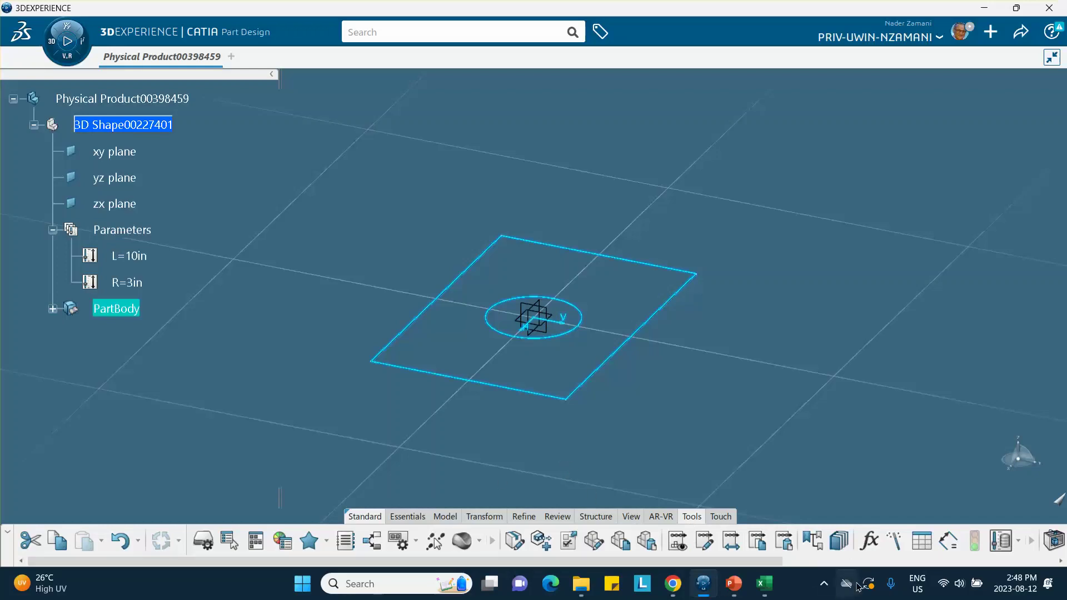
click(825, 584)
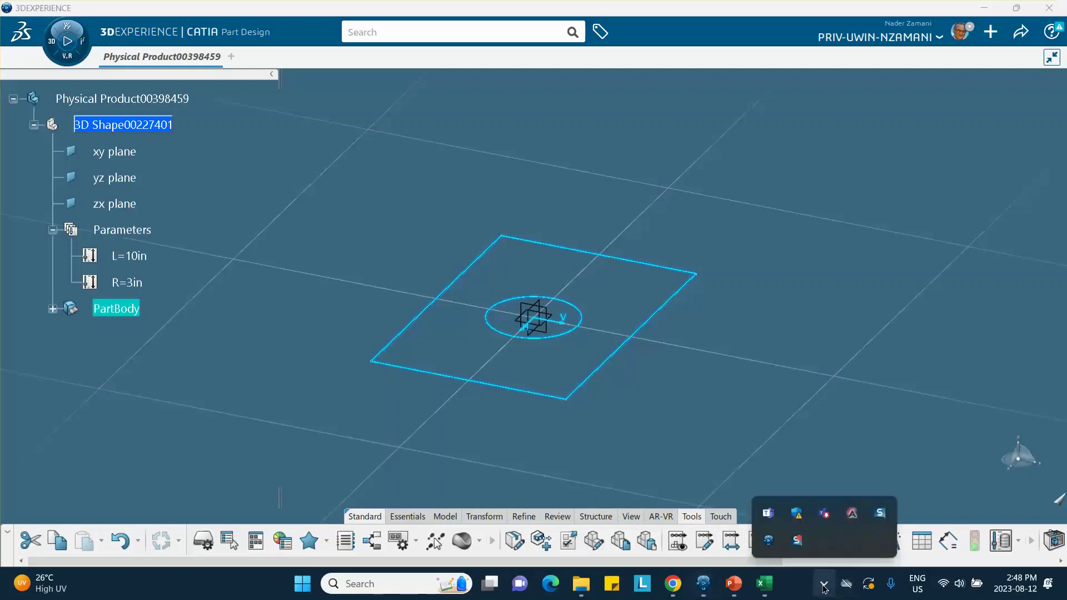
click(824, 585)
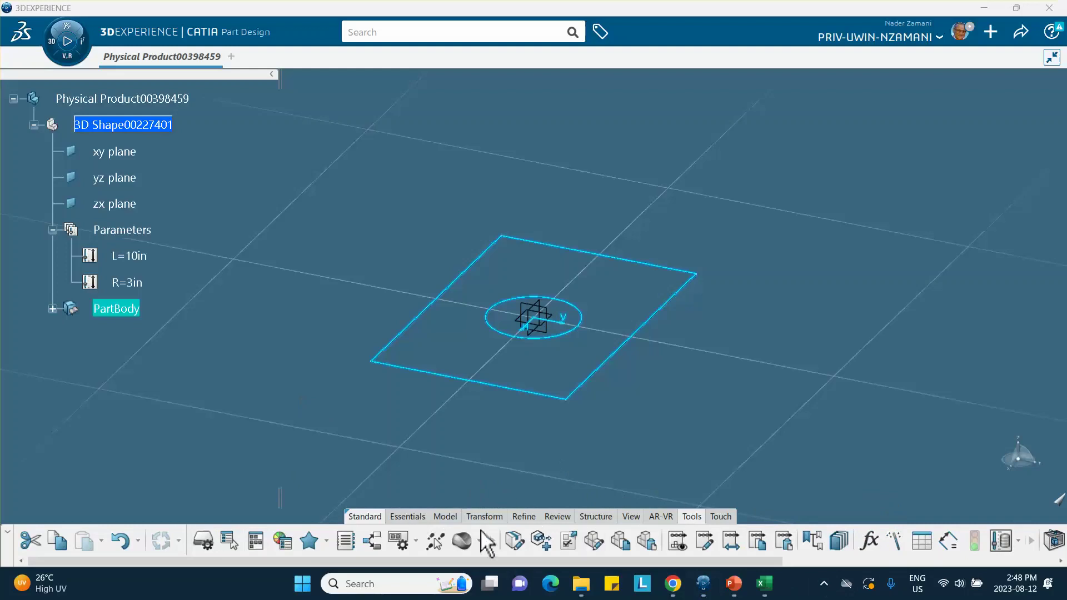
Step: Pad the rectangle-and-circle sketch with a first limit length of 0.787 in to form the block with a hole
click(405, 518)
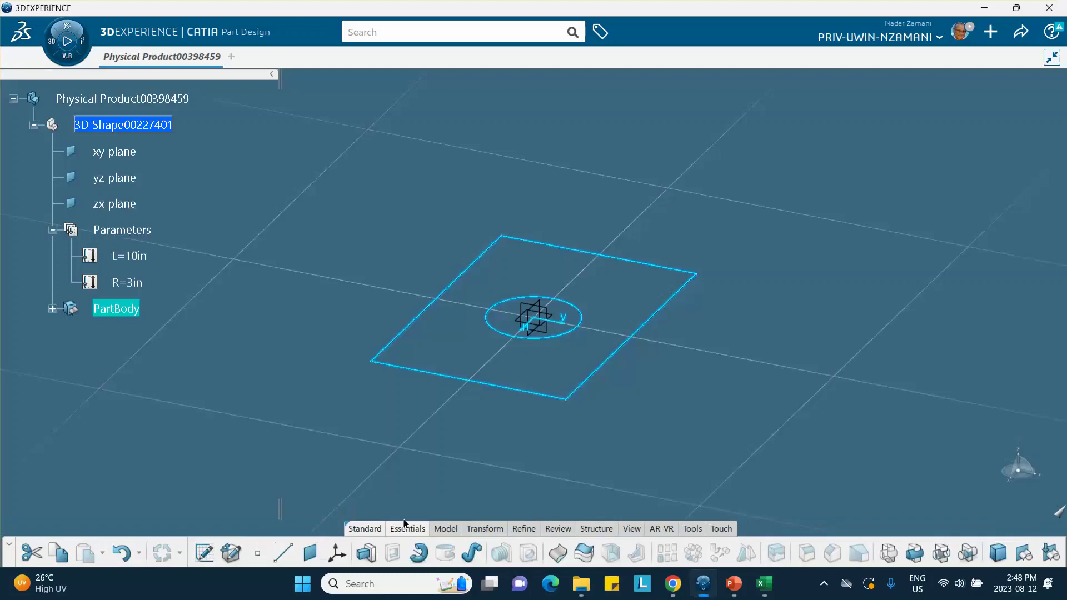
click(369, 541)
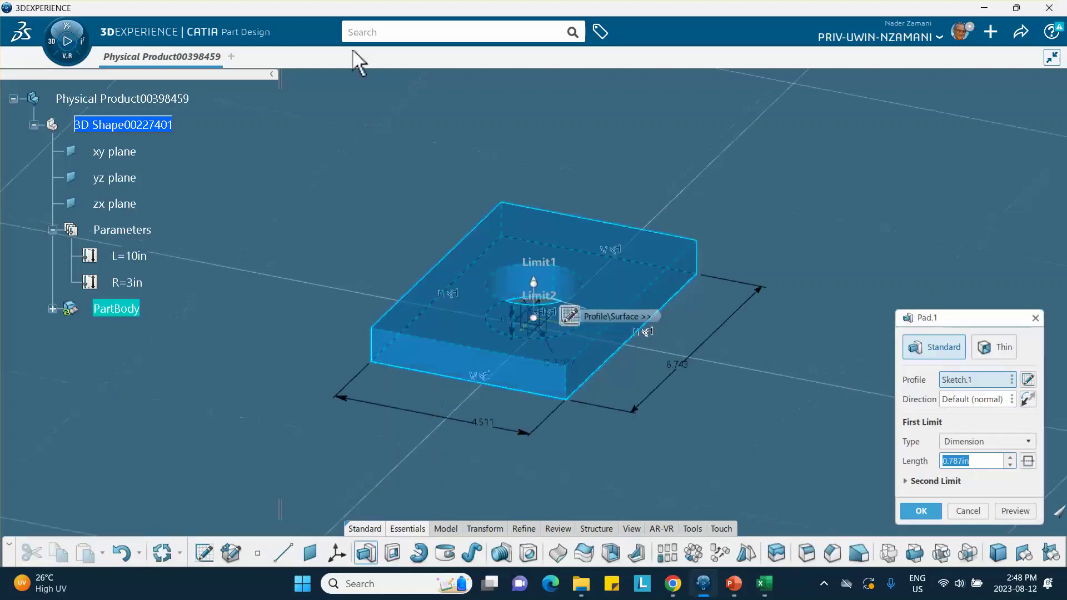
click(916, 508)
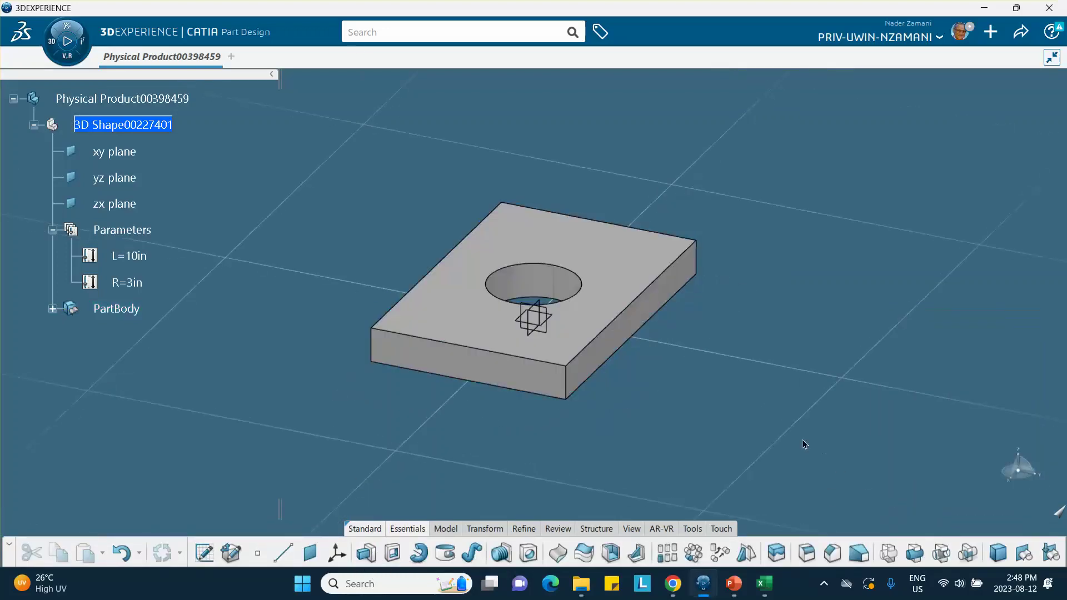
Step: Add a formula that sets the pad sketch's rectangle length (Length.8) equal to its other side dimension (Offset.7)
middle_drag(803, 440, 695, 398)
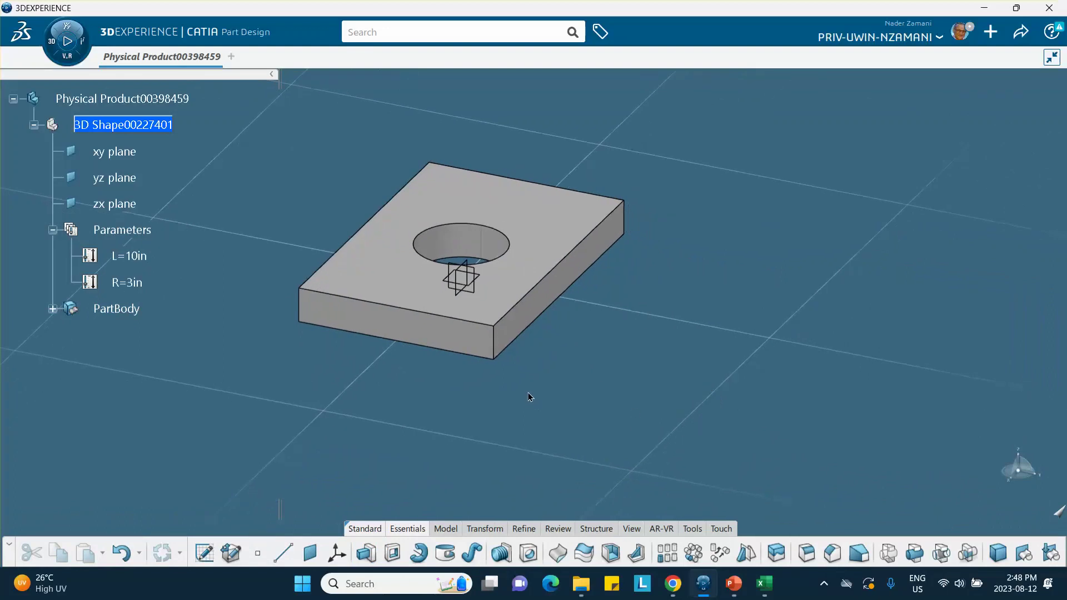
middle_drag(528, 394, 471, 364)
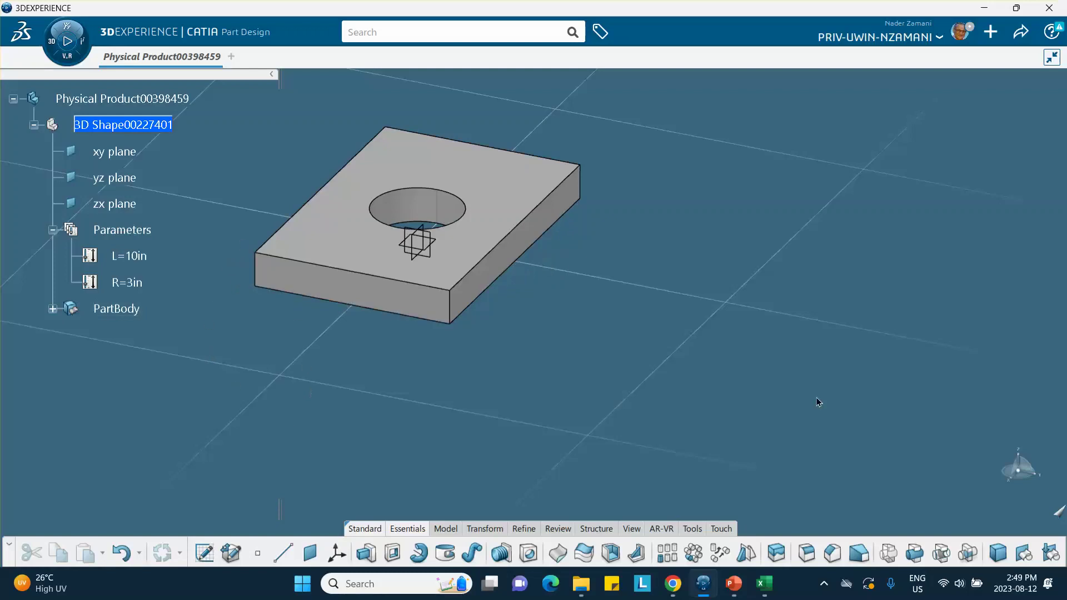
click(689, 530)
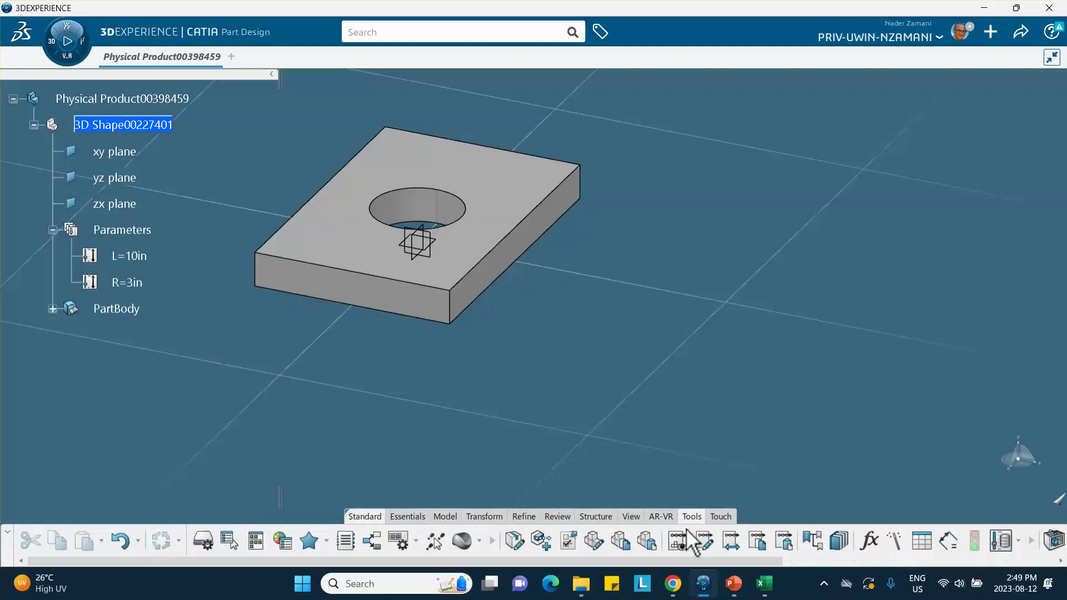
click(869, 540)
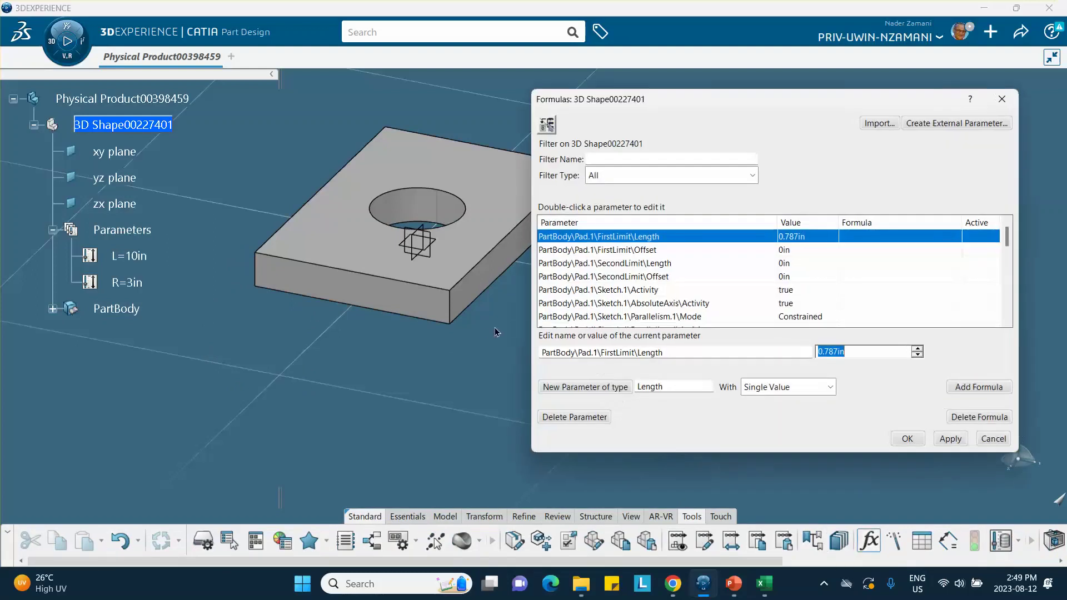
middle_drag(482, 344, 424, 399)
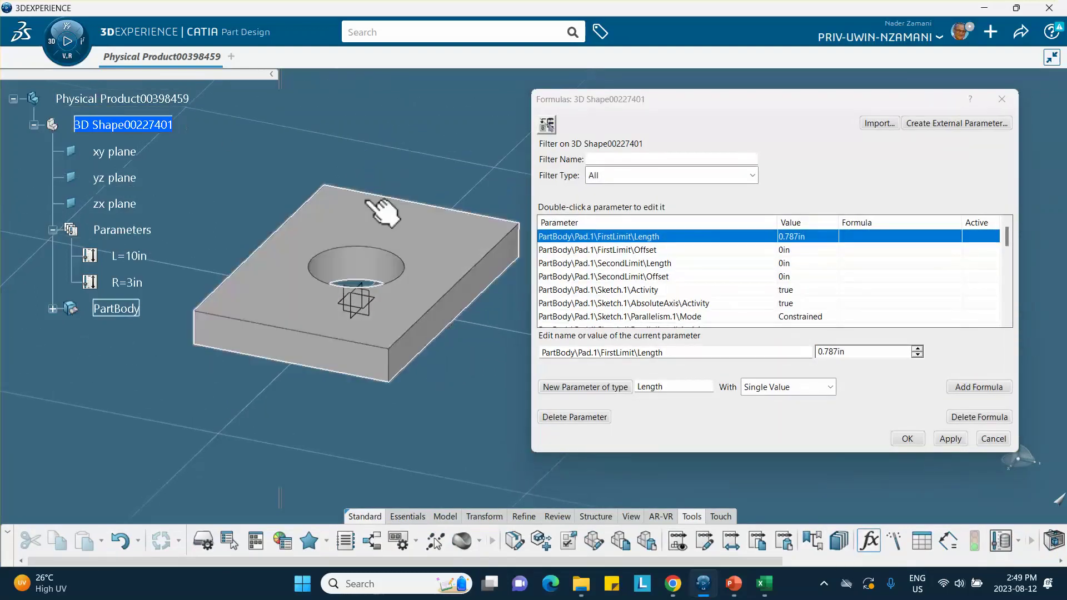
click(356, 214)
middle_drag(401, 460, 341, 469)
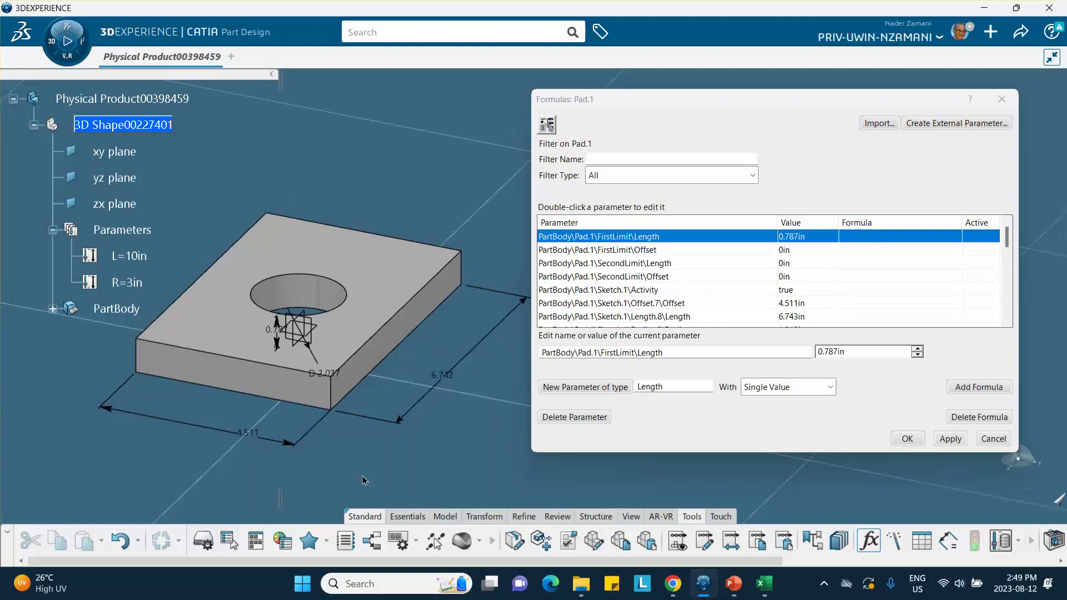
click(477, 371)
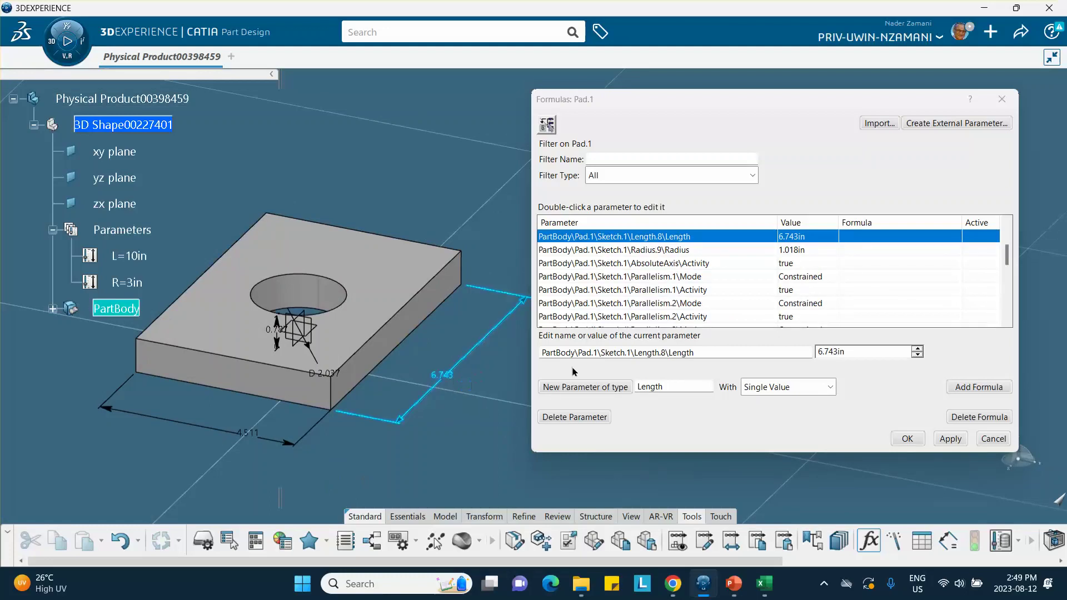
click(955, 387)
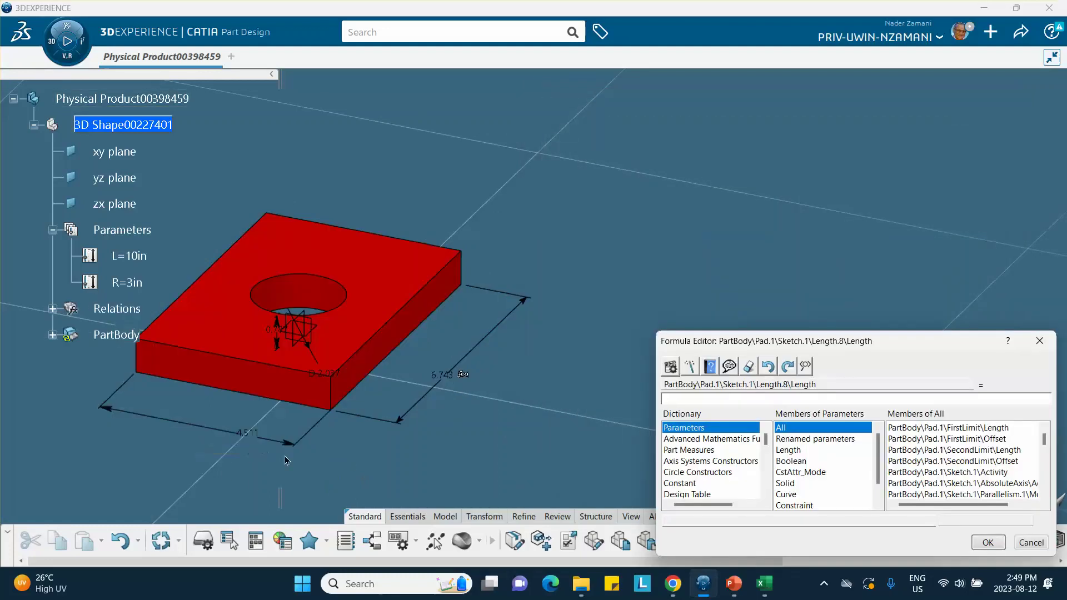
click(263, 435)
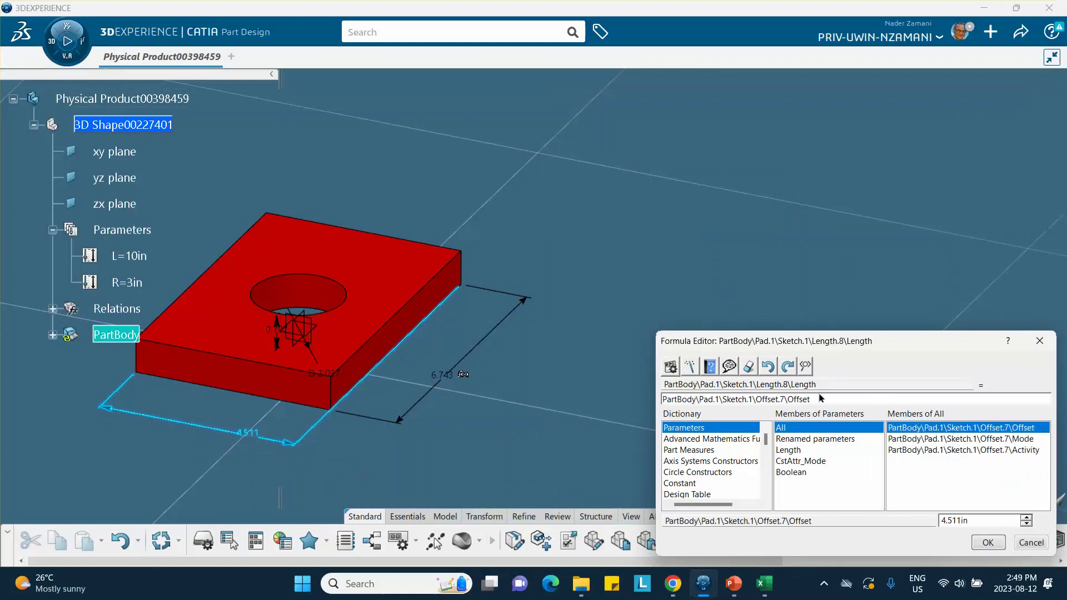
click(987, 543)
middle_drag(443, 359, 506, 283)
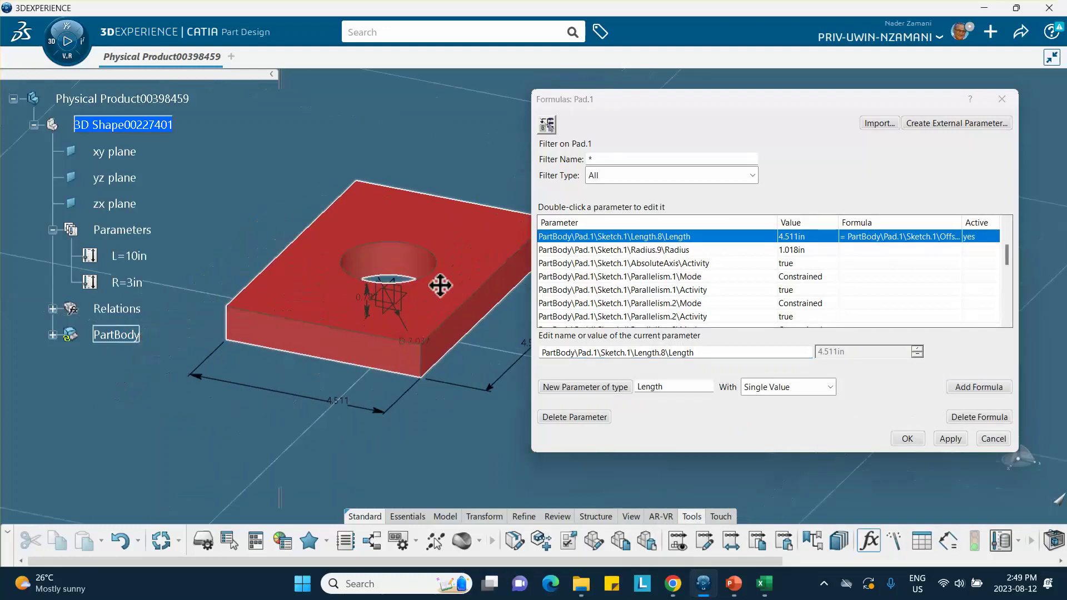
Step: Expand the Relations node to view the side-length formula and slightly narrow the tree area
click(53, 310)
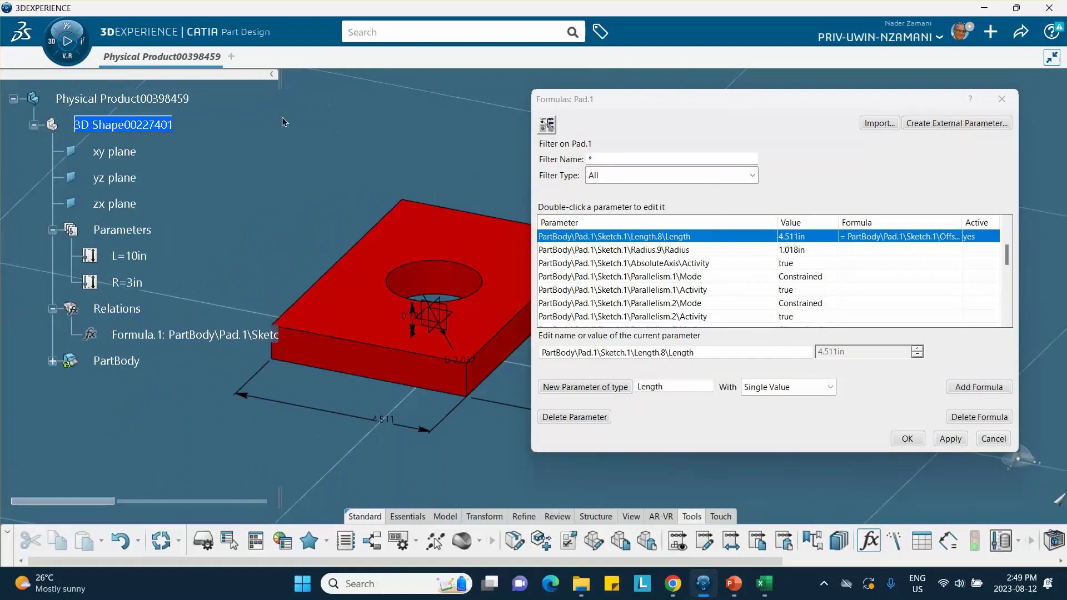
middle_drag(244, 501, 271, 364)
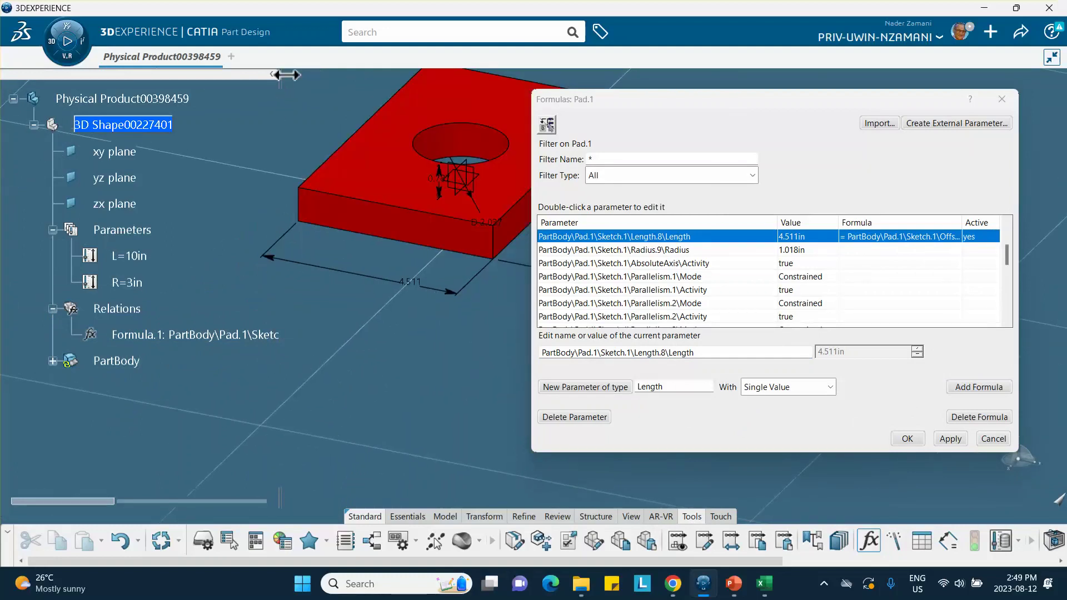
mouse_move(286, 76)
mouse_down()
mouse_move(442, 77)
mouse_move(274, 77)
mouse_up()
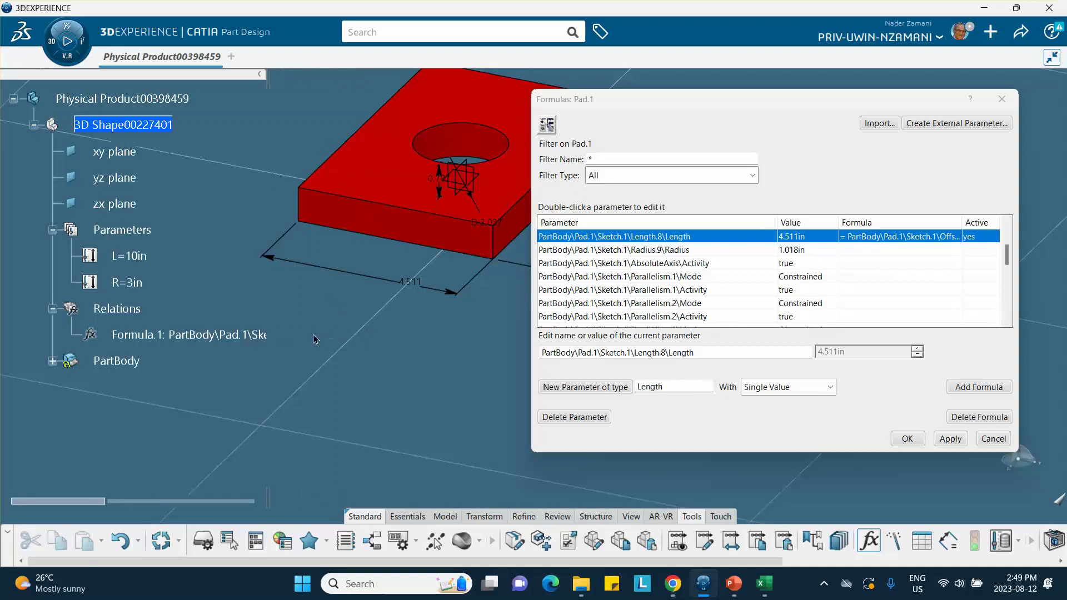
Step: Add a formula setting the pad's first limit length to 0.5 times the sketch's Offset.7 dimension, and accept the formulas
middle_drag(342, 312, 339, 358)
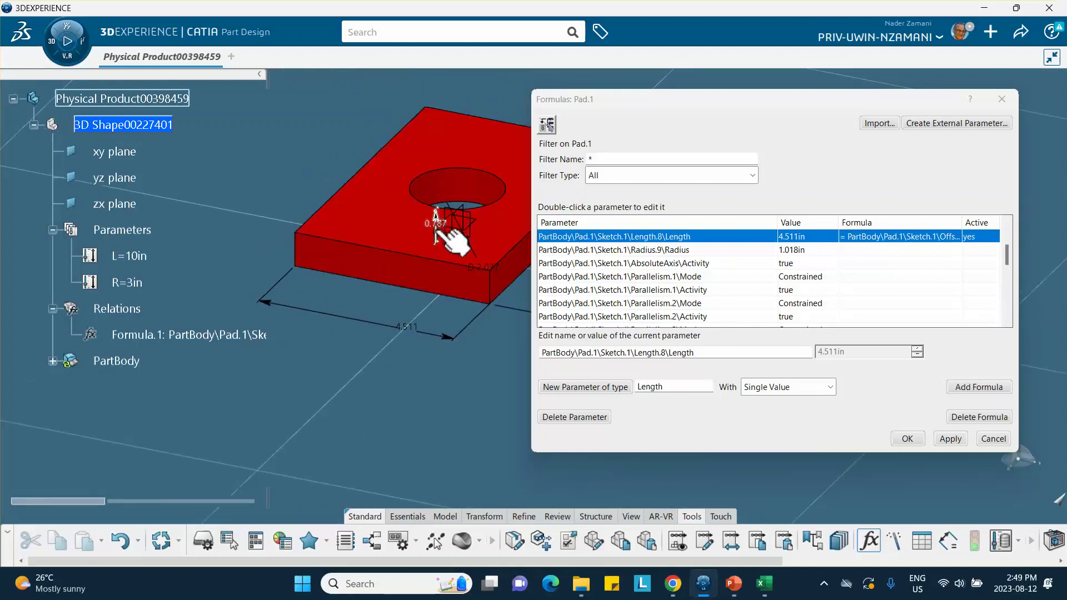
scroll(439, 250, up, 5)
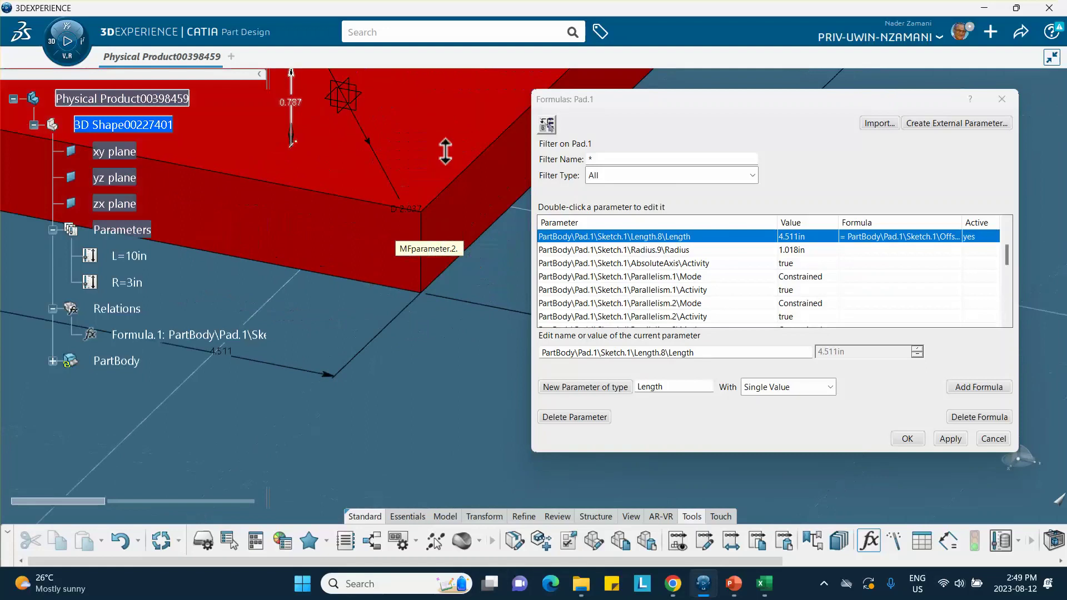
scroll(434, 279, up, 5)
click(336, 255)
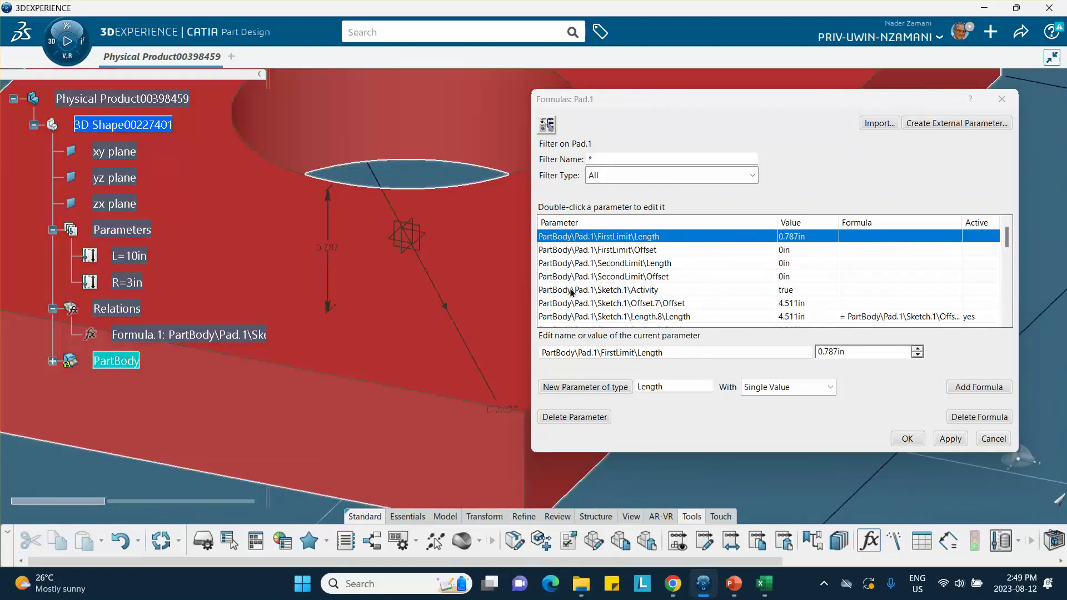
click(974, 386)
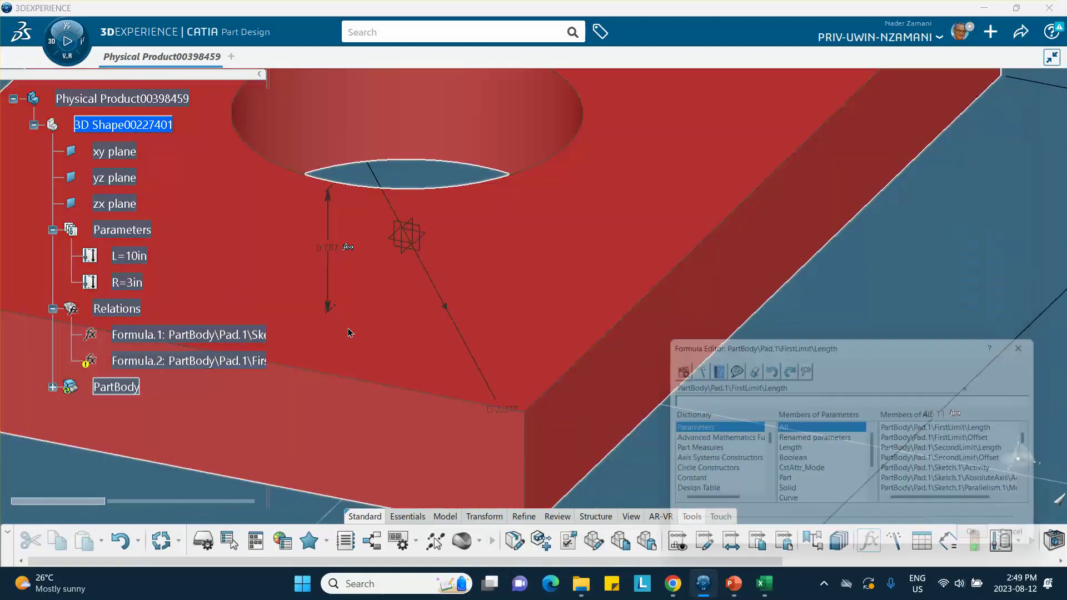
scroll(365, 410, down, 2)
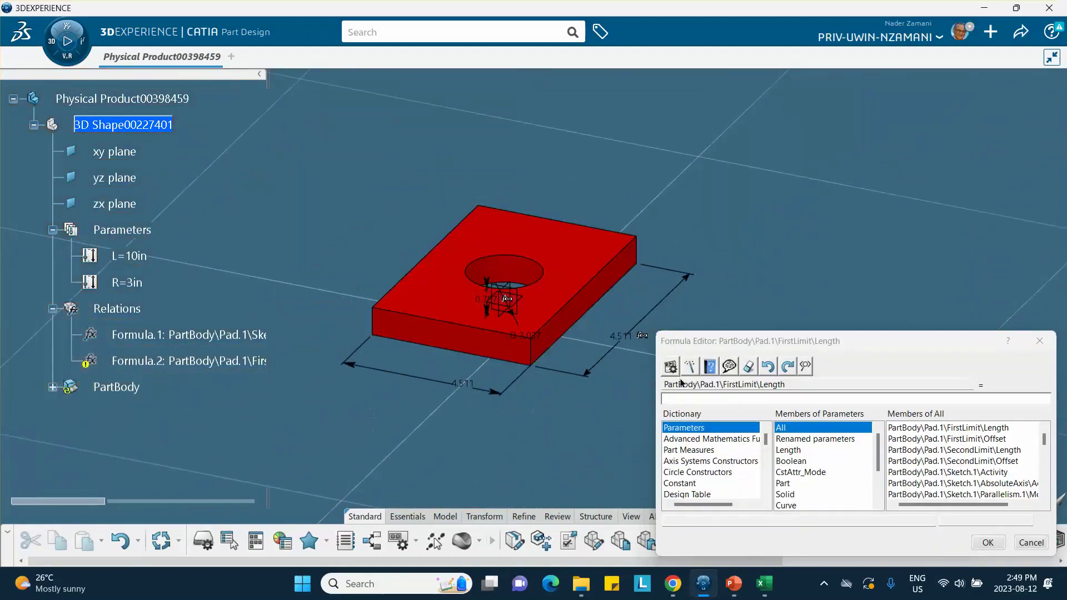
click(679, 395)
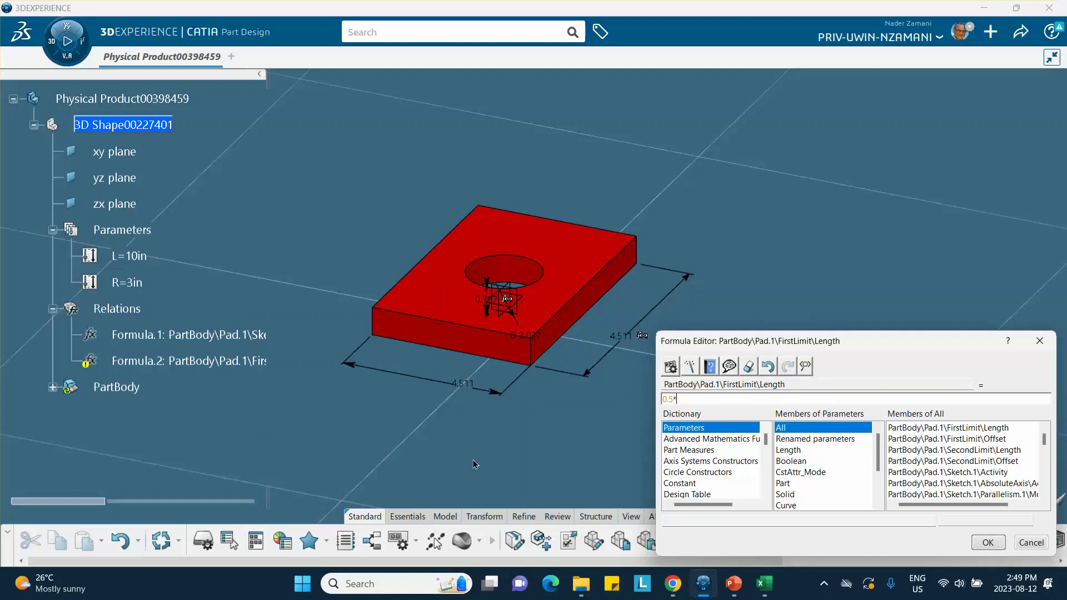
click(468, 387)
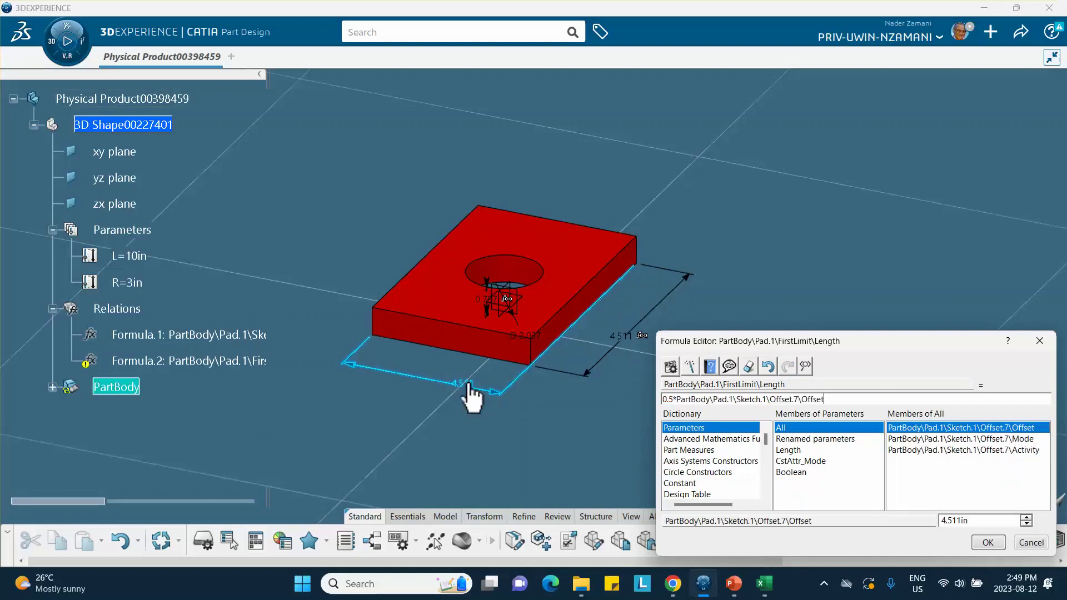
click(988, 541)
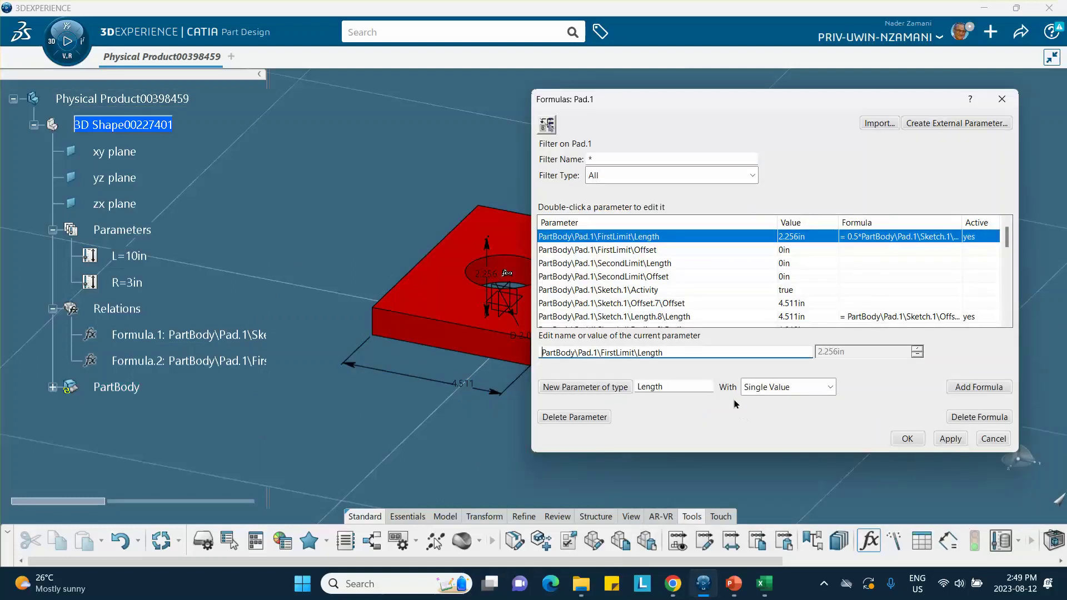
middle_drag(500, 281, 334, 238)
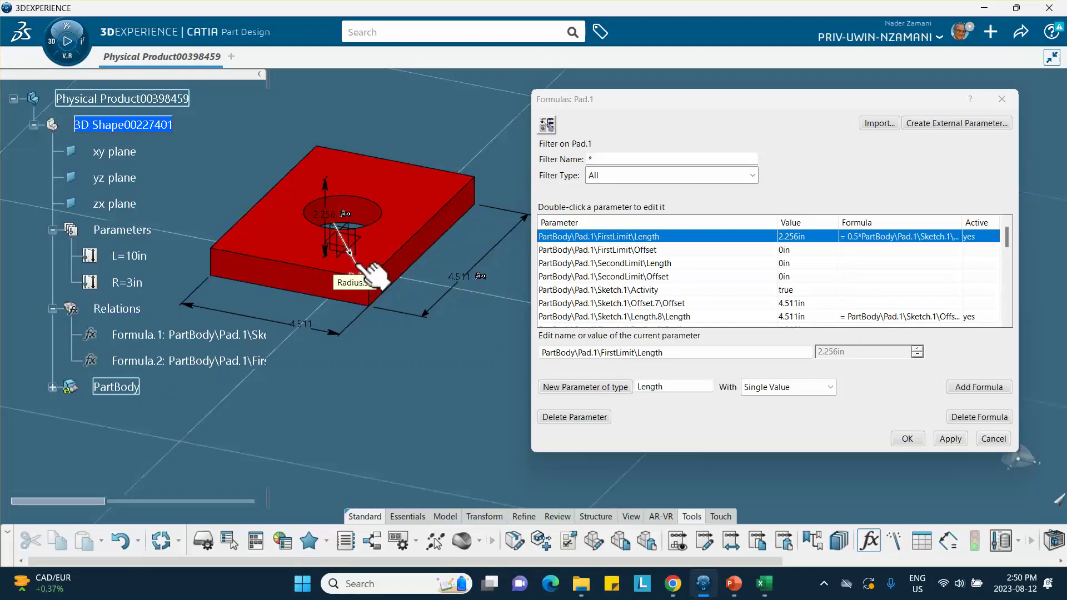
click(907, 440)
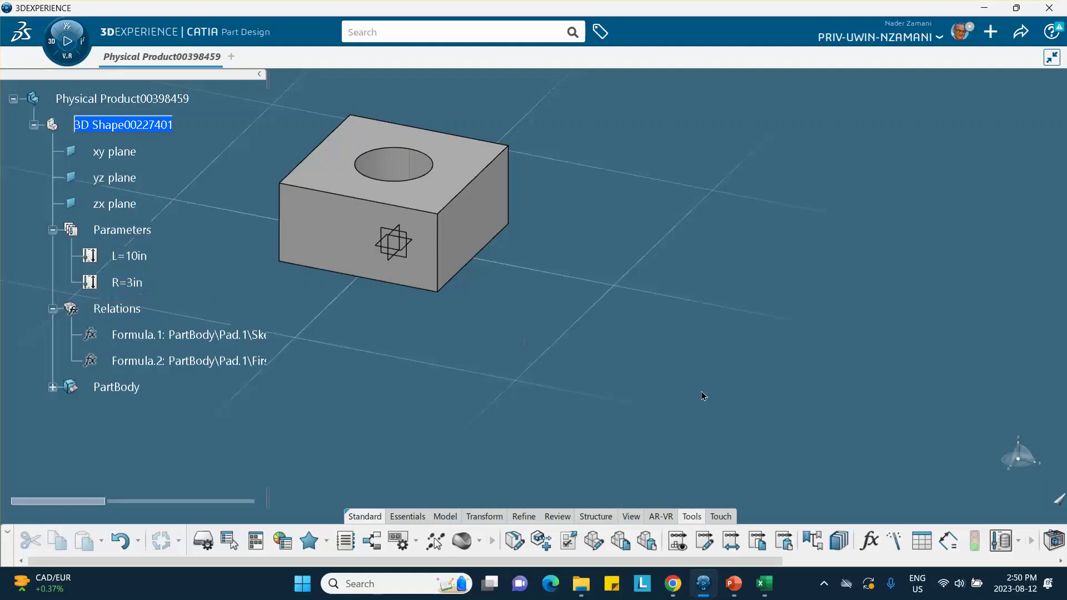
Step: Reopen the pad's formulas and link the rectangle's Offset.7 side dimension to parameter L
click(868, 544)
click(373, 143)
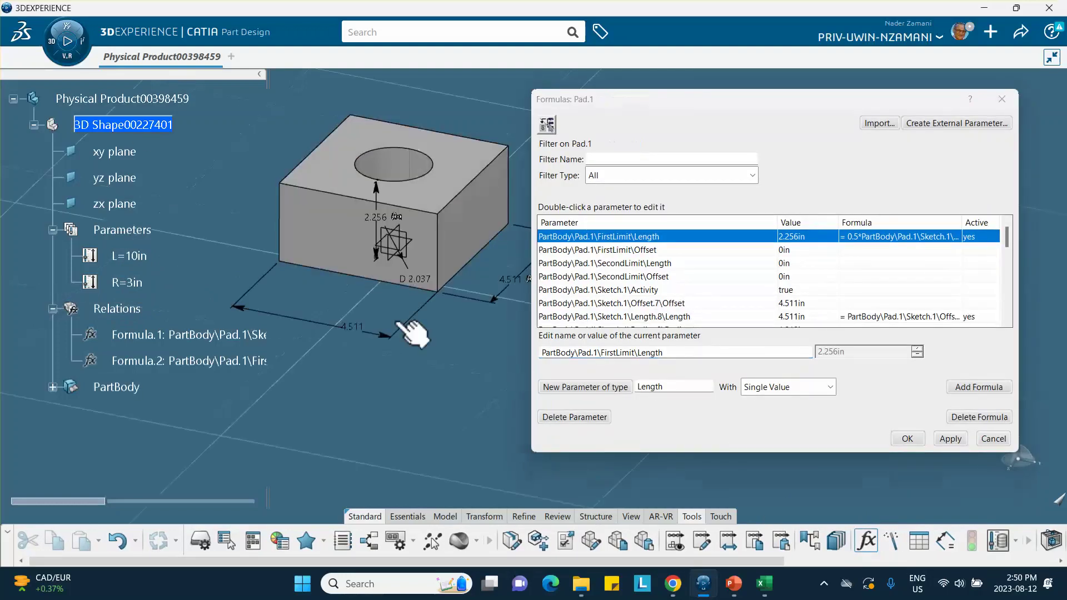
middle_drag(410, 332, 421, 280)
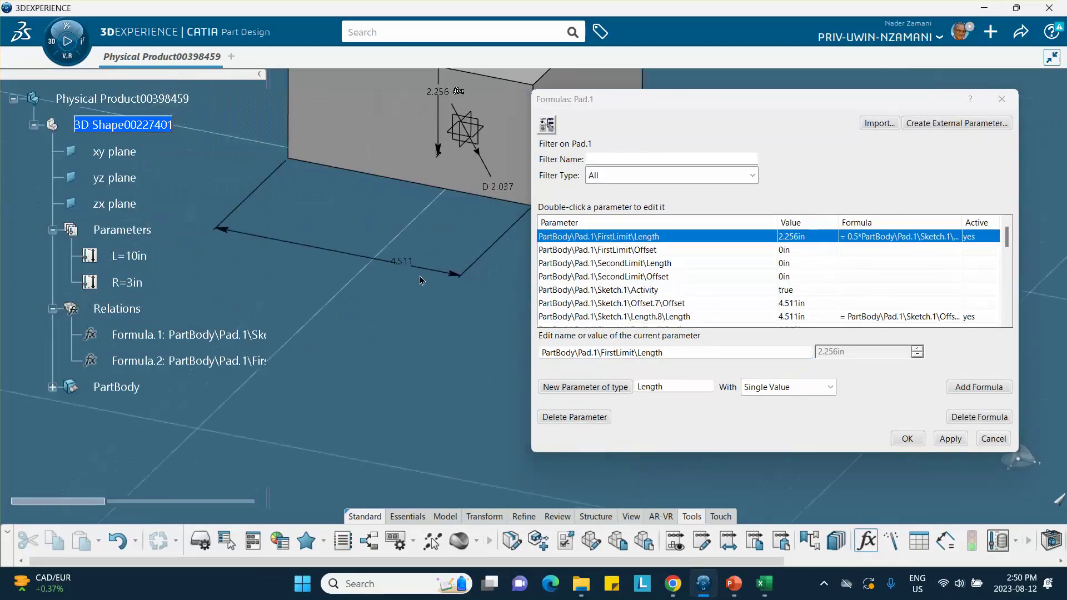
click(421, 278)
click(973, 388)
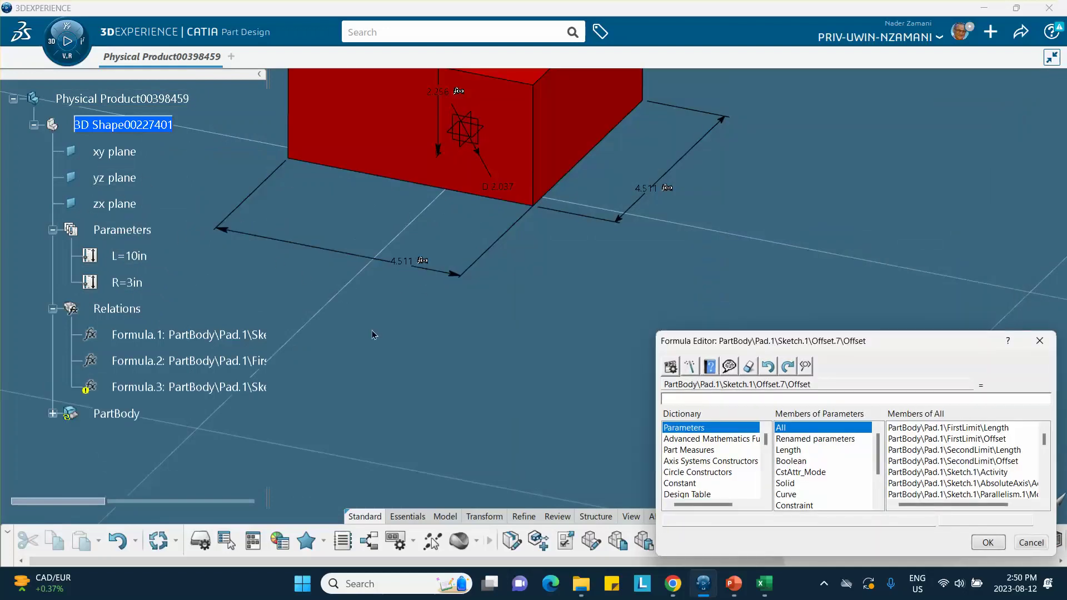
click(131, 257)
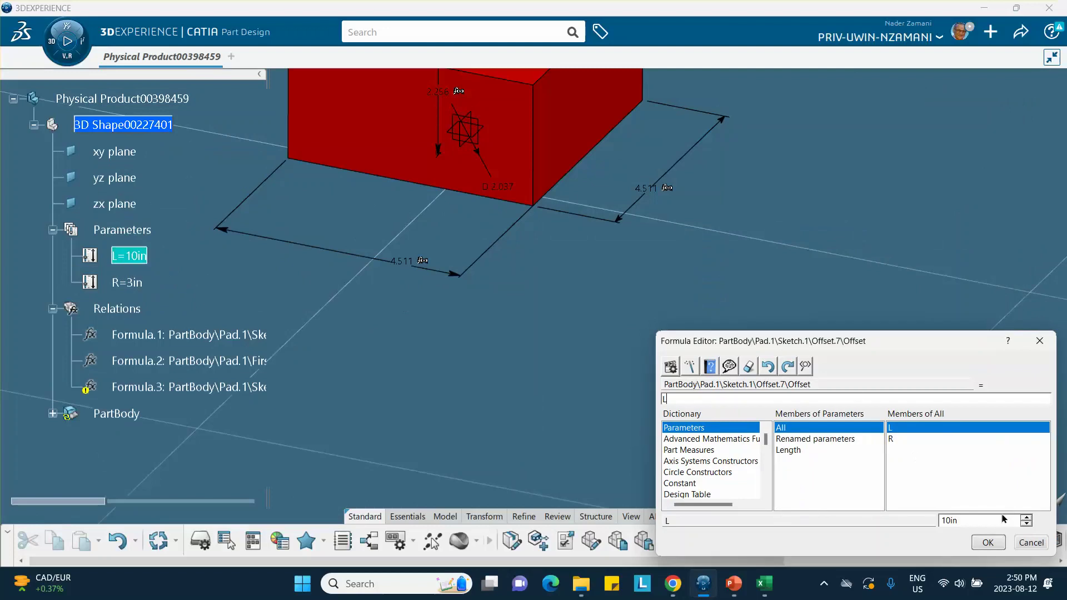
click(987, 542)
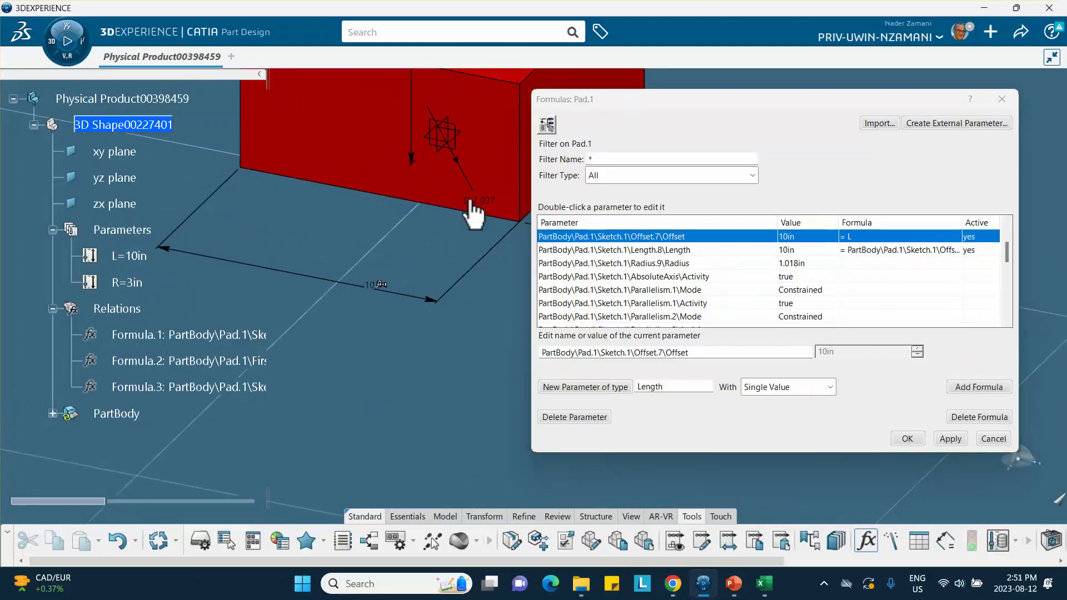
Step: Link the hole's radius in the pad sketch to parameter R and accept the formulas
click(478, 201)
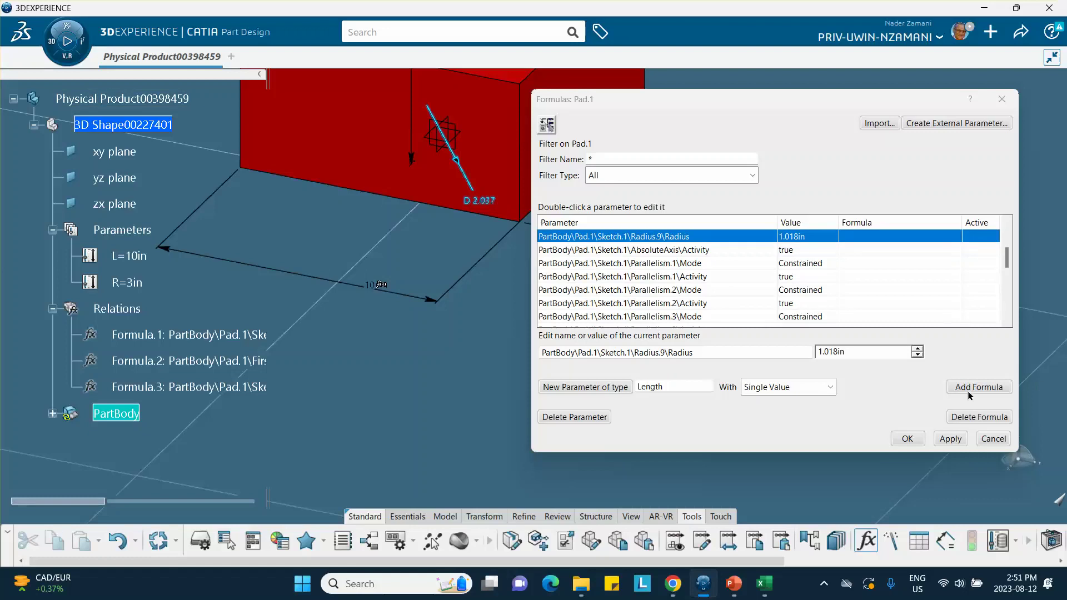
click(969, 388)
click(131, 283)
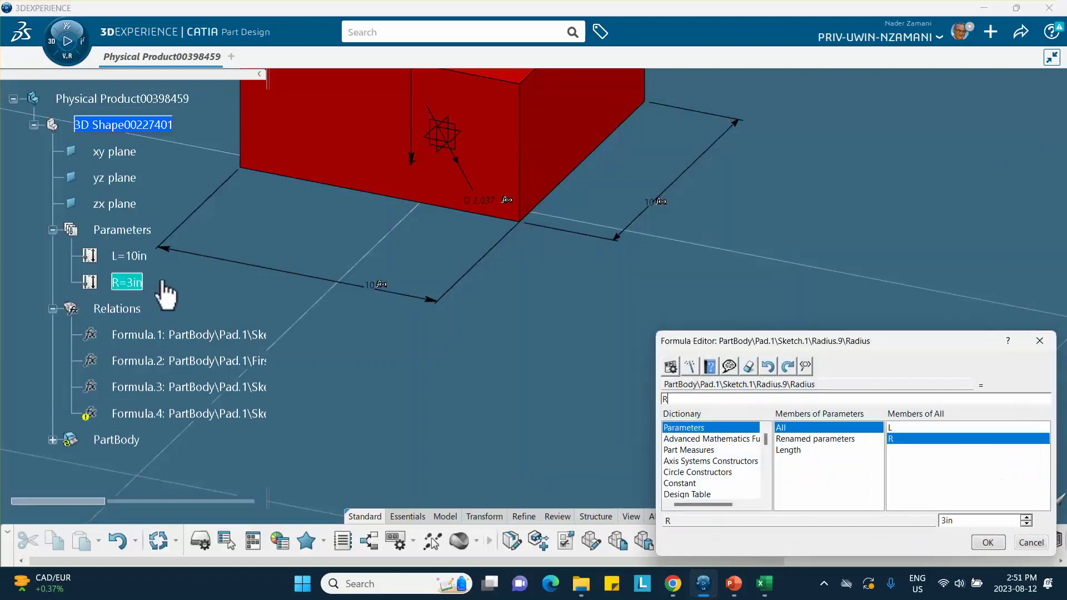
click(987, 543)
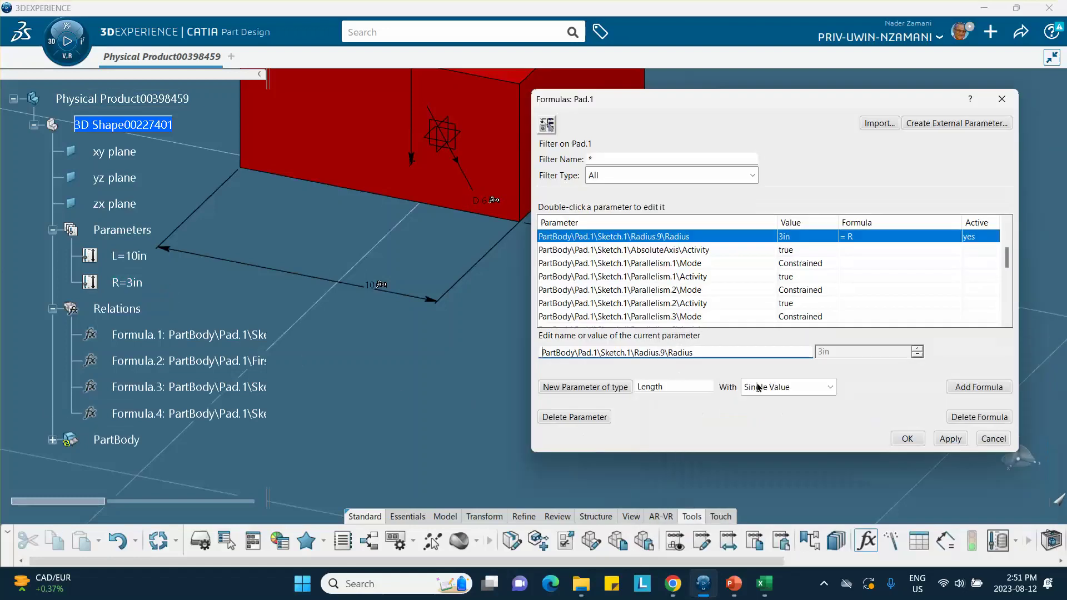
click(896, 442)
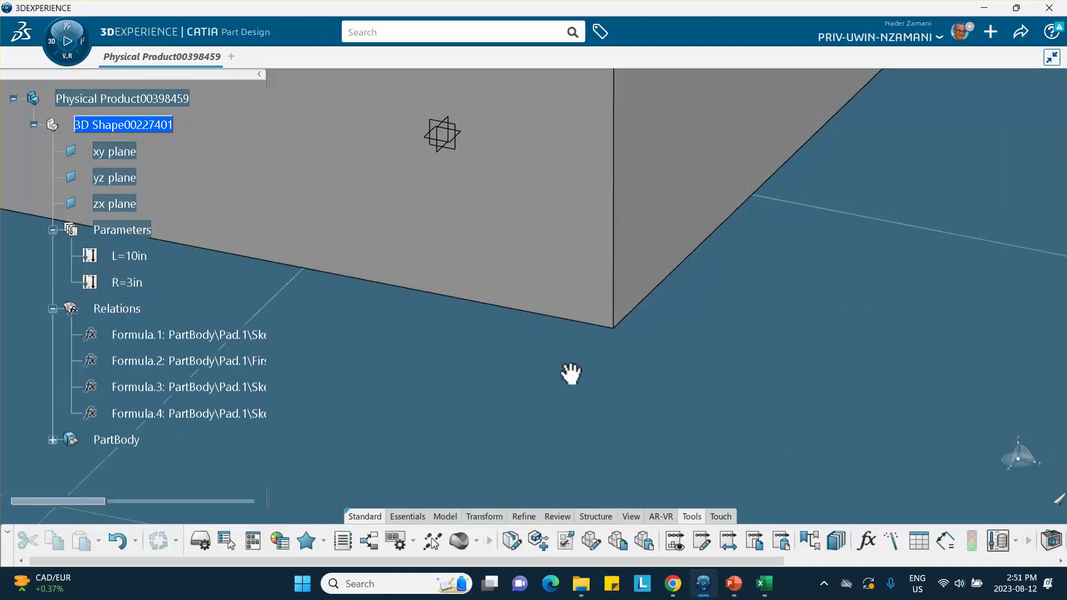
scroll(572, 372, down, 3)
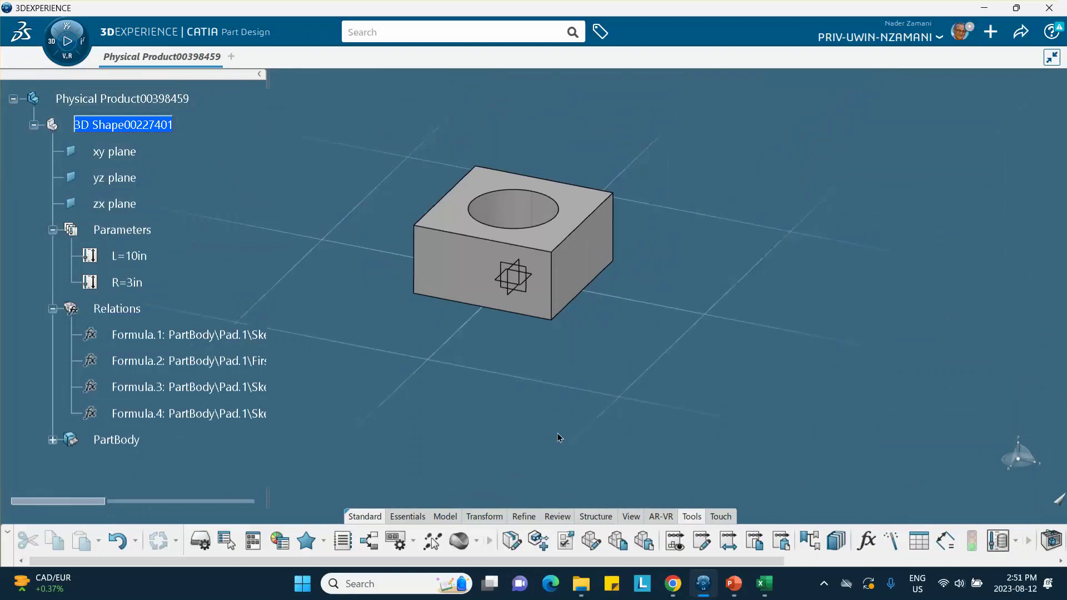
Step: Set parameter R to 4 in to test the hole's link to it
double_click(127, 283)
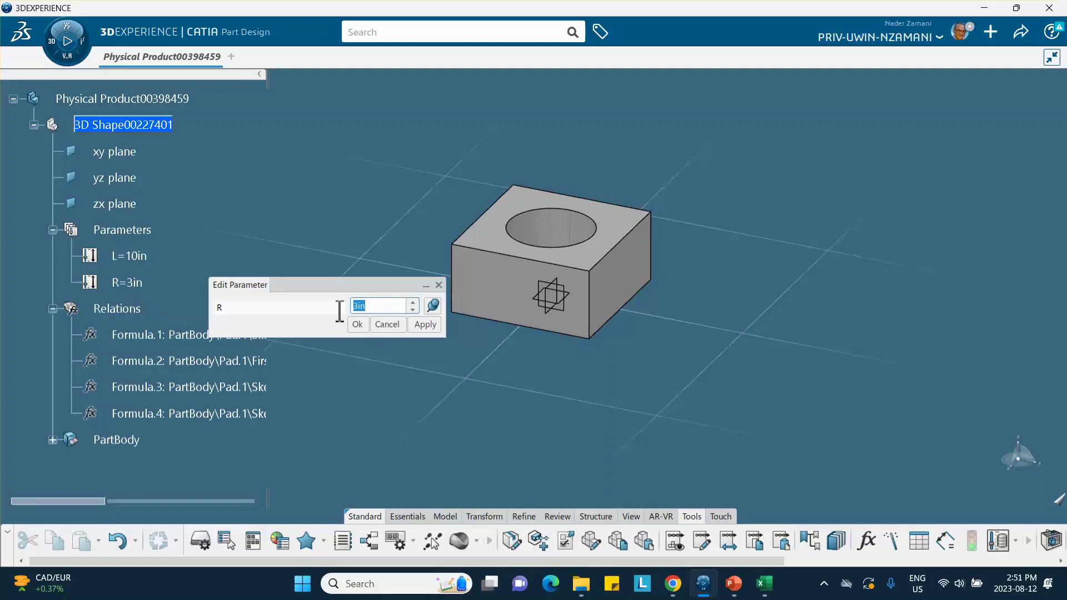
text(4)
click(357, 325)
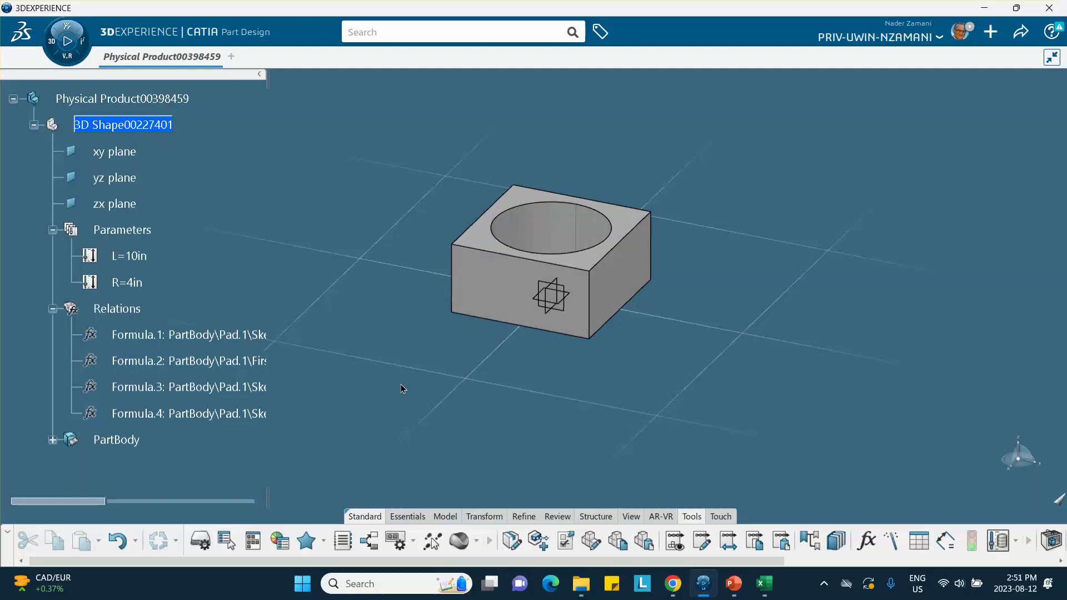
Step: Create a vertical design table from a pre-existing file, using sheet index 1, under the 3D Shape's relations
middle_drag(634, 400, 495, 383)
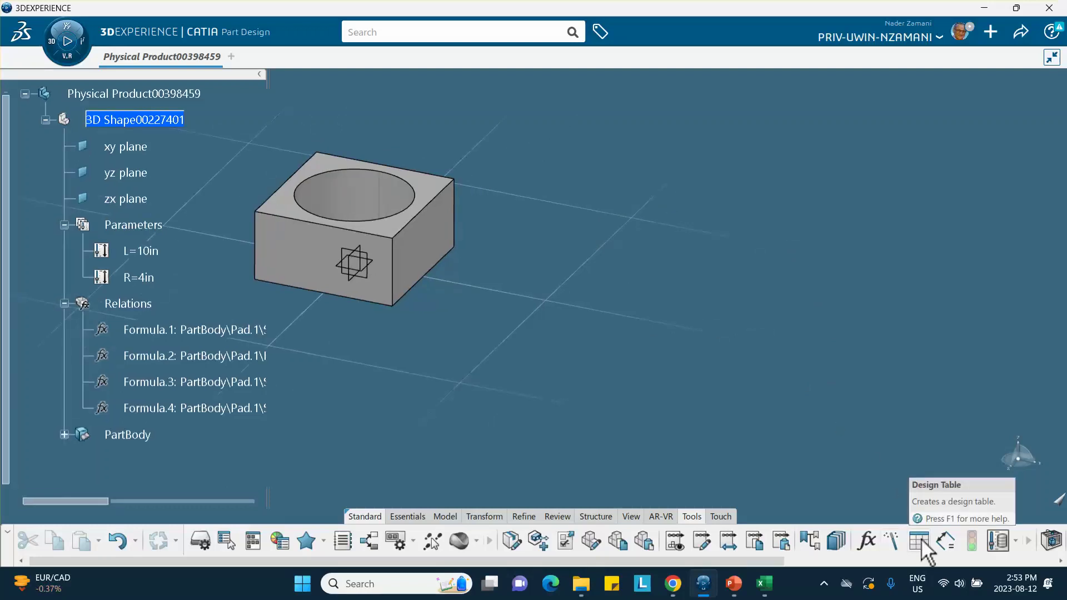
click(918, 540)
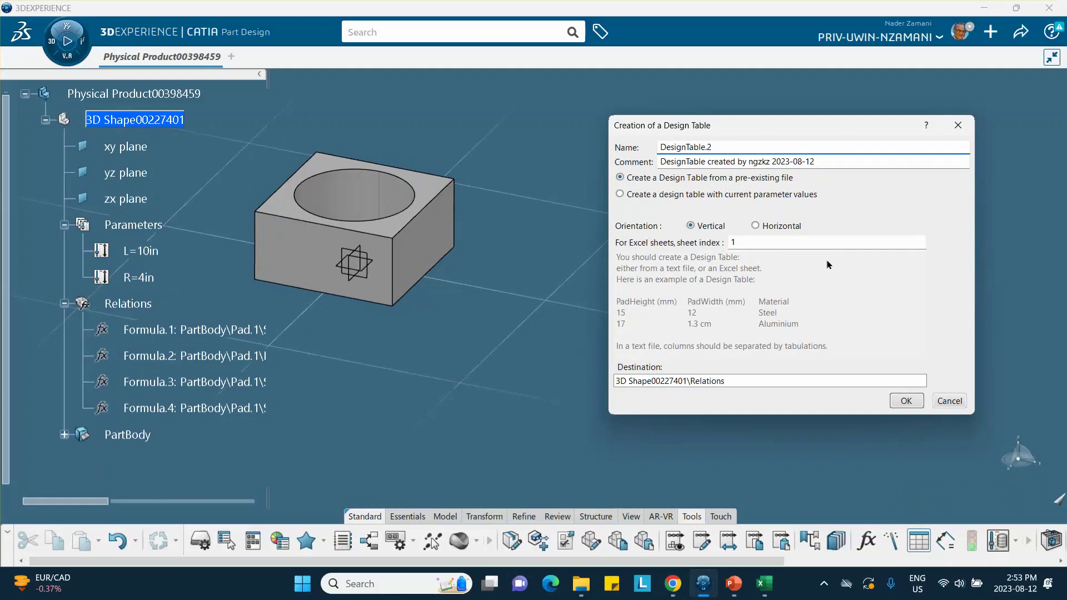
click(907, 401)
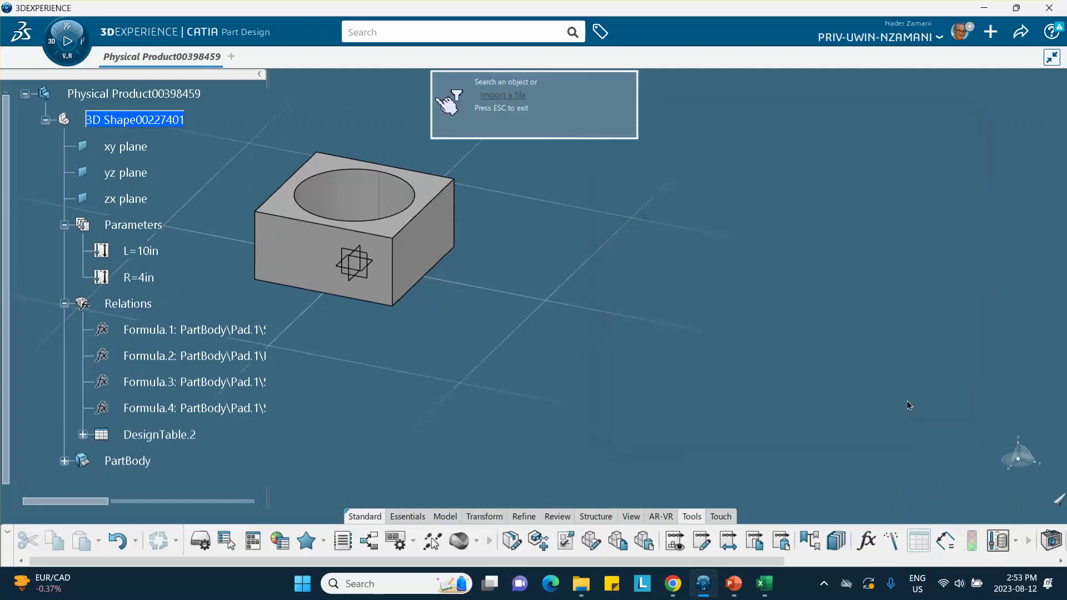
Step: Import the Excel file "desing table for 3D Shape" as an engineering document and use it as the design table's source
click(504, 94)
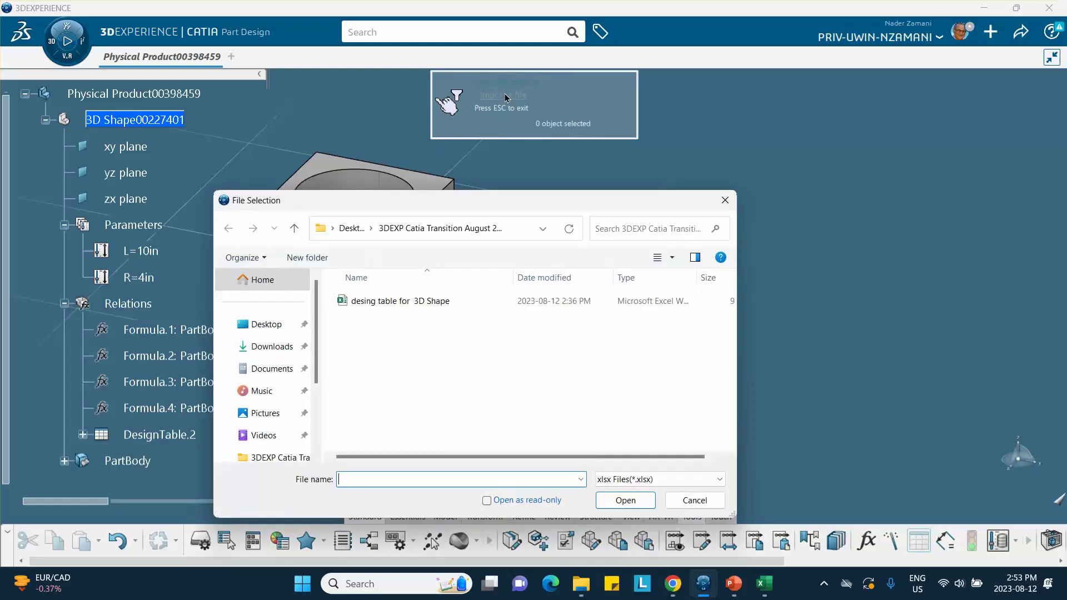
click(388, 304)
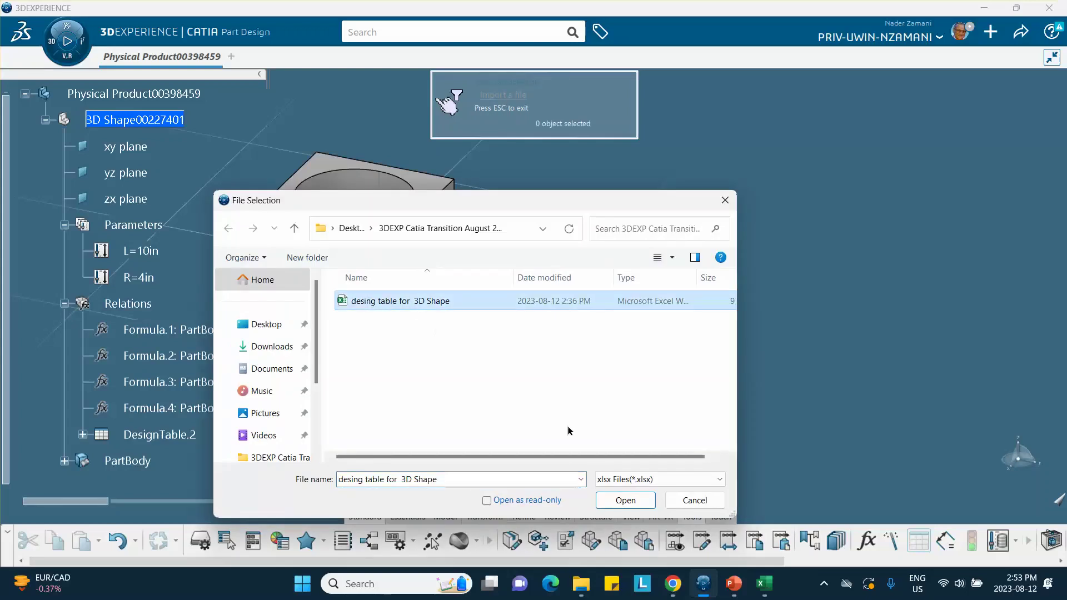
click(629, 501)
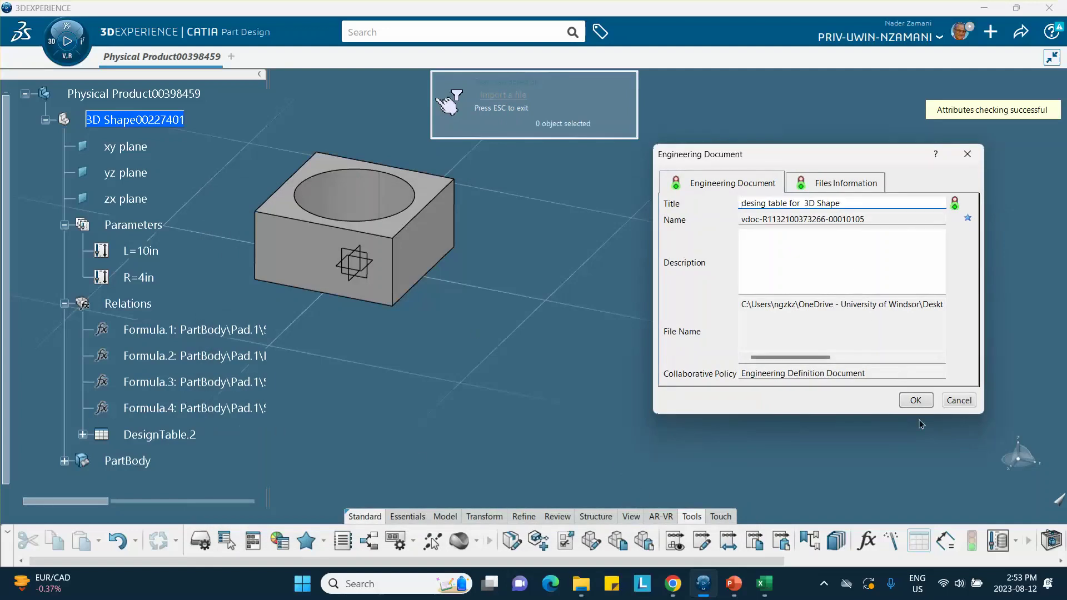
click(913, 401)
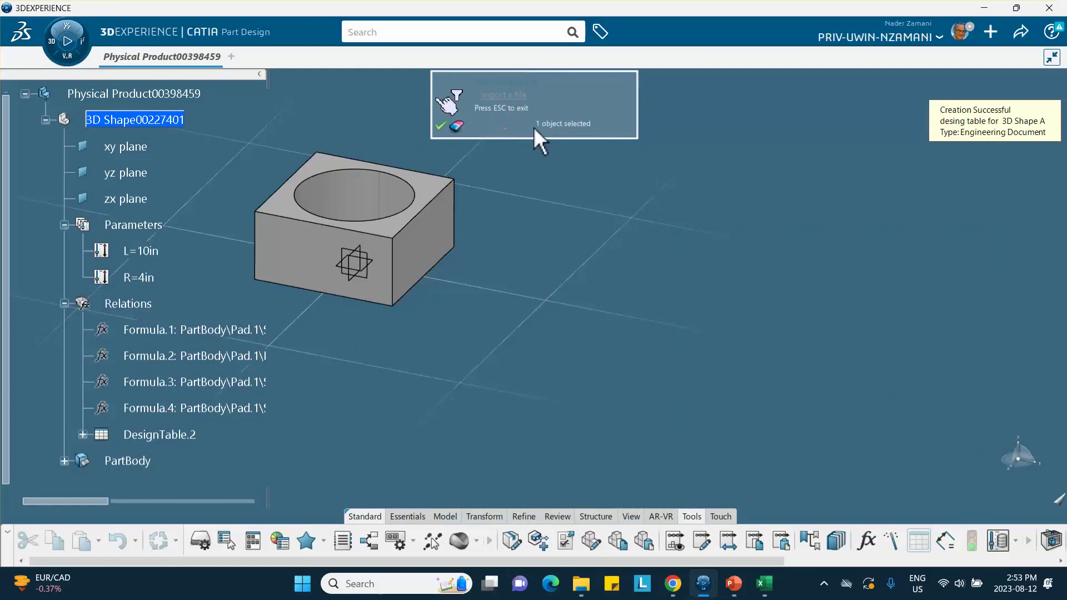
click(439, 126)
click(907, 401)
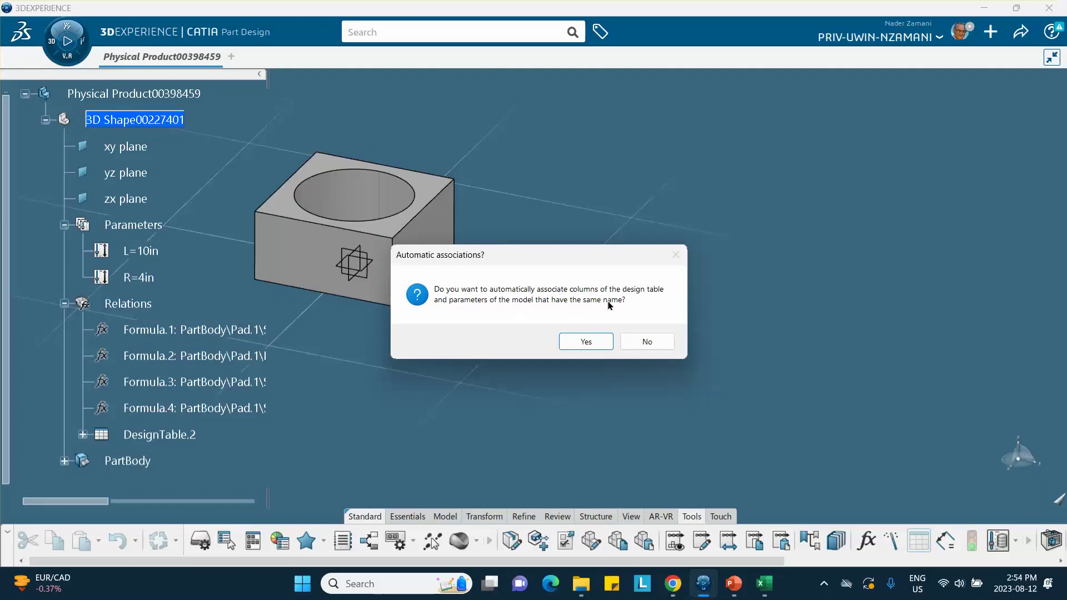
Step: Check the L and R column names on the PowerPoint slide and accept automatic association of the design table columns with the model parameters
click(734, 584)
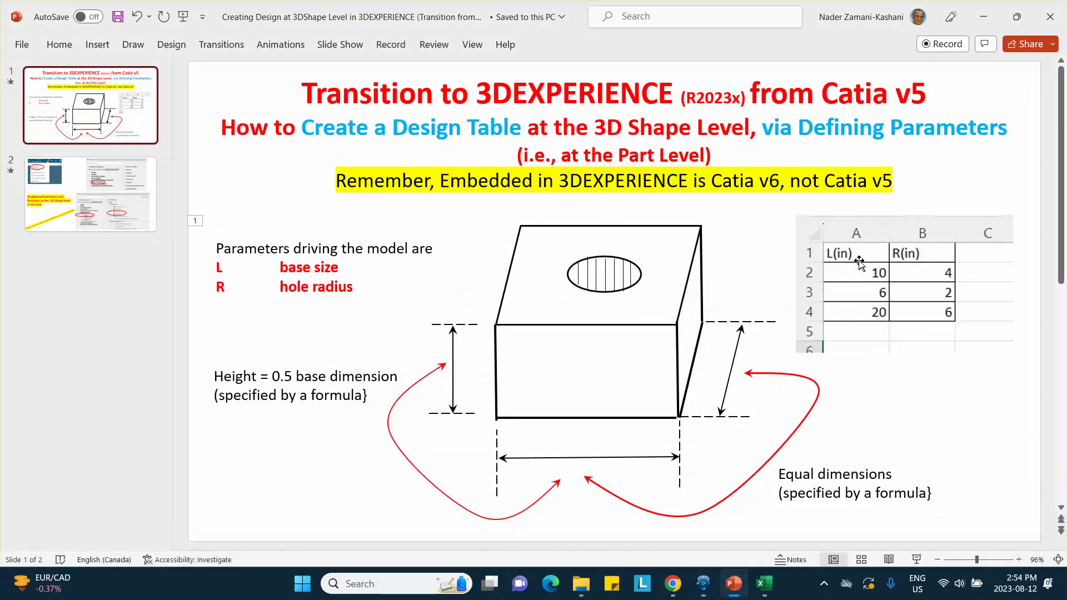
click(984, 16)
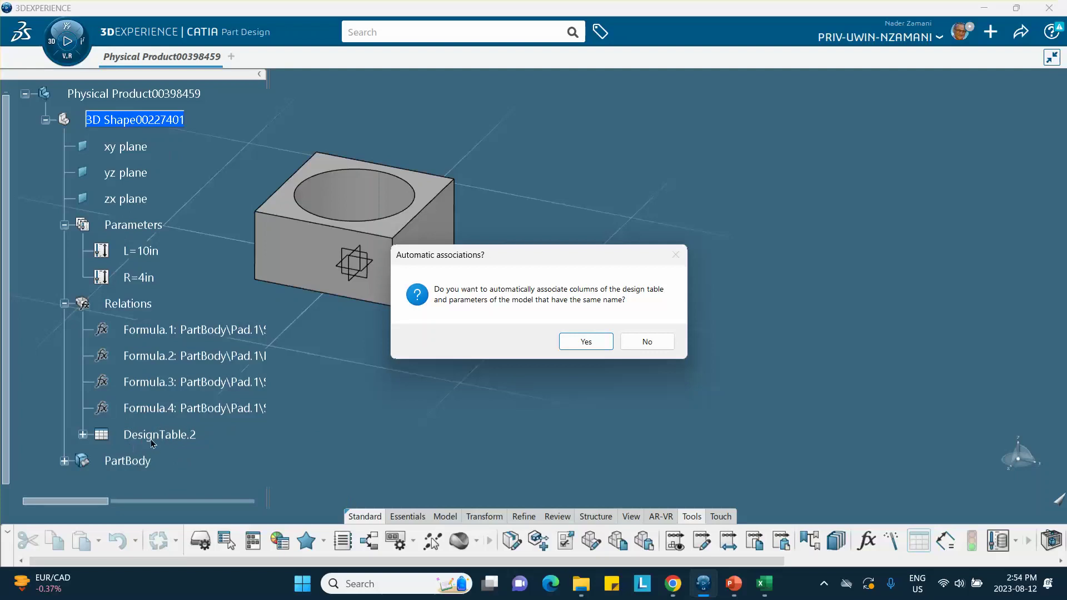
click(588, 342)
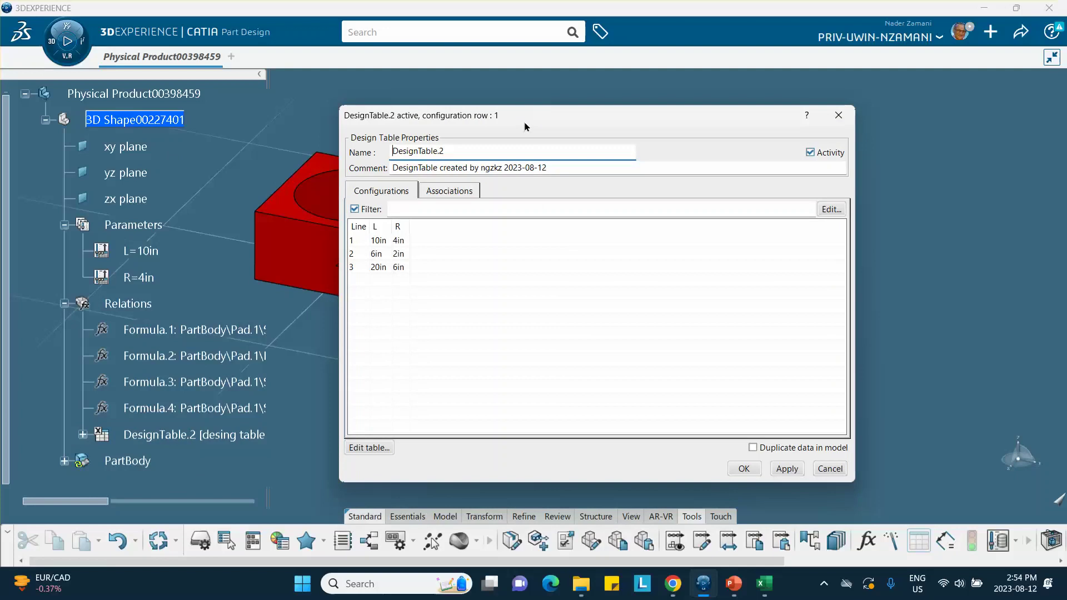
Step: Test the design table on the block by applying configuration rows 1, 2 and 3 in turn
drag(534, 111, 746, 84)
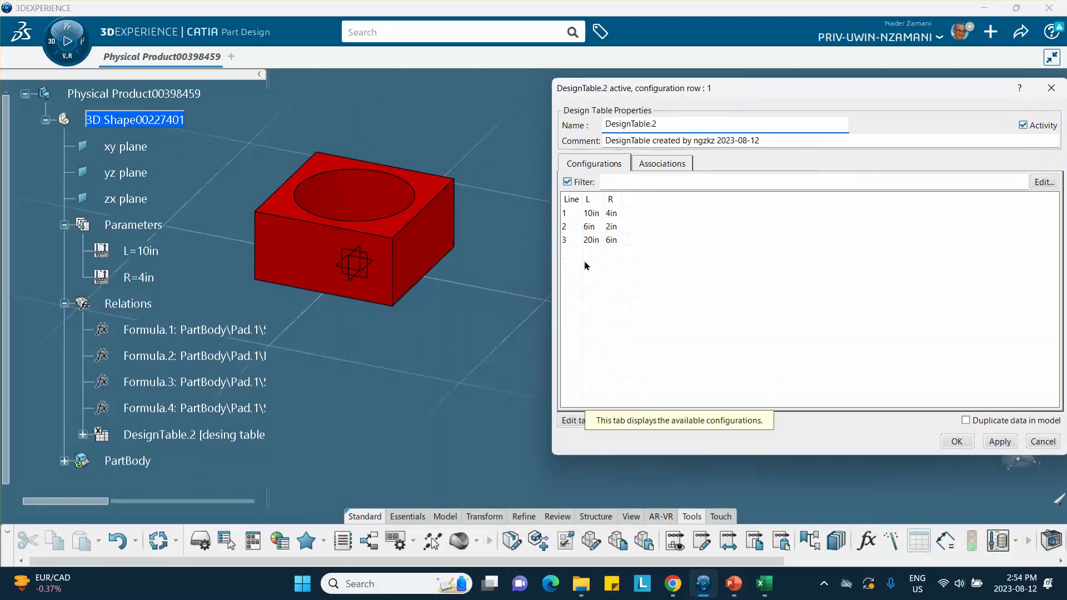
click(604, 215)
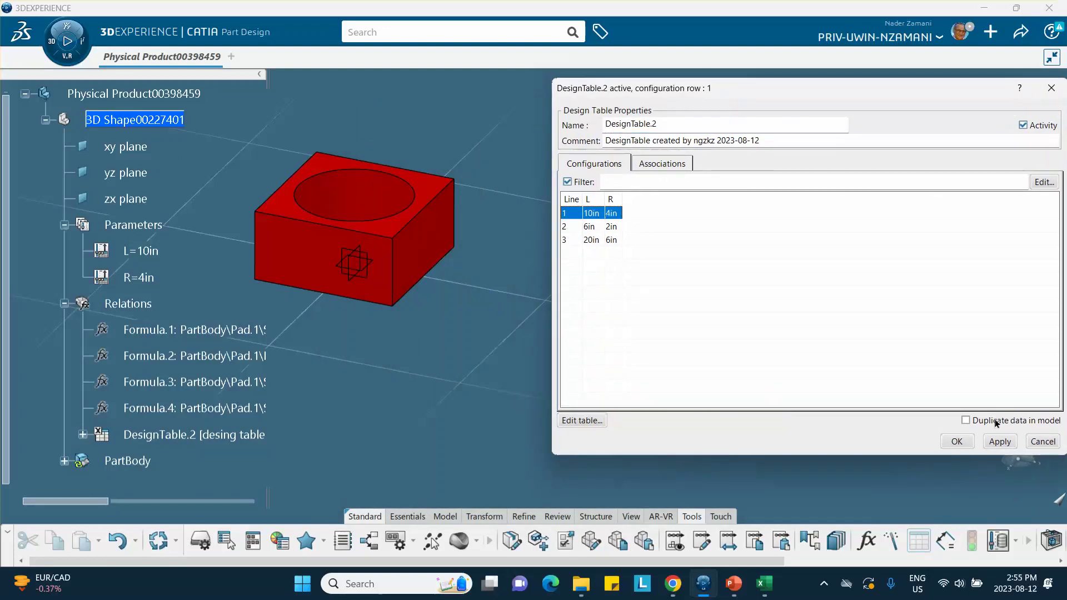
click(999, 442)
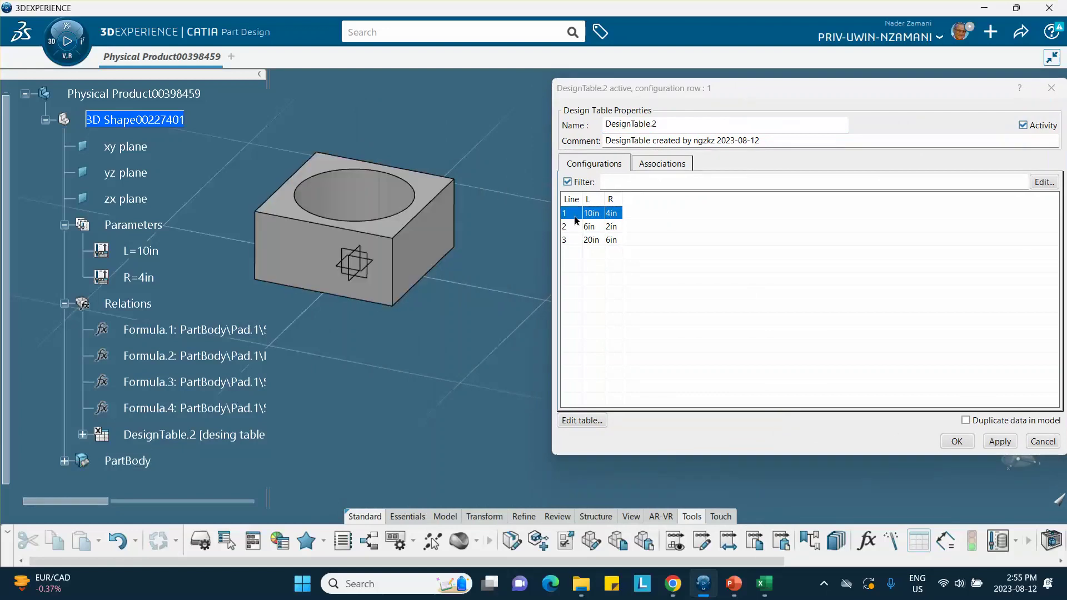
click(595, 227)
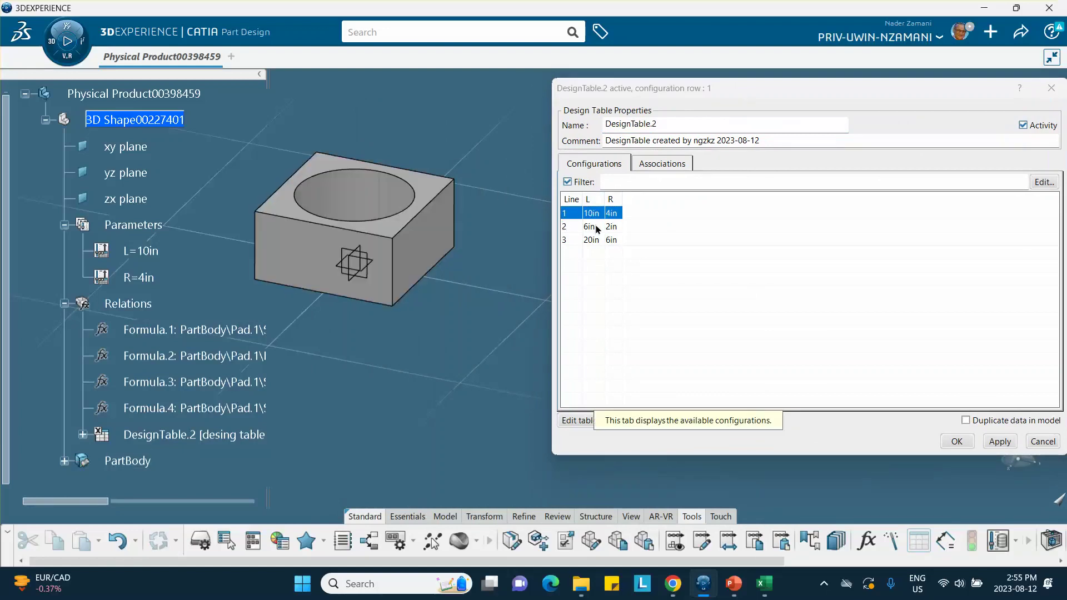
click(992, 443)
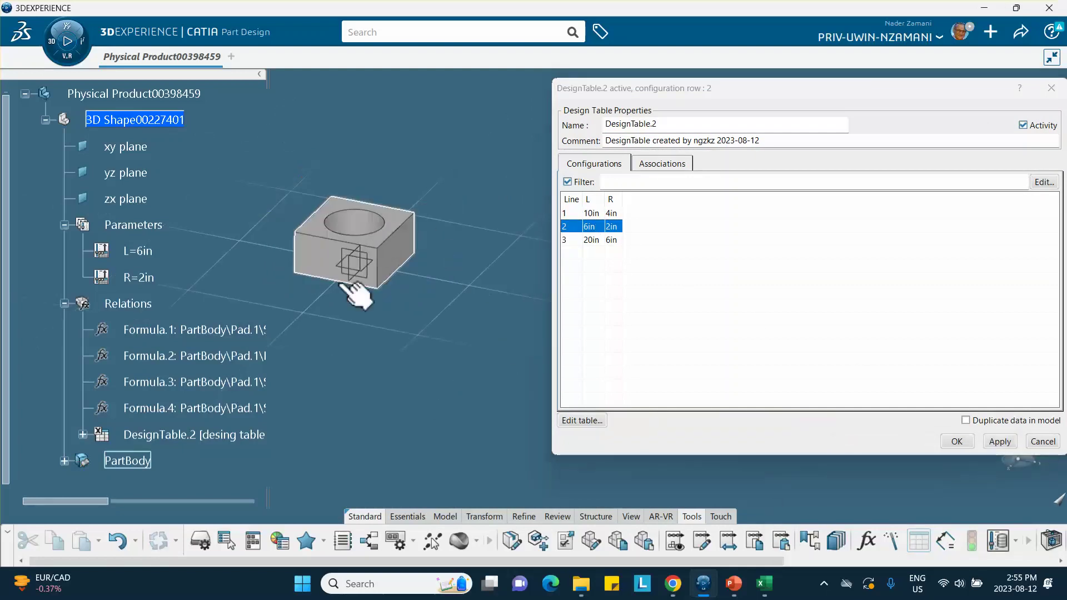
click(605, 241)
click(1001, 441)
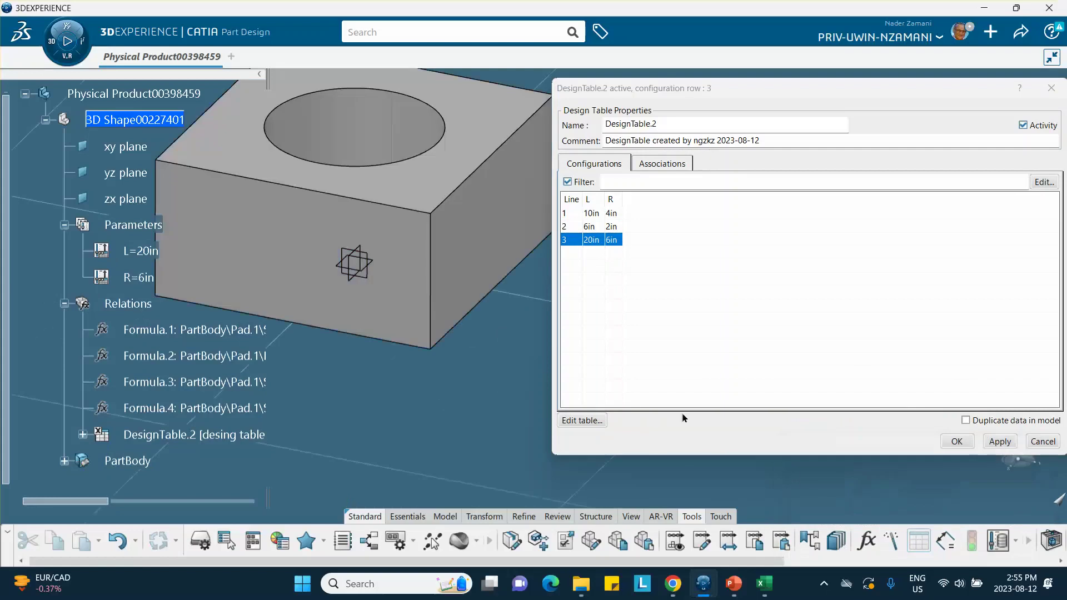
scroll(367, 358, down, 3)
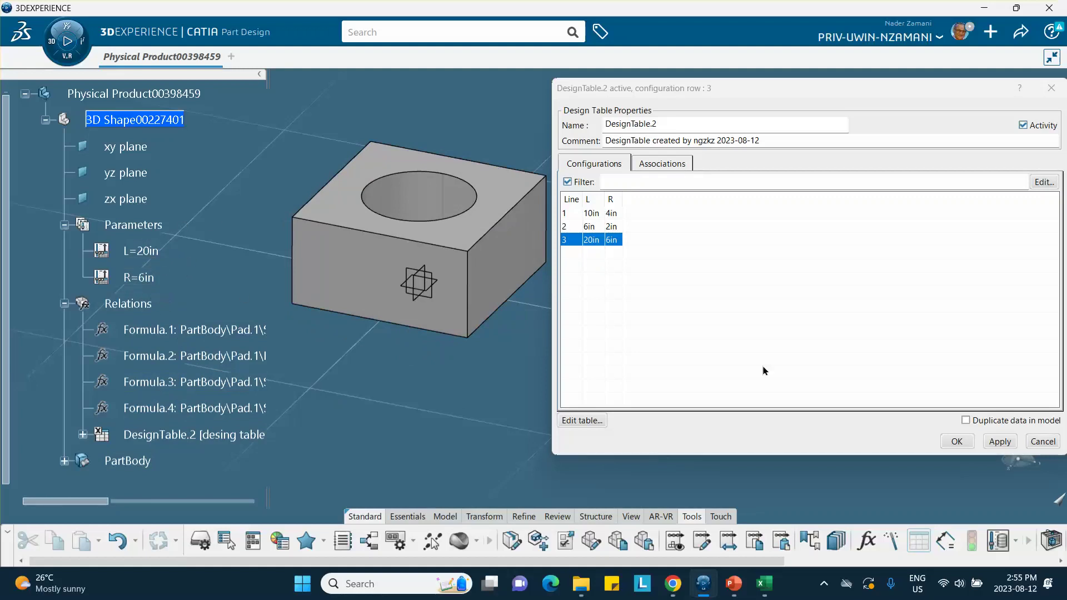
Step: Open the design table's spreadsheet in Excel and add a fourth configuration in row 5 with L 20 and R 14
click(575, 422)
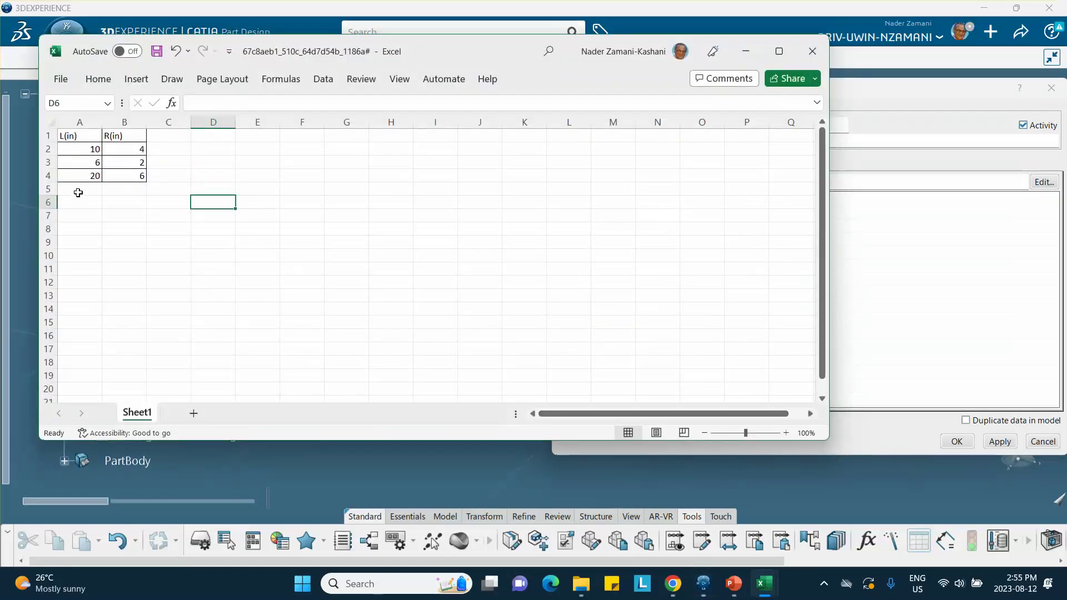
click(79, 192)
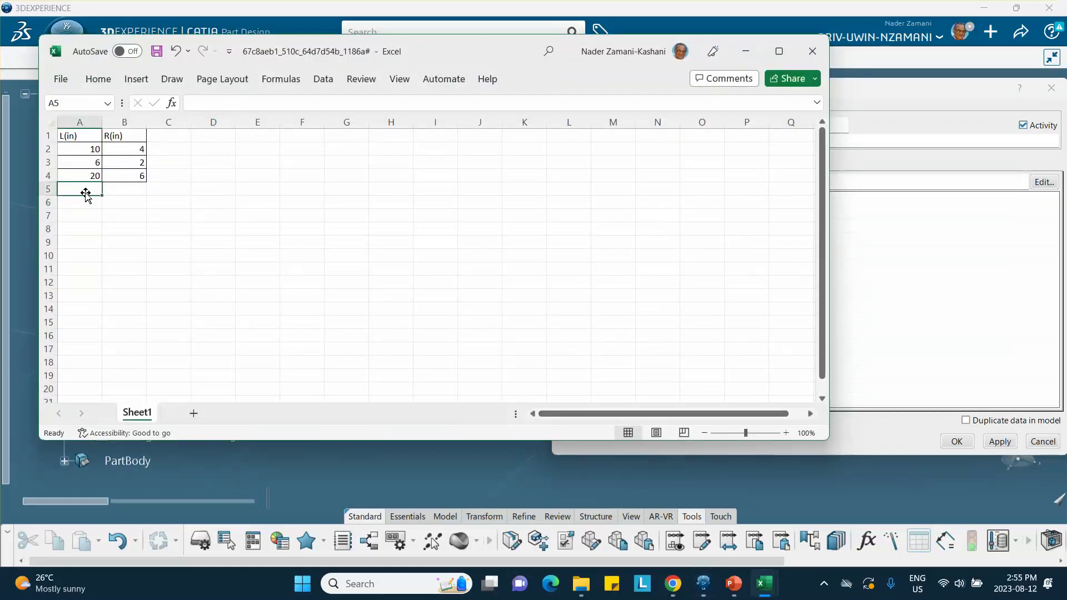
text(20)
click(127, 198)
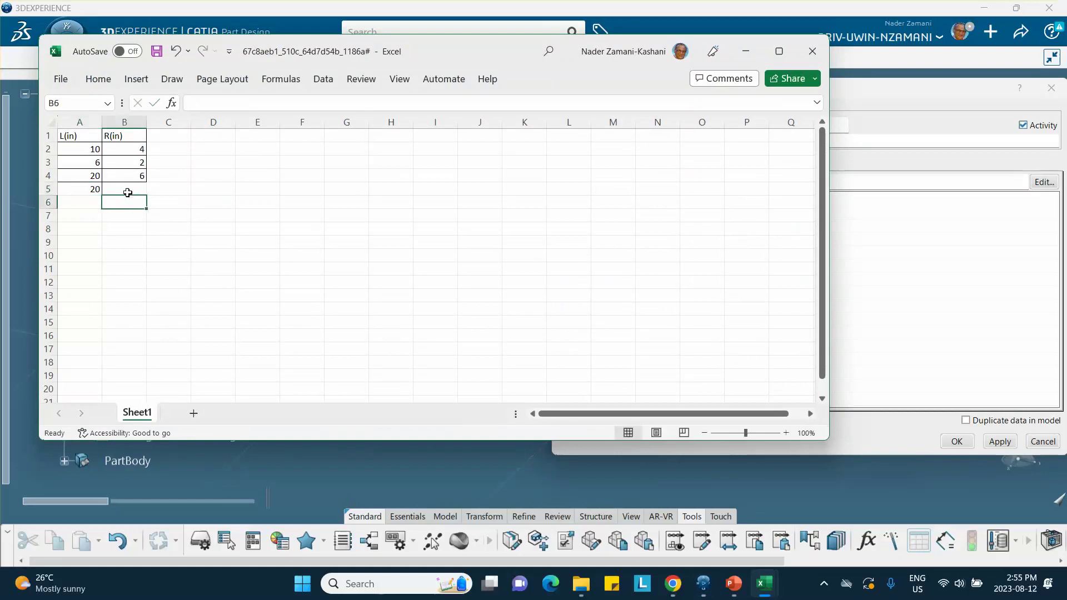
click(133, 185)
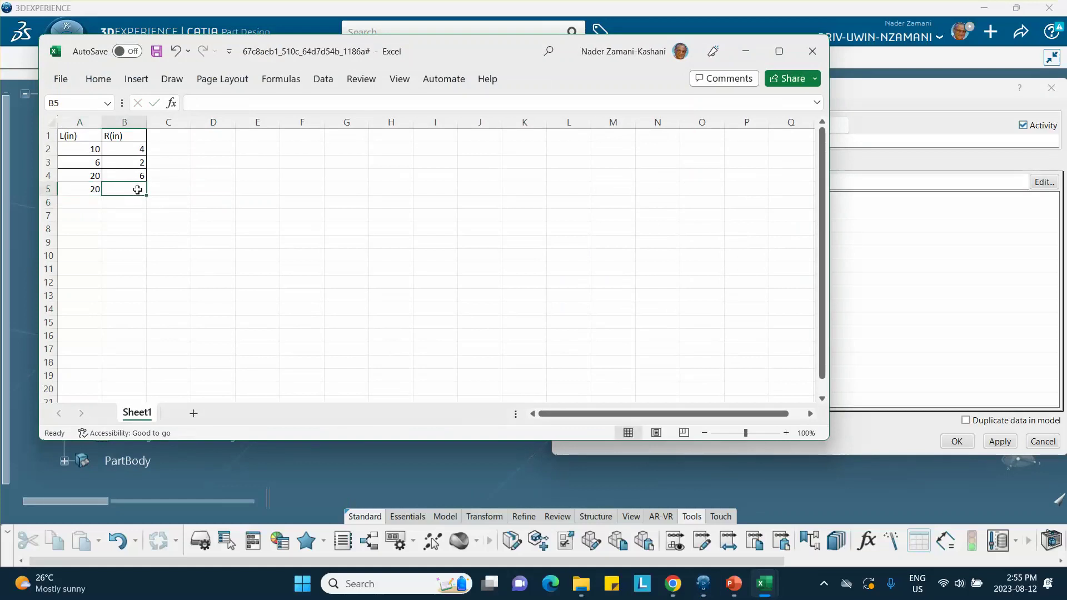
text(9.5)
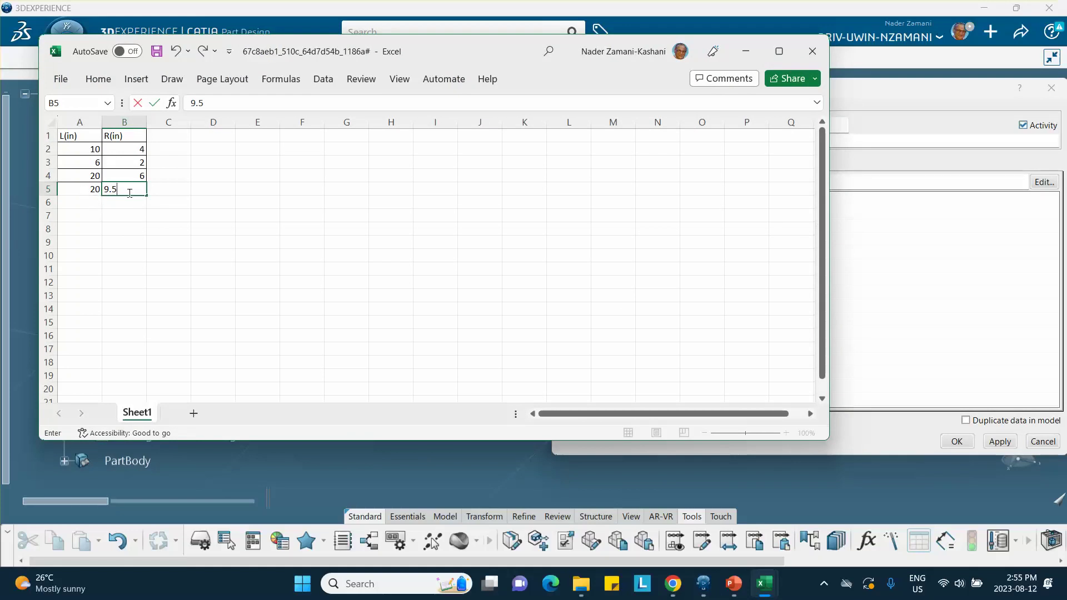
drag(129, 193, 90, 189)
text(11)
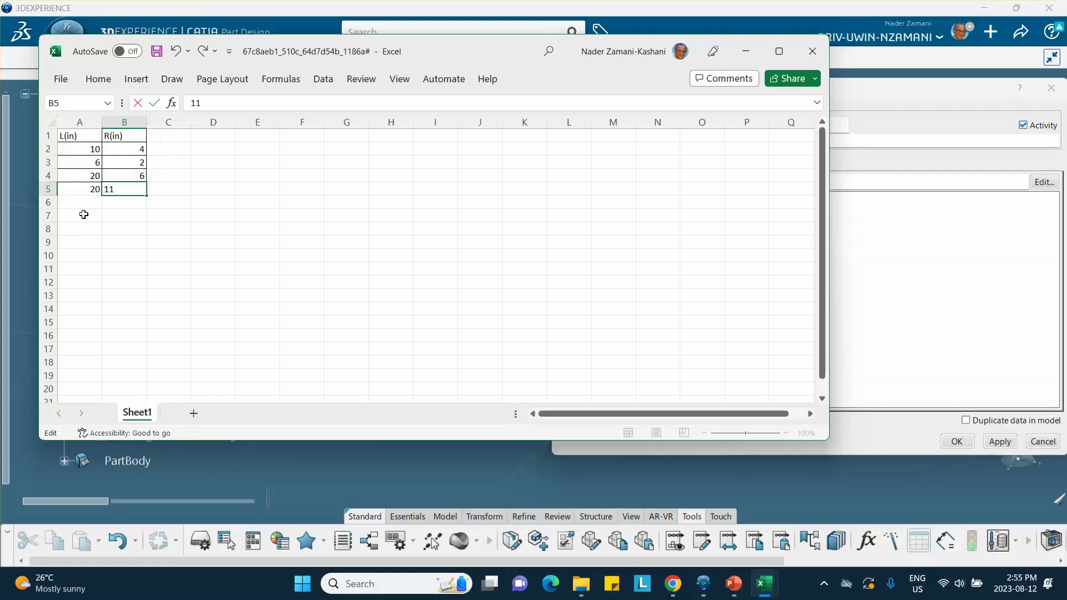
double_click(111, 189)
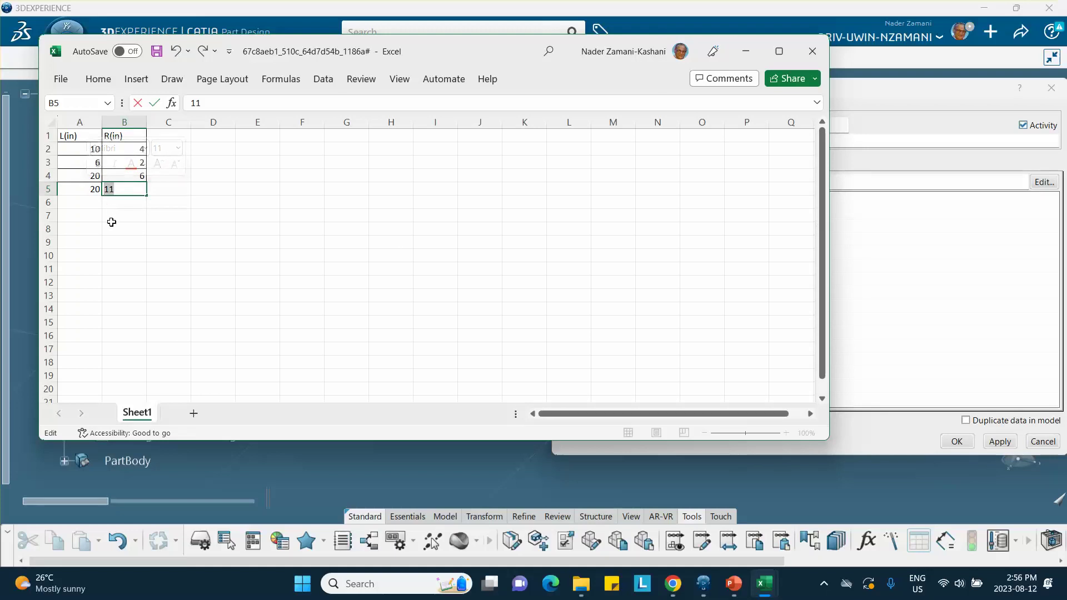
text(14)
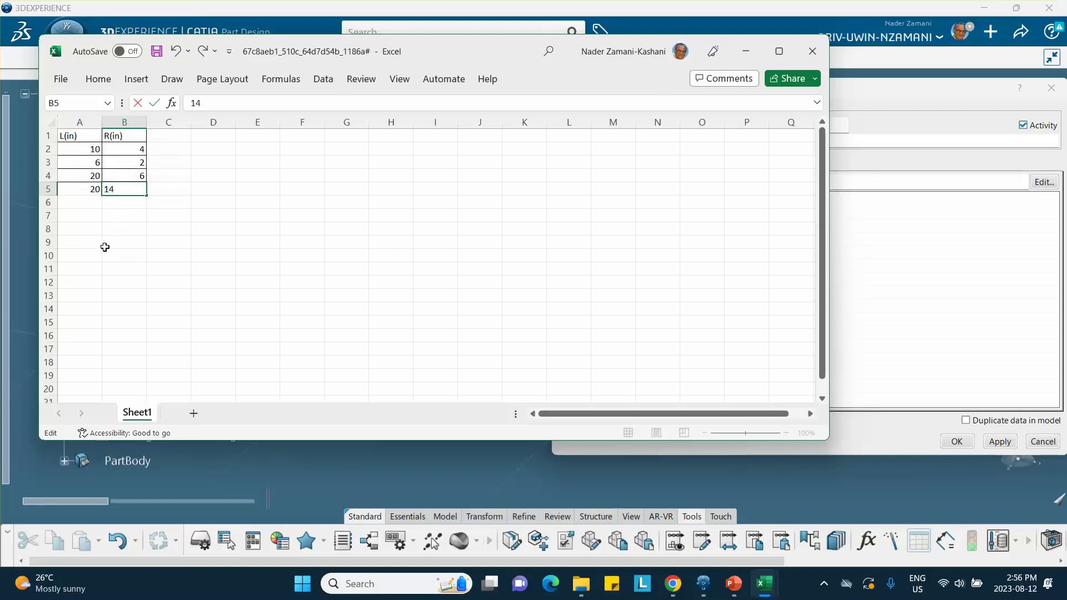
Step: Save the spreadsheet, close both Excel workbooks and dismiss the design table synchronization report
click(156, 51)
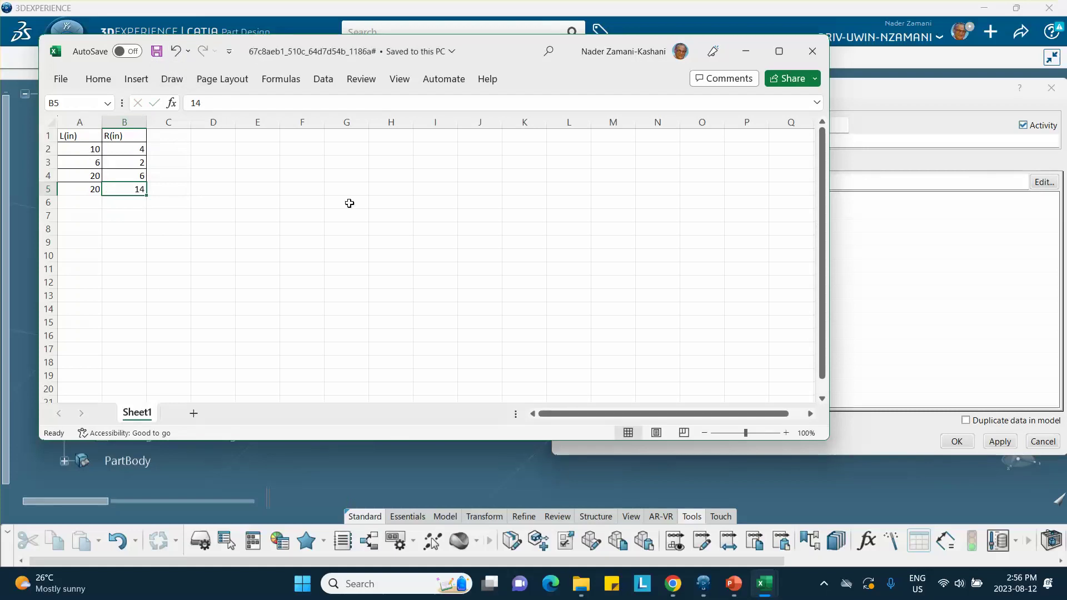
click(812, 51)
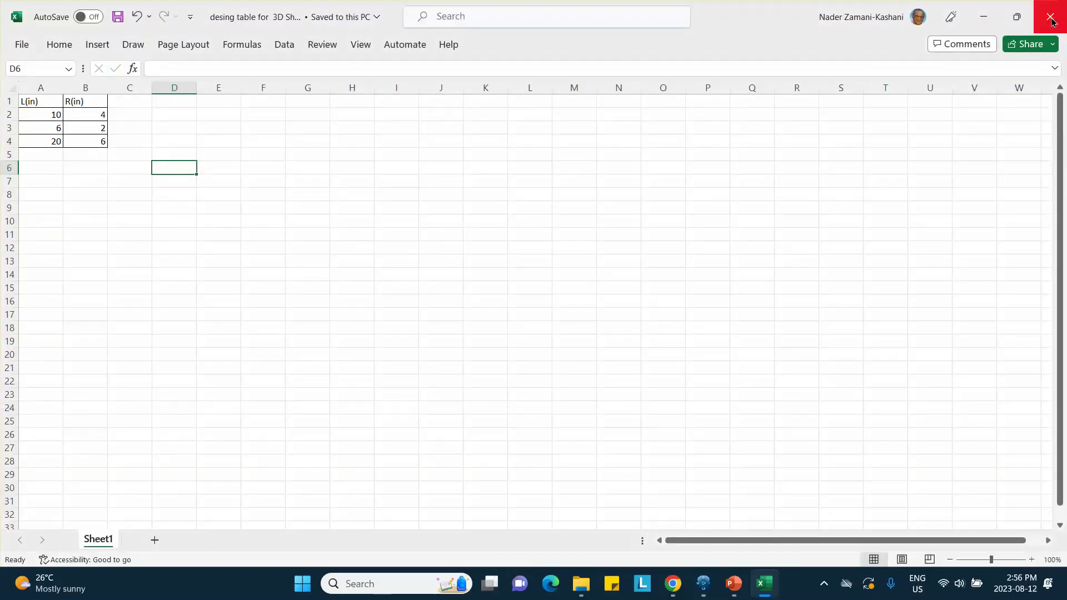
click(1052, 17)
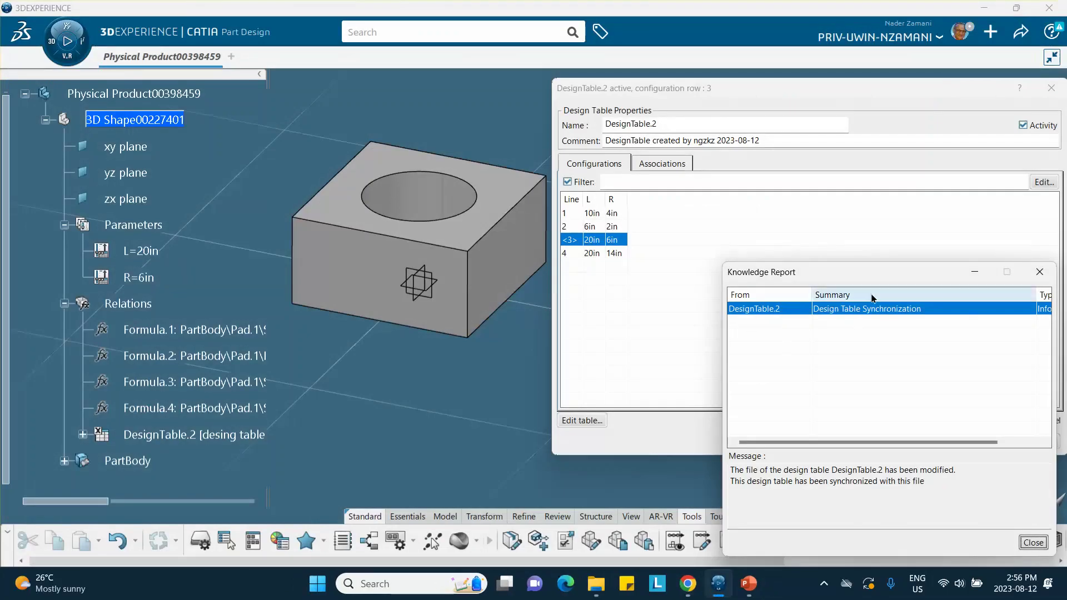
click(1035, 543)
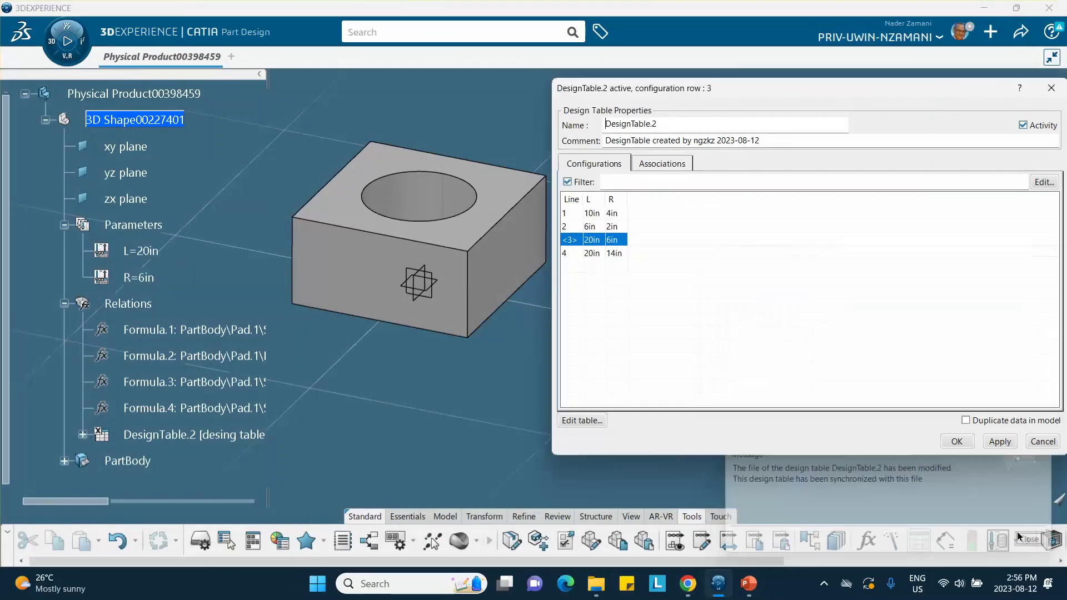
Step: Apply configuration row 4 with L 20 in and R 14 in, and close the update diagnosis
click(599, 255)
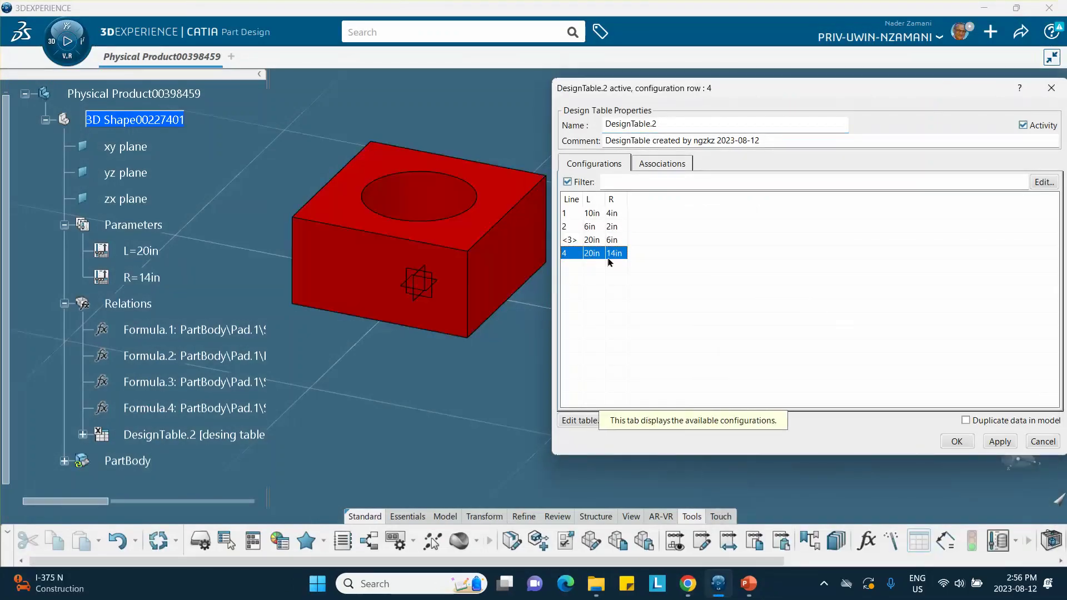
click(998, 441)
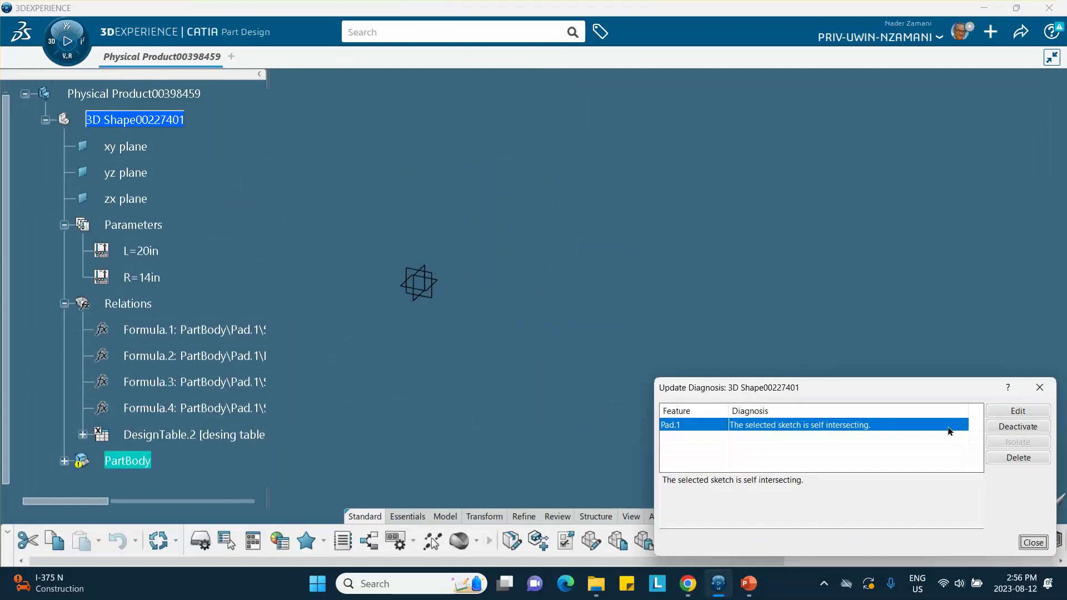
click(1033, 544)
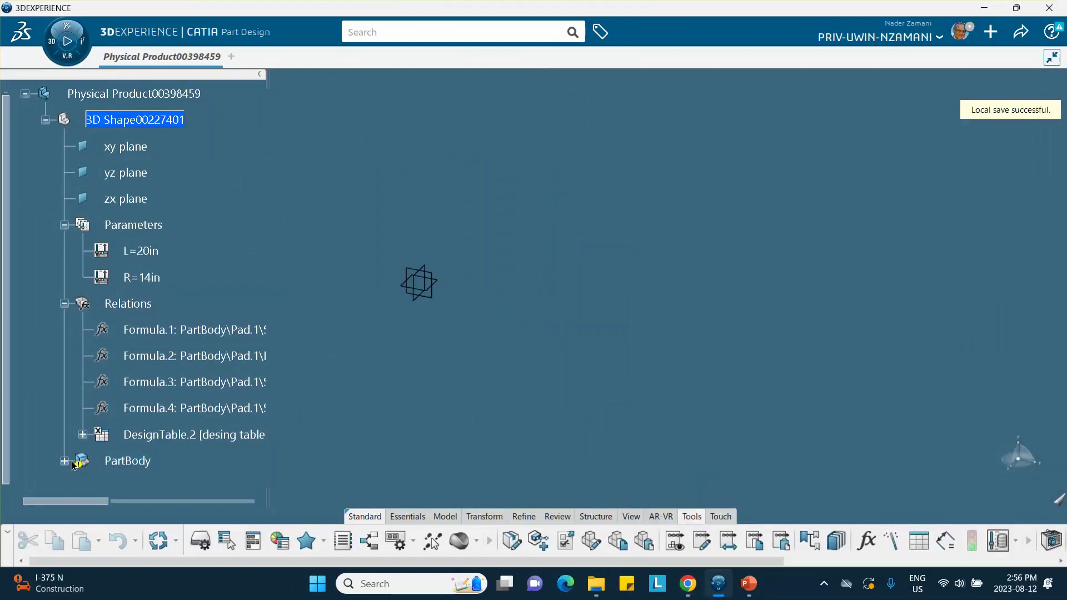
Step: Inspect the square and circle in Pad.1's sketch, exit the sketch and close the update diagnosis
click(64, 462)
scroll(97, 408, down, 3)
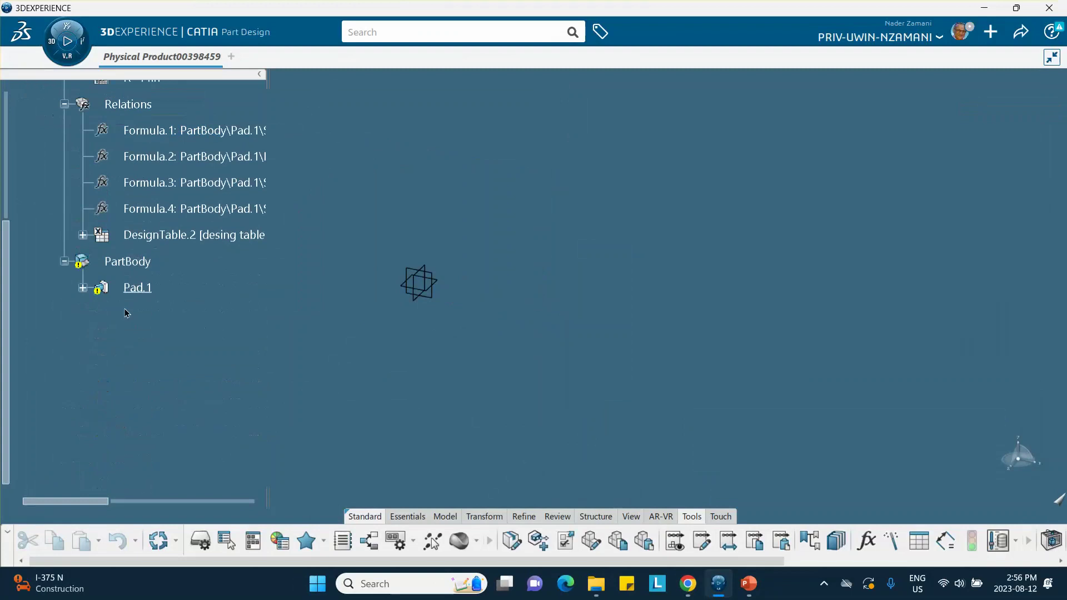
click(82, 288)
click(161, 314)
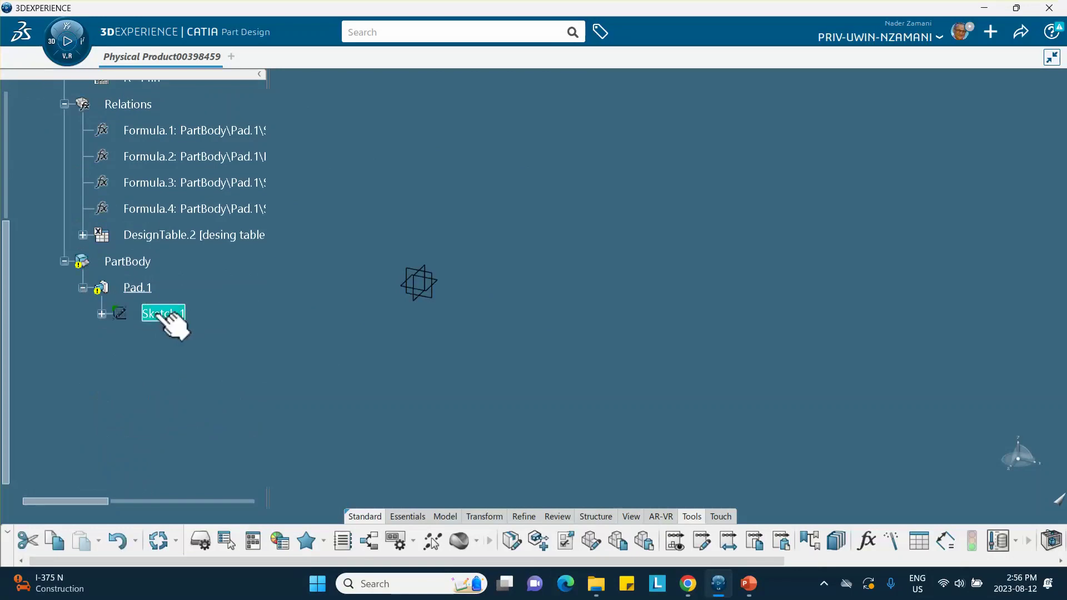
double_click(162, 315)
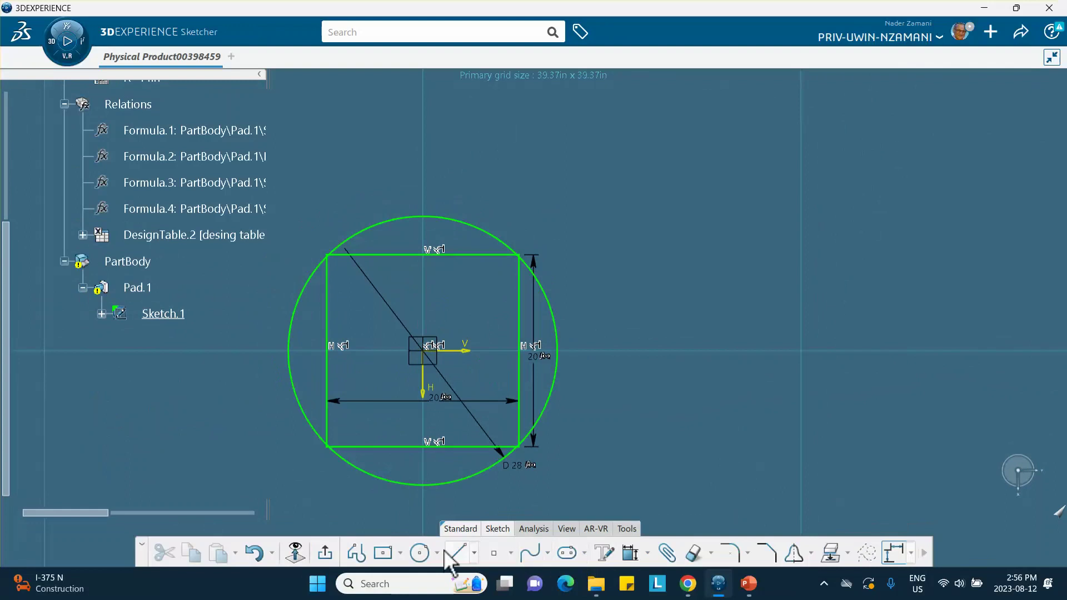
click(325, 553)
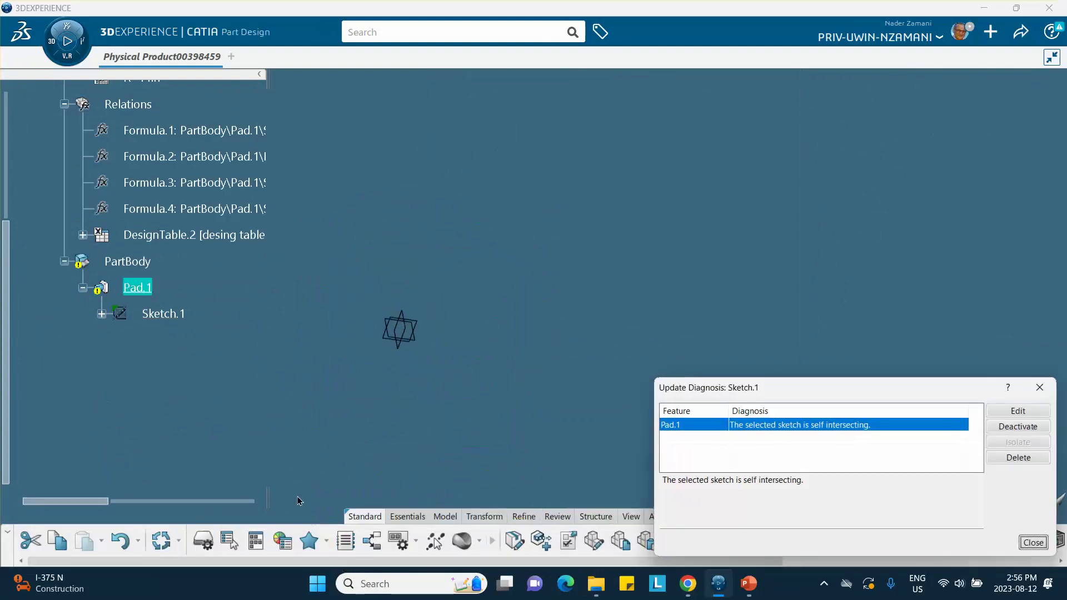
click(1032, 543)
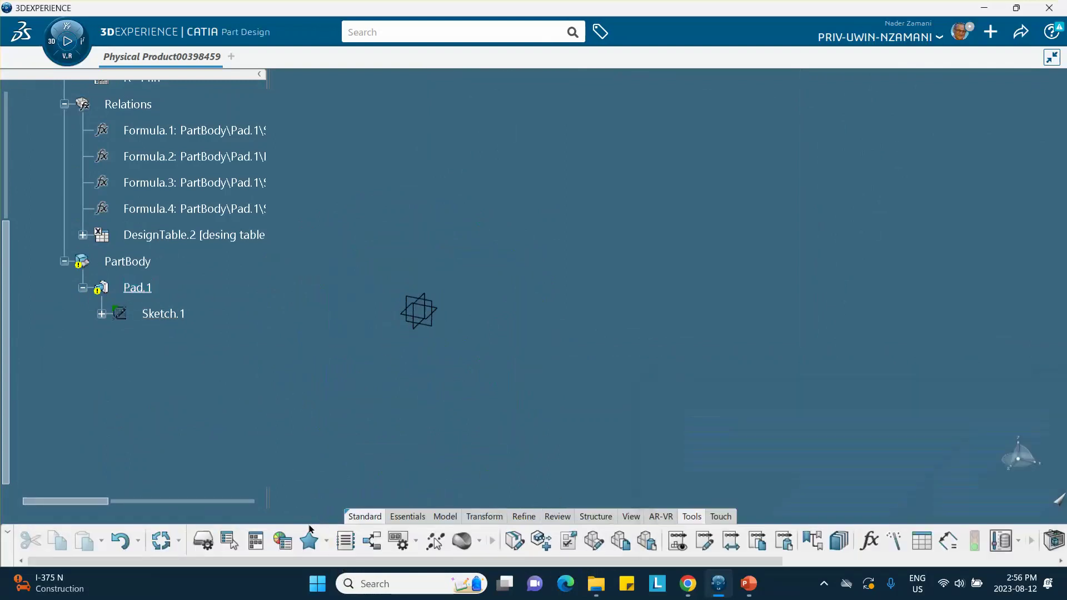
Step: Edit the design table's spreadsheet in Excel to set R in row 5 to 16, save and close it, and dismiss the synchronization report
double_click(149, 238)
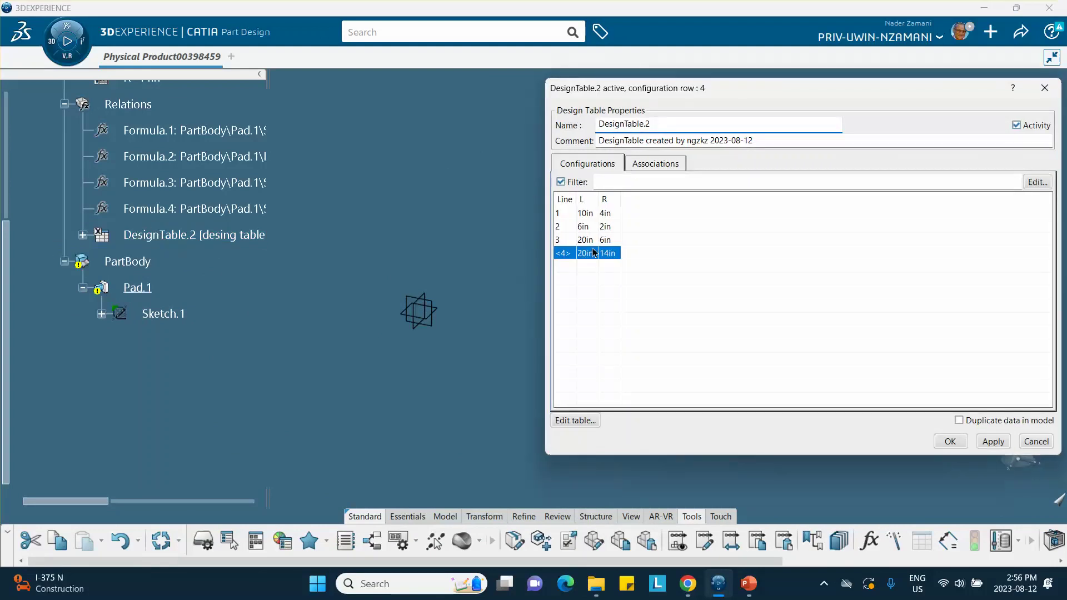
click(573, 420)
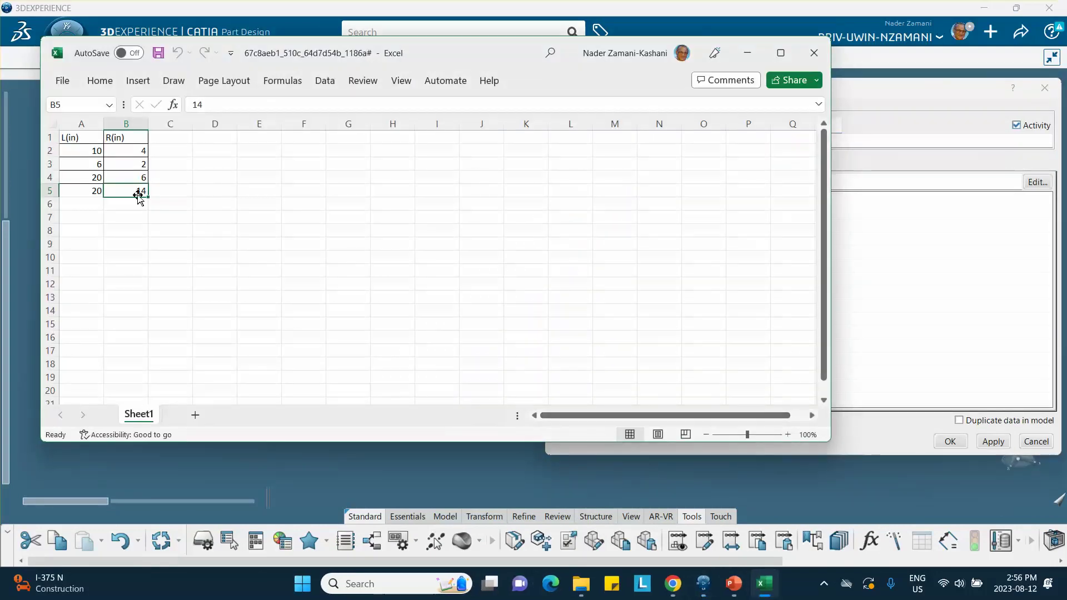
text(1)
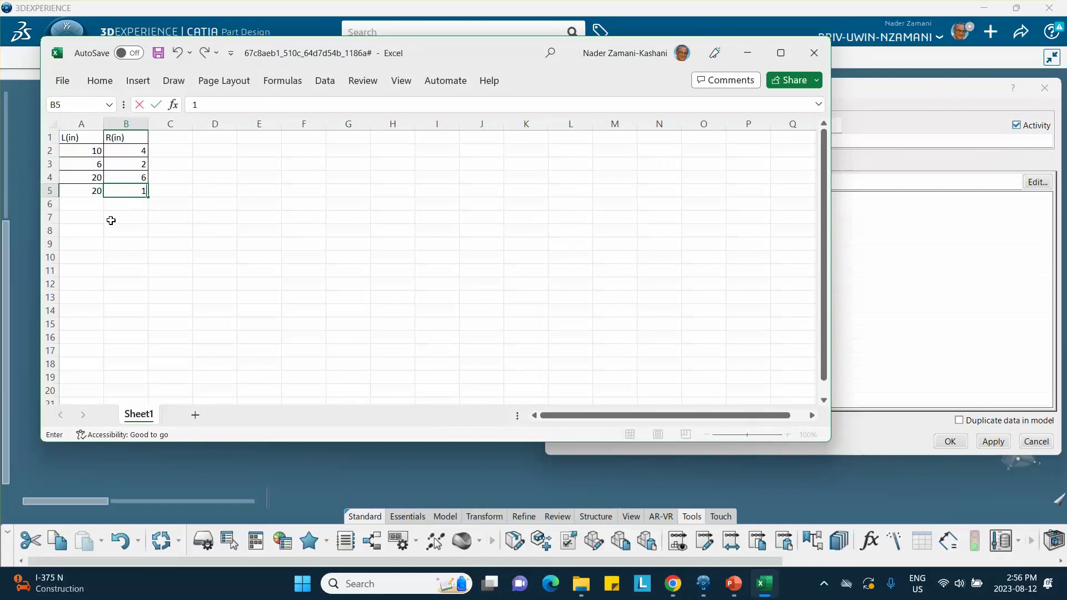
text(6)
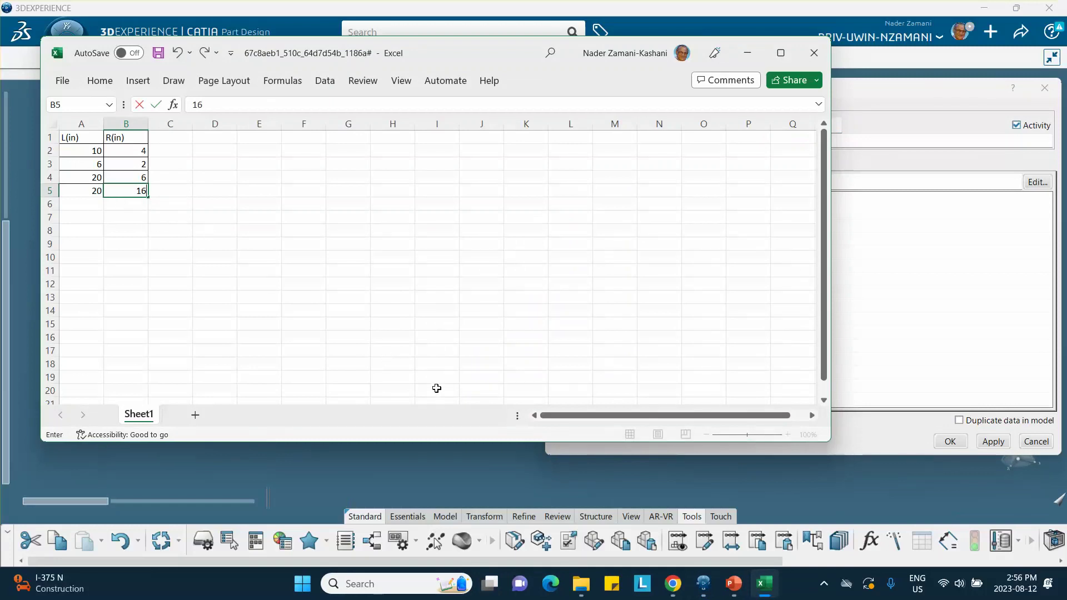
click(158, 53)
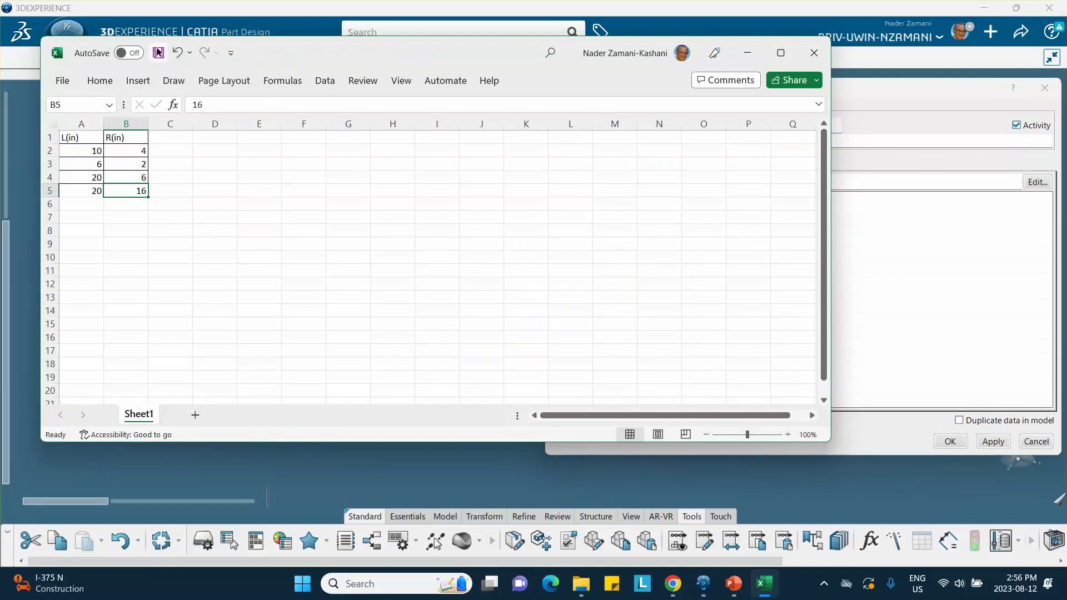
click(816, 54)
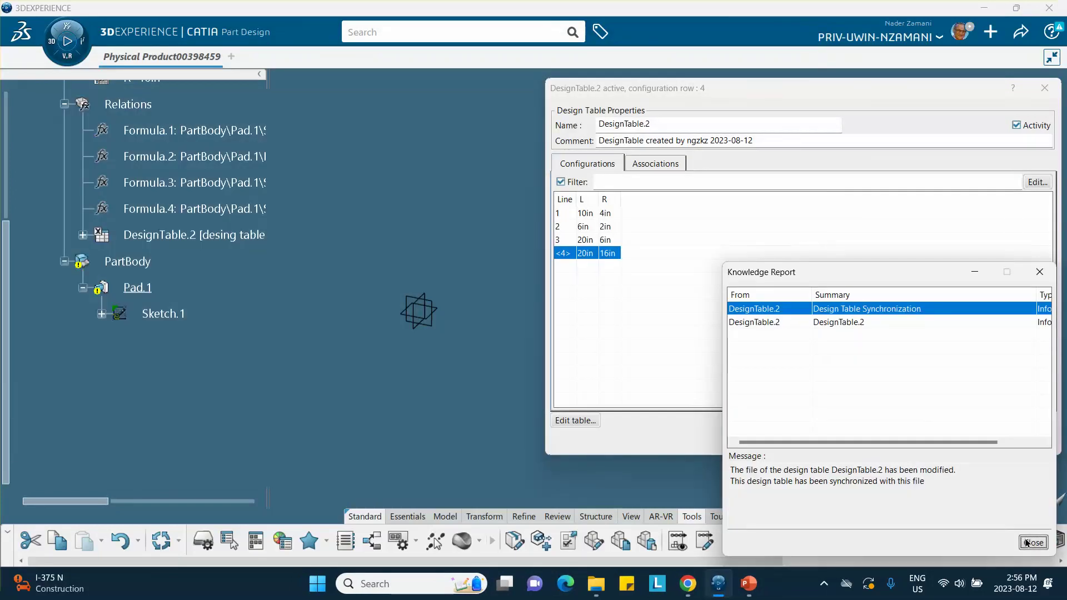
click(1032, 543)
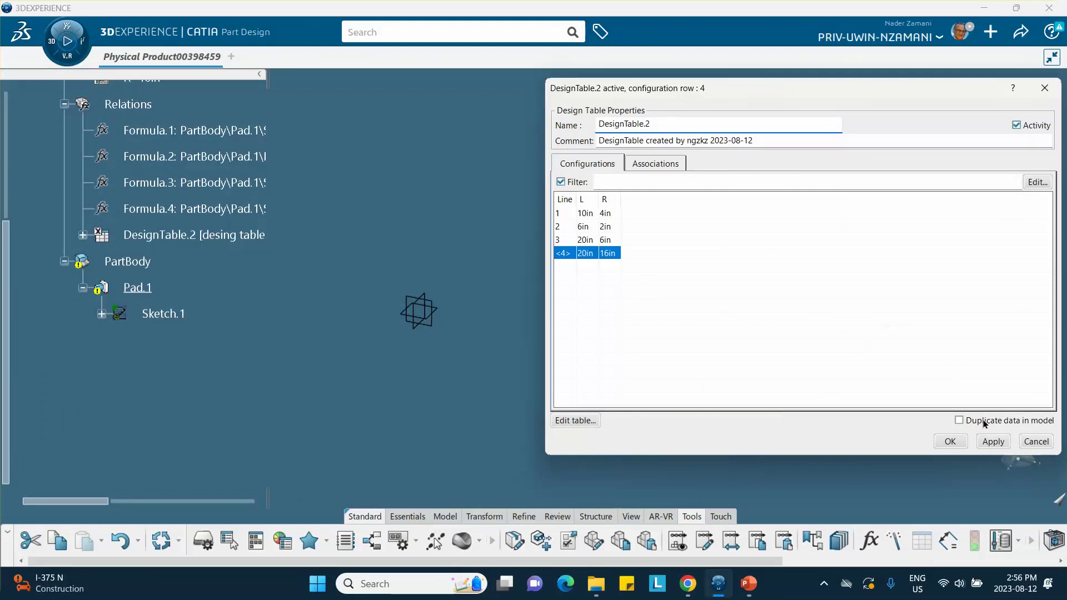
Step: Apply configuration row 4 with L 20 in and R 16 in, and inspect the updated solid
click(993, 441)
middle_drag(417, 393, 374, 424)
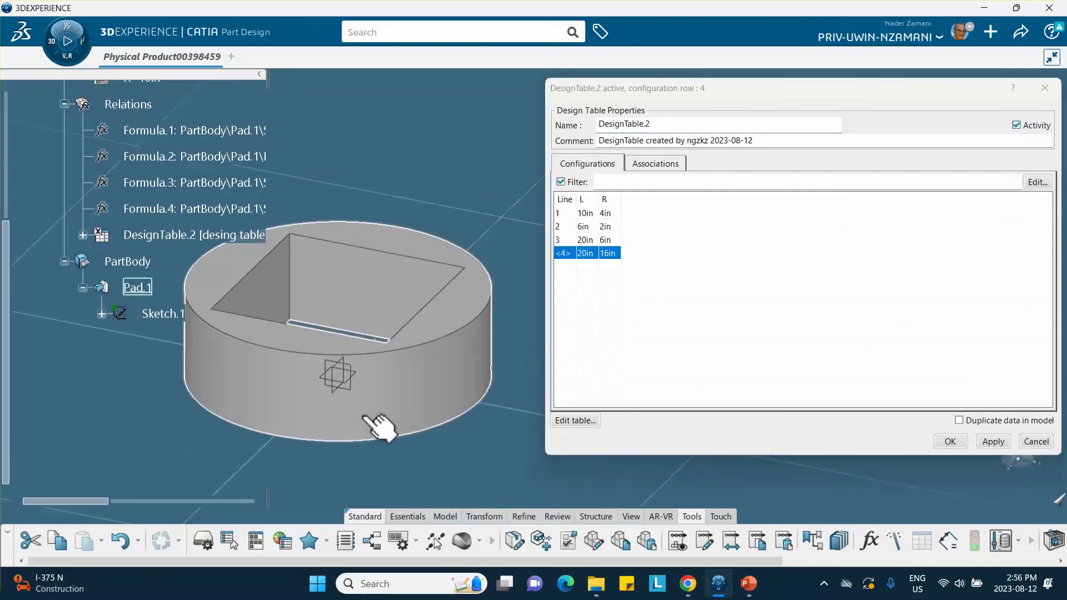
middle_drag(275, 398, 326, 337)
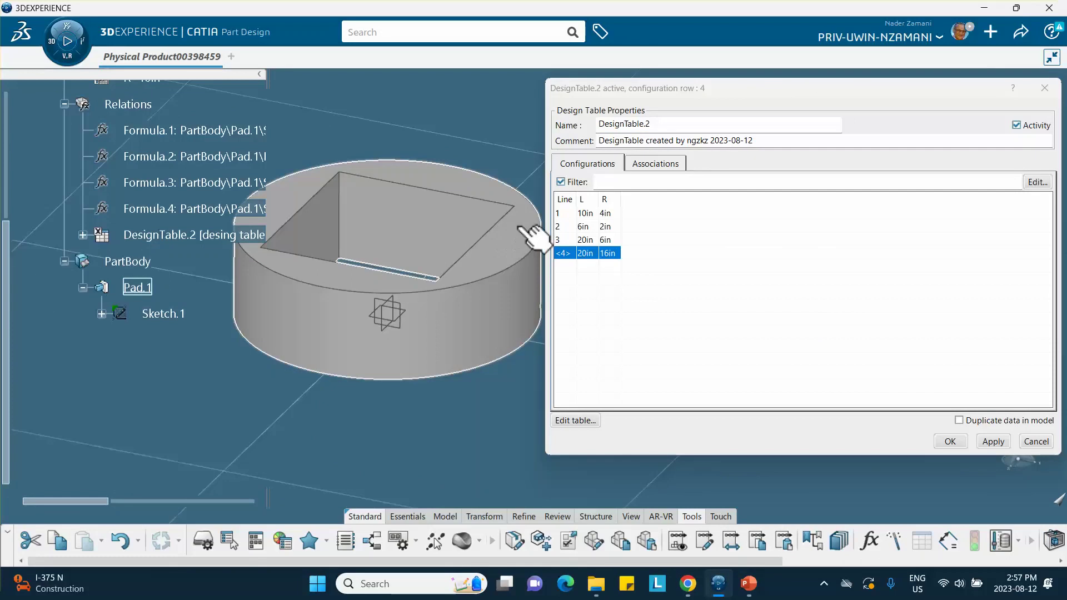
Step: Apply configuration row 3 with L 20 in and R 6 in, and move the design table window over the model
click(603, 241)
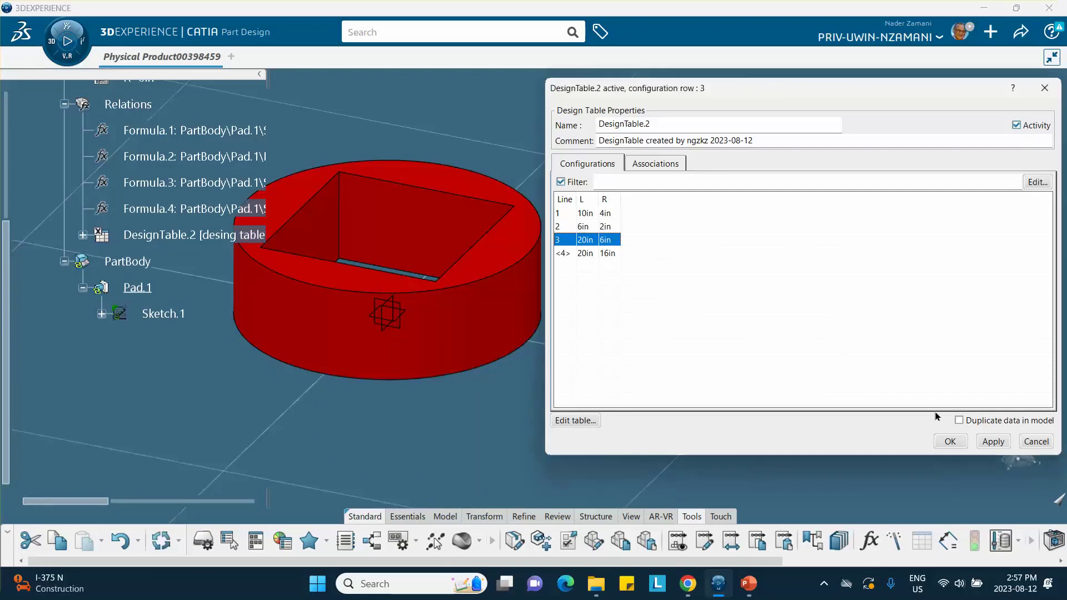
click(994, 442)
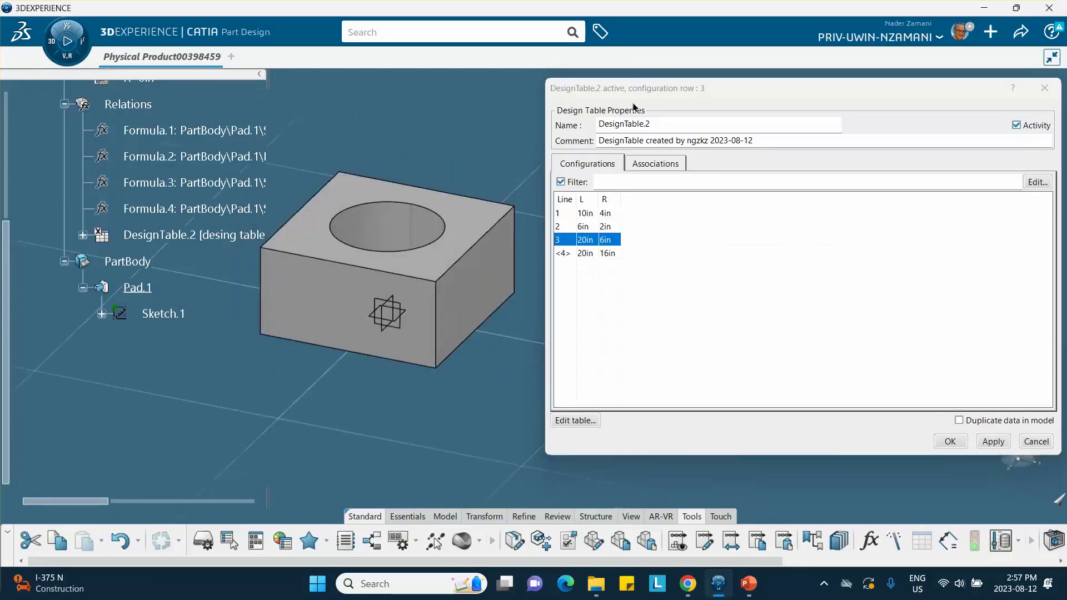
drag(640, 89, 461, 133)
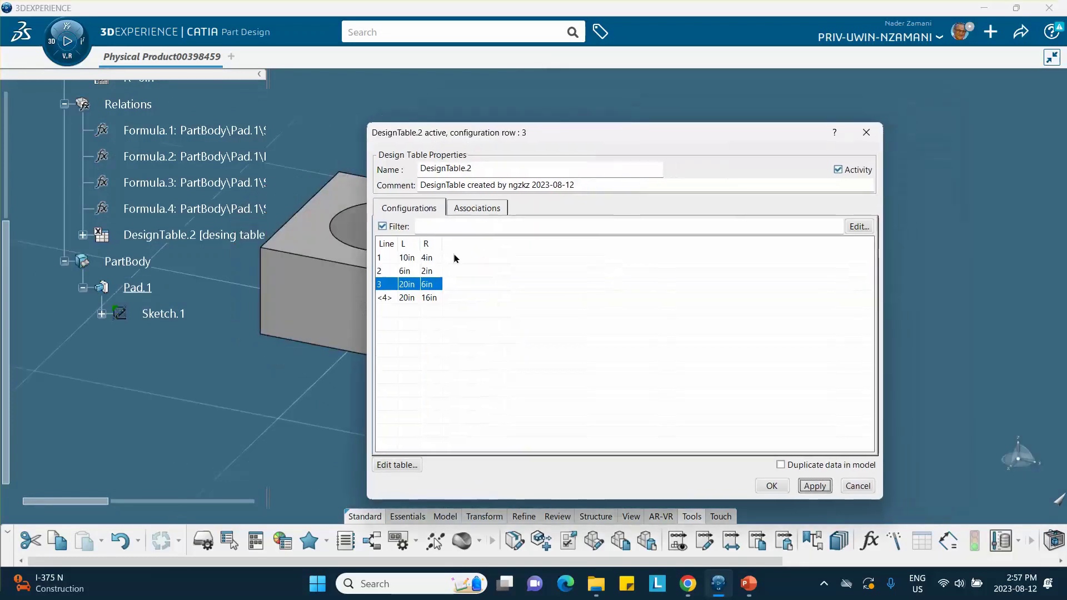
Step: Switch to the PowerPoint presentation and show slide 2 on displaying parameters and relations in the tree
click(719, 585)
click(719, 587)
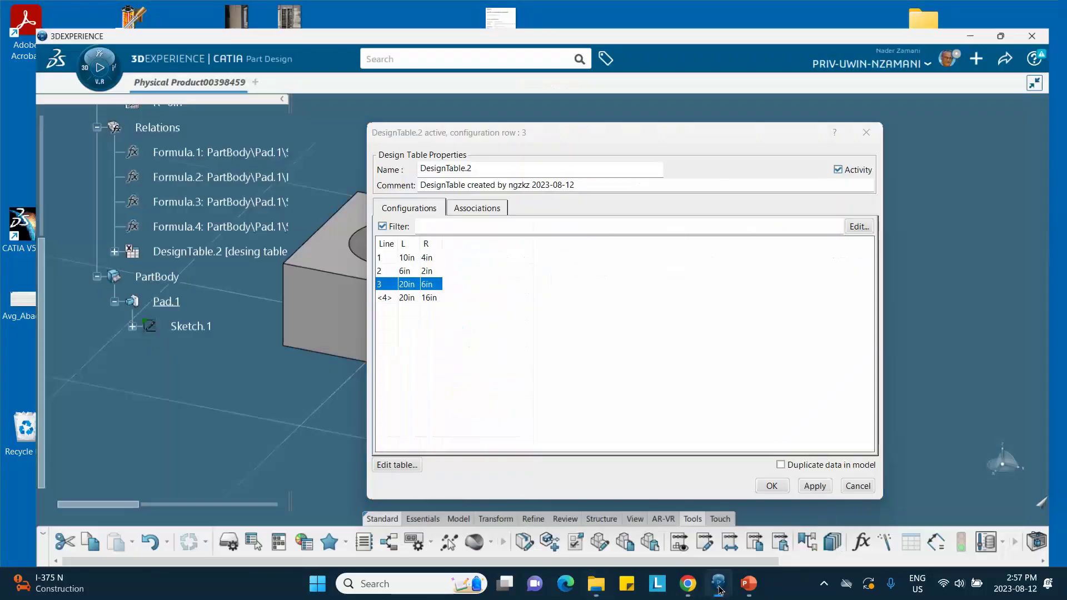
click(748, 583)
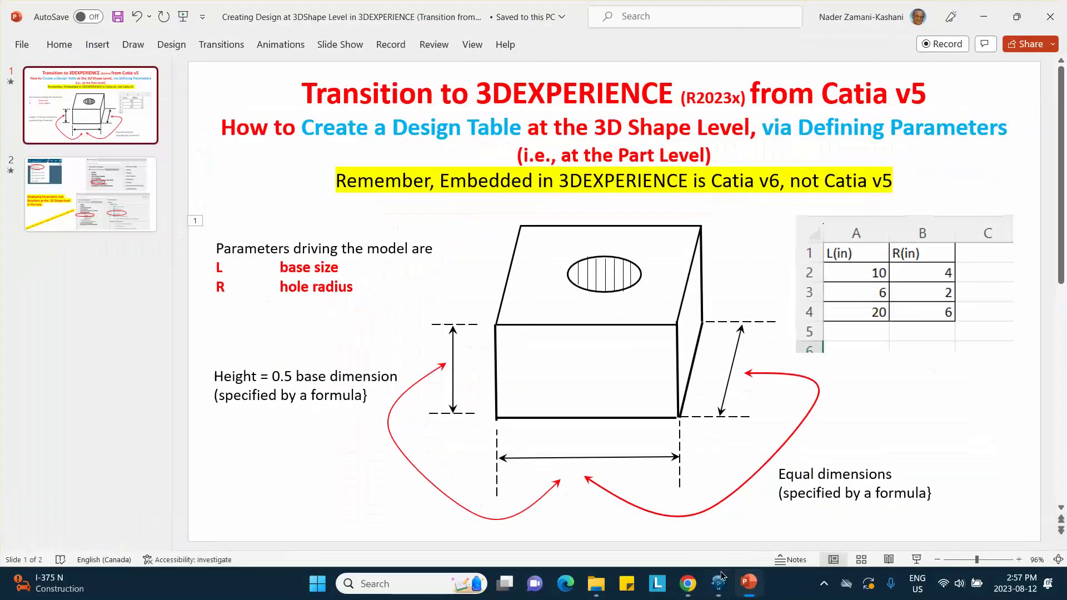
click(93, 193)
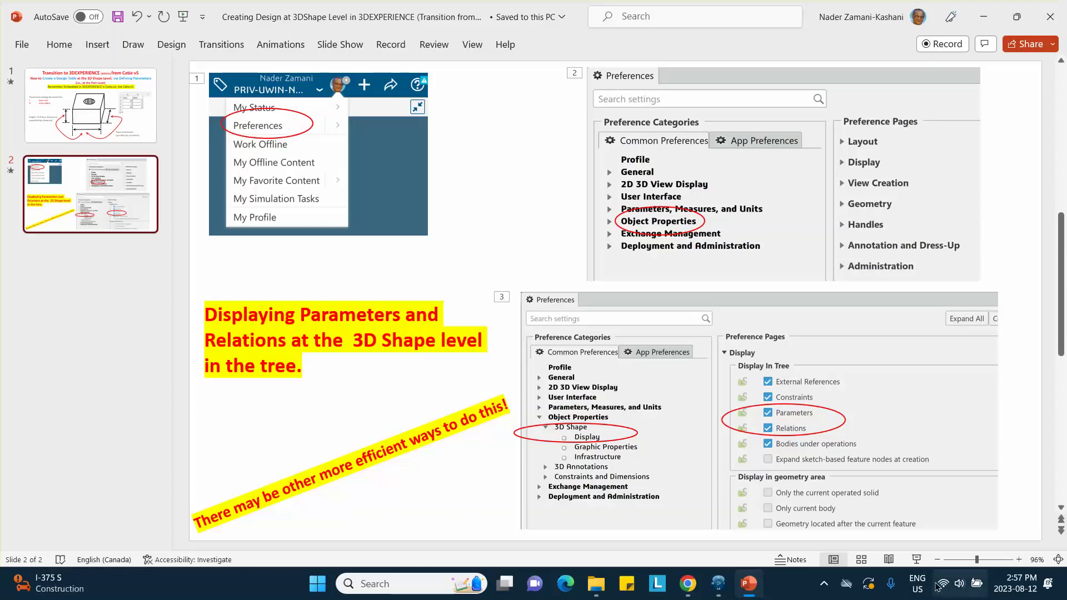
click(824, 584)
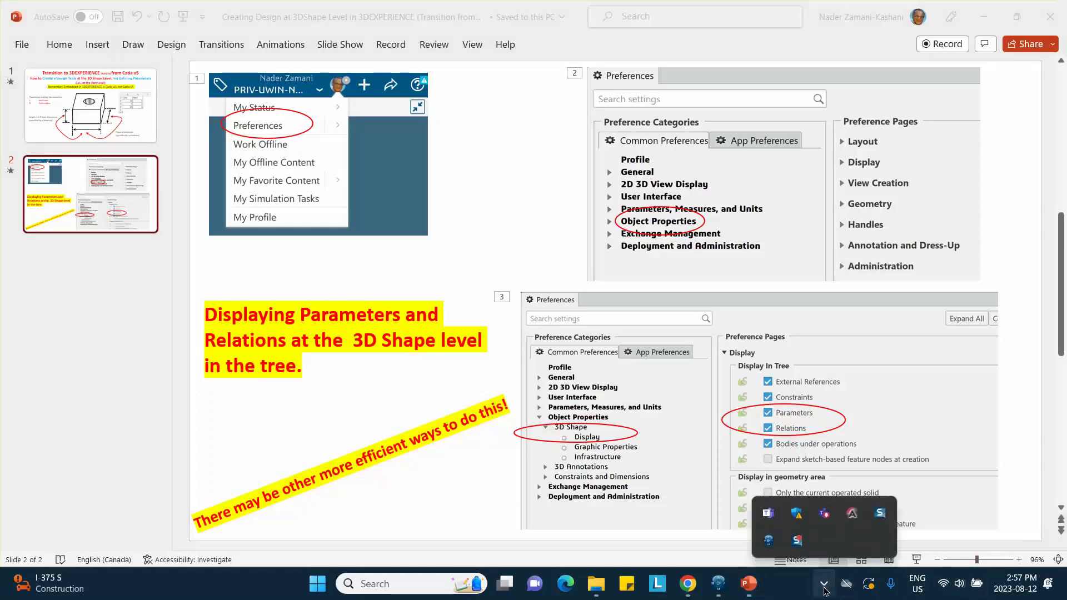